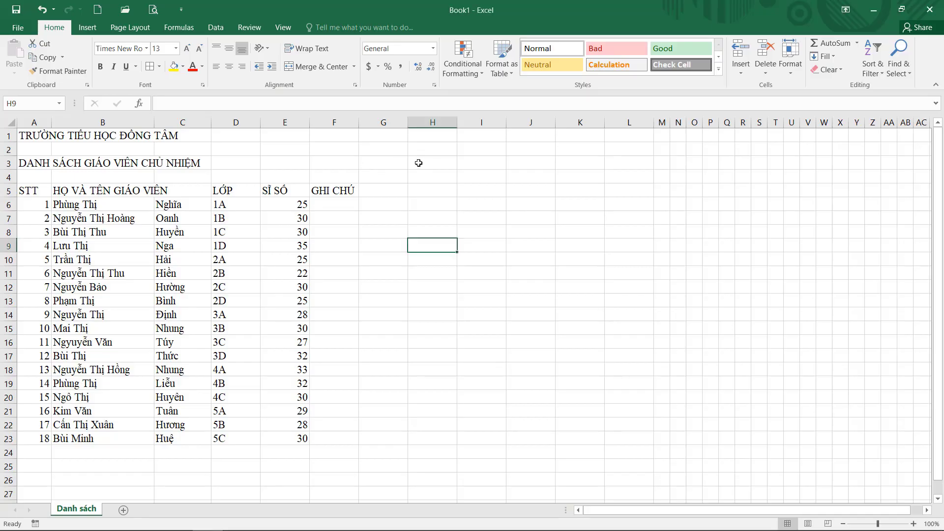
Go from the Excel 2016 title slide to the Danh sách homeroom teacher workbook
{"action": "left_click", "coordinate": [489, 164]}
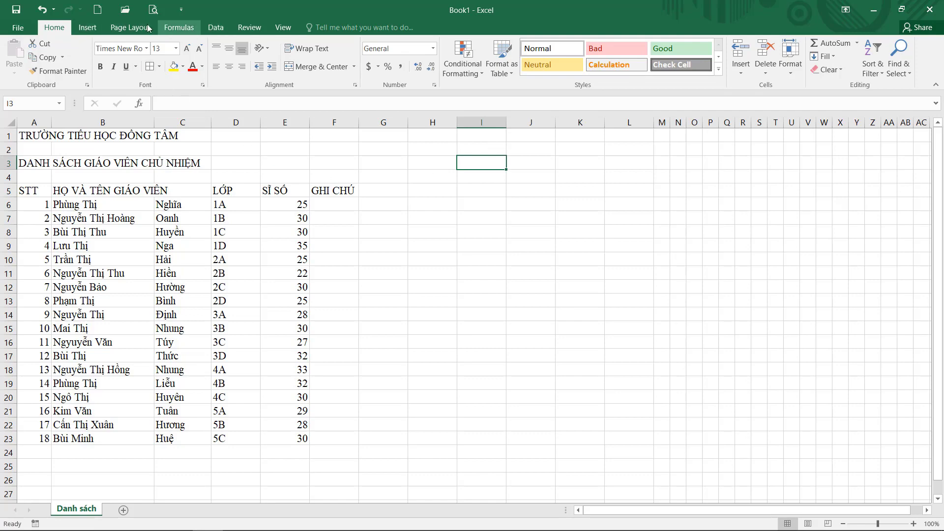
{"action": "left_click", "coordinate": [87, 27]}
{"action": "left_click", "coordinate": [136, 28]}
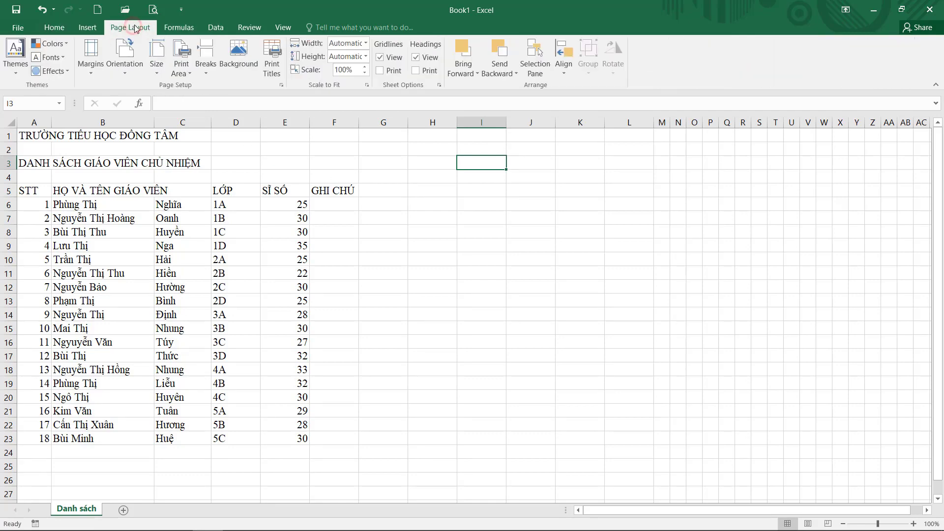
{"action": "left_click", "coordinate": [179, 28]}
{"action": "left_click", "coordinate": [54, 27]}
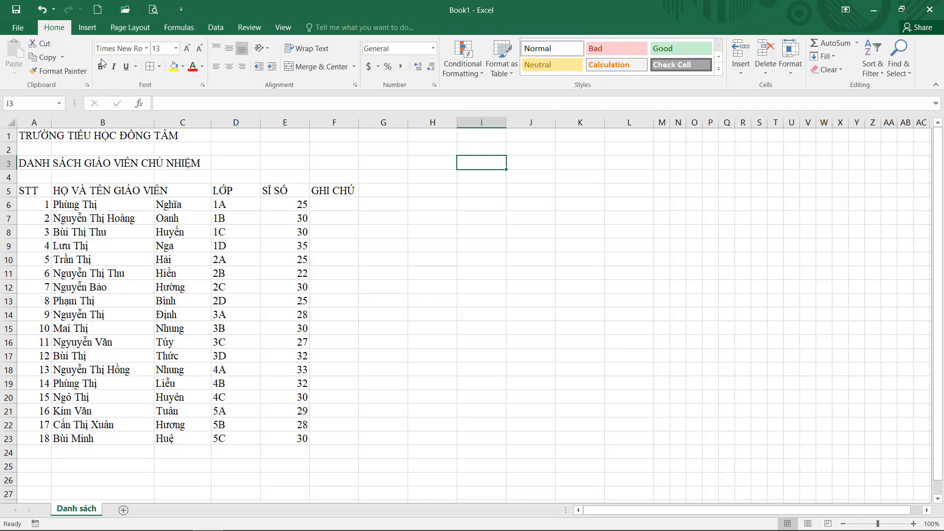
{"action": "left_click", "coordinate": [374, 253]}
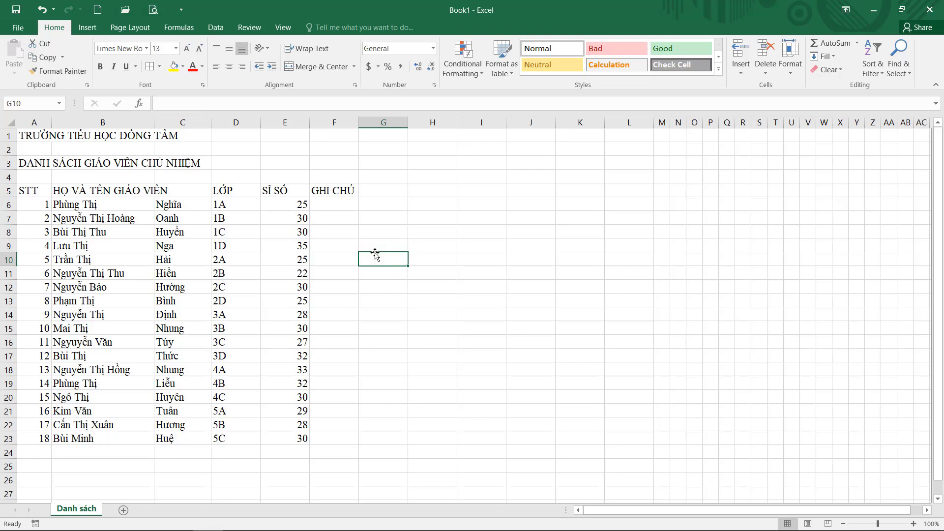
{"action": "left_click", "coordinate": [315, 177]}
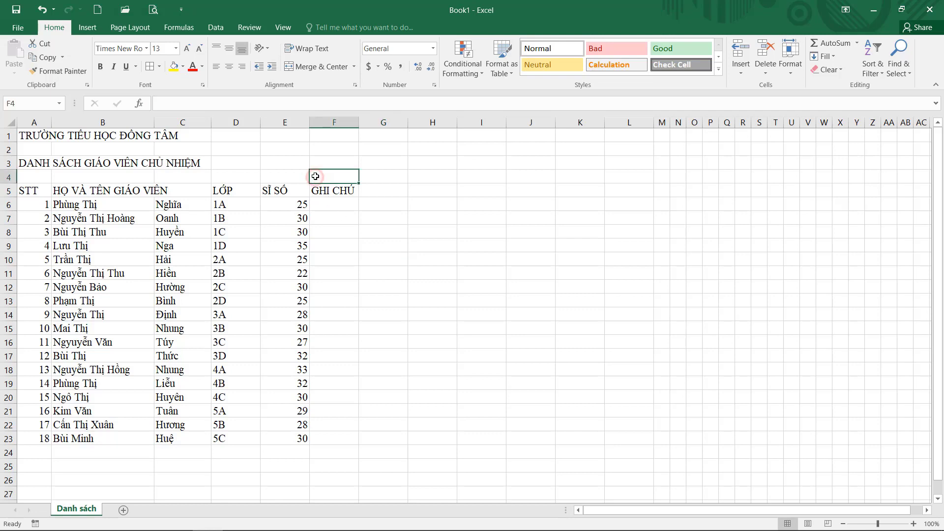
{"action": "left_click", "coordinate": [414, 180]}
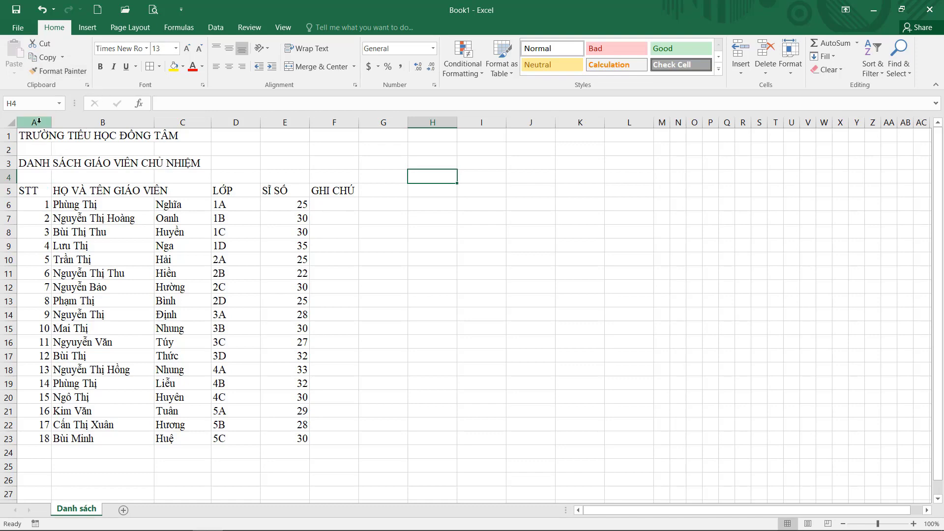
{"action": "left_click_drag", "start_coordinate": [34, 122], "coordinate": [384, 121]}
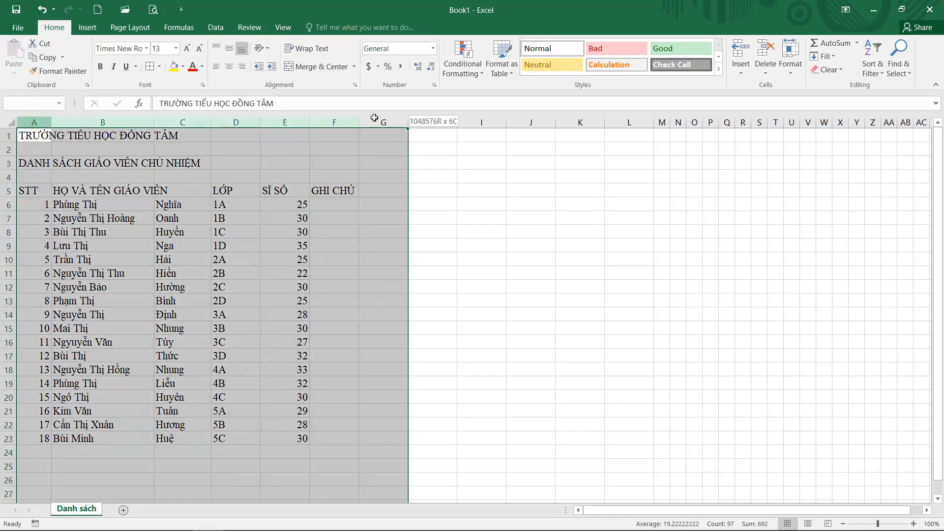
{"action": "left_click_drag", "start_coordinate": [7, 152], "coordinate": [8, 273]}
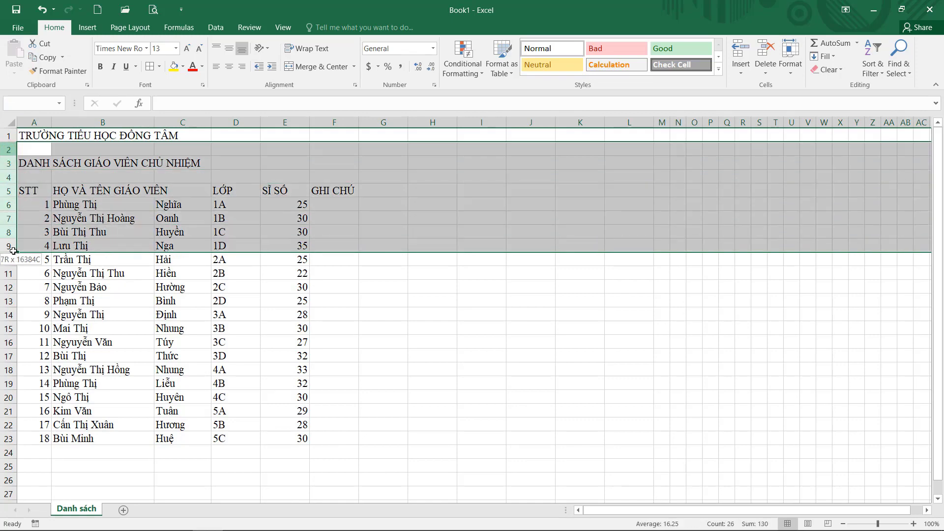
{"action": "left_click", "coordinate": [222, 178]}
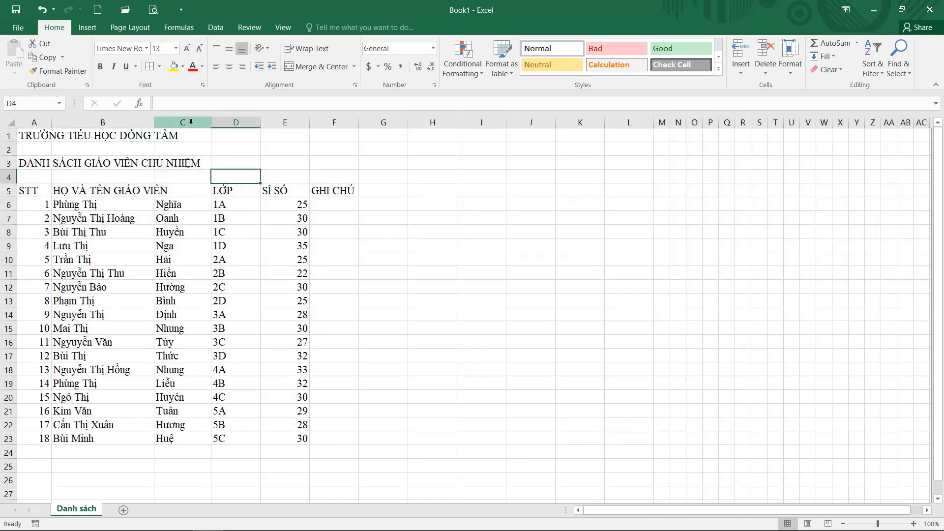
{"action": "left_click", "coordinate": [102, 122]}
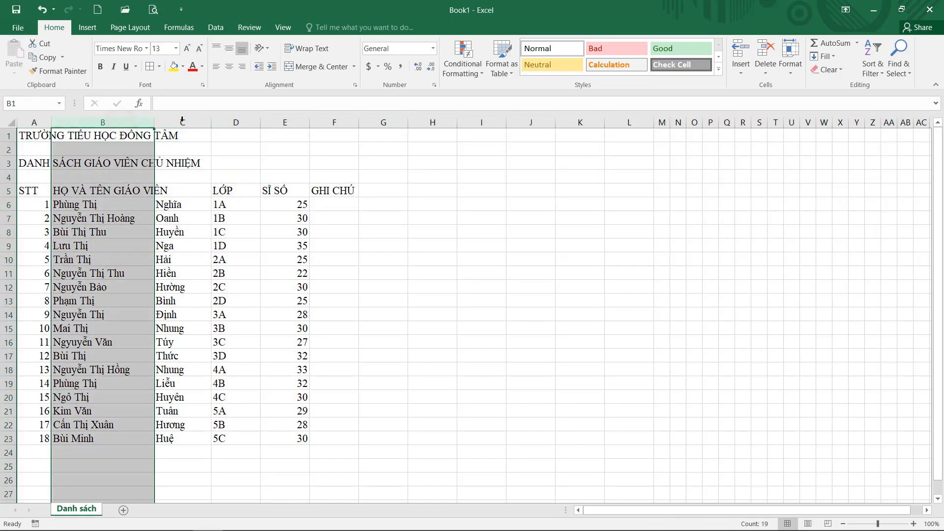
{"action": "left_click", "coordinate": [182, 122]}
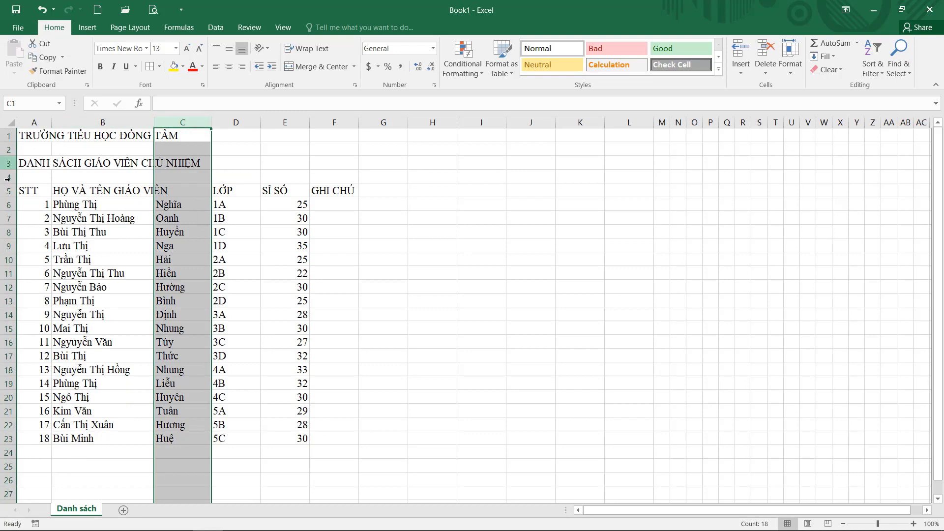
{"action": "left_click", "coordinate": [102, 190]}
{"action": "left_click", "coordinate": [246, 162]}
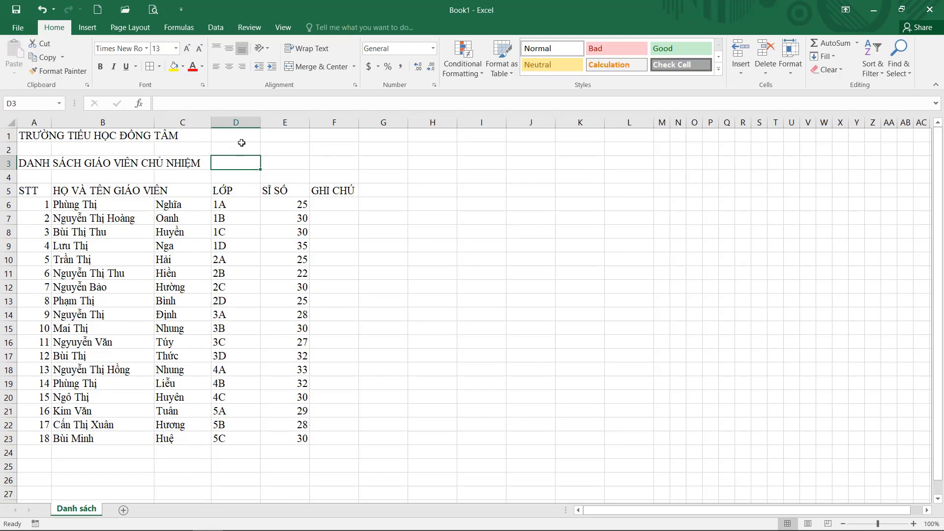
{"action": "left_click", "coordinate": [276, 140]}
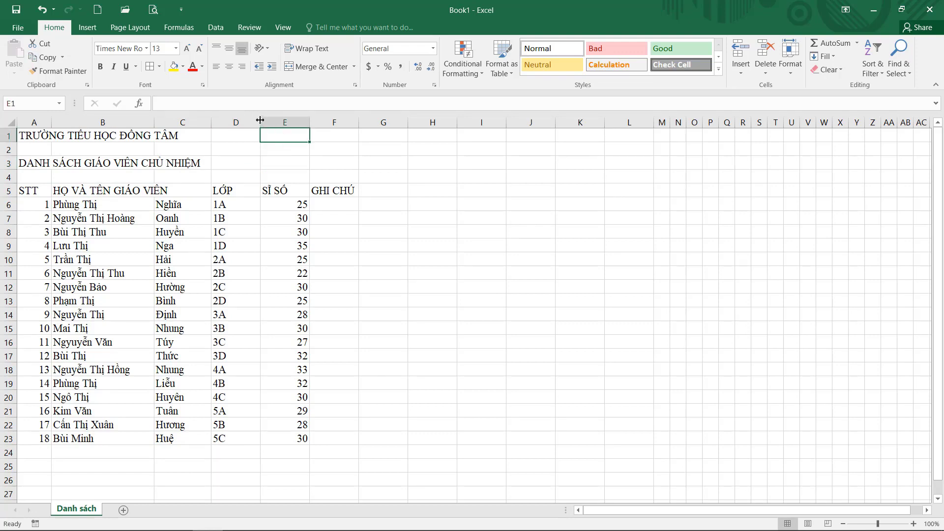
Widen column D for the LỚP class codes, resize row 4, and select columns E through I
{"action": "mouse_move", "coordinate": [260, 121]}
{"action": "left_mouse_down"}
{"action": "mouse_move", "coordinate": [243, 123]}
{"action": "mouse_move", "coordinate": [278, 125]}
{"action": "left_mouse_up"}
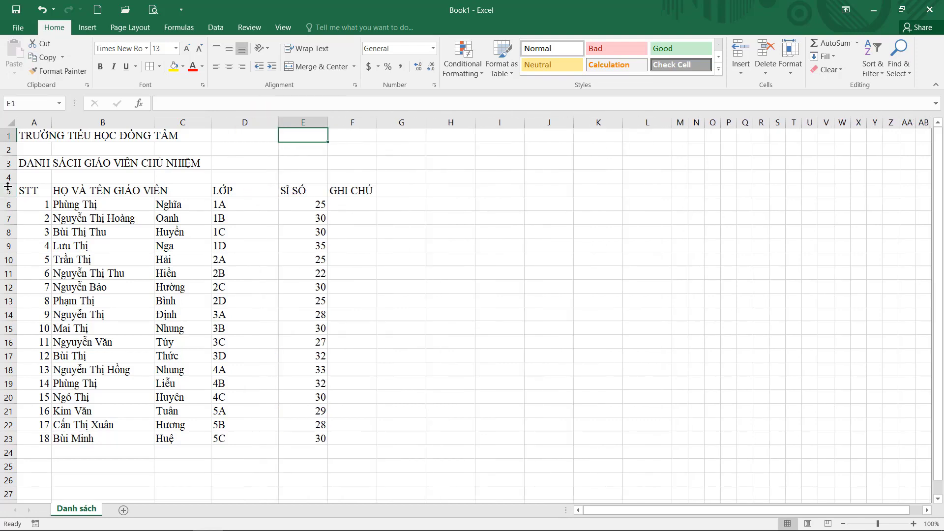
{"action": "mouse_move", "coordinate": [8, 184]}
{"action": "left_mouse_down"}
{"action": "mouse_move", "coordinate": [12, 195]}
{"action": "mouse_move", "coordinate": [11, 187]}
{"action": "left_mouse_up"}
{"action": "left_click", "coordinate": [369, 220]}
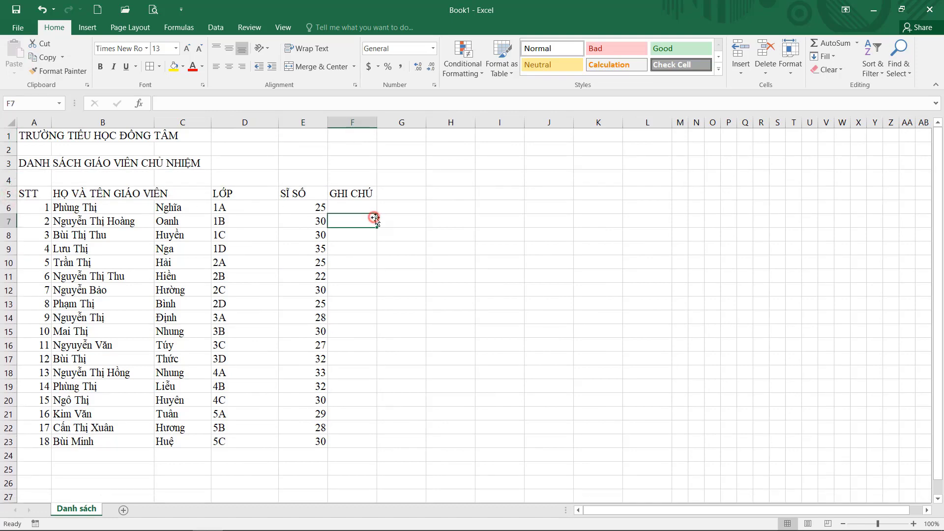
{"action": "mouse_move", "coordinate": [307, 124]}
{"action": "left_mouse_down"}
{"action": "mouse_move", "coordinate": [477, 123]}
{"action": "mouse_move", "coordinate": [431, 123]}
{"action": "left_mouse_up"}
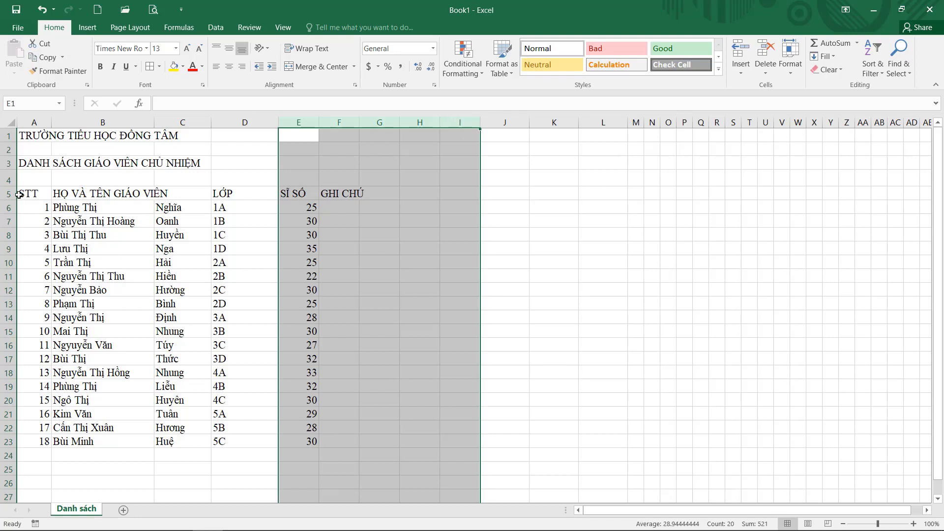
Make table rows 5–23 taller and narrow column D of class codes to 7.33
{"action": "left_click_drag", "start_coordinate": [8, 194], "coordinate": [4, 442]}
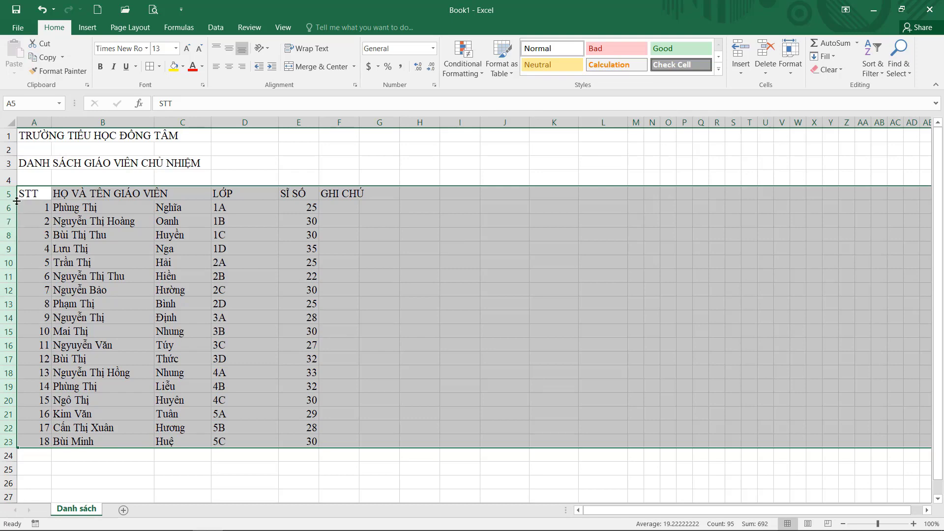
{"action": "left_click_drag", "start_coordinate": [11, 213], "coordinate": [11, 217]}
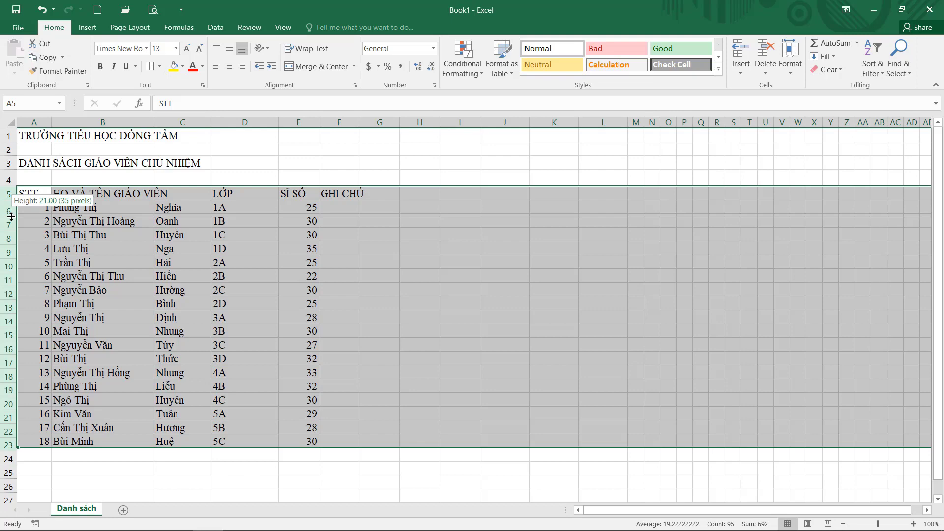
{"action": "left_click_drag", "start_coordinate": [11, 216], "coordinate": [11, 216]}
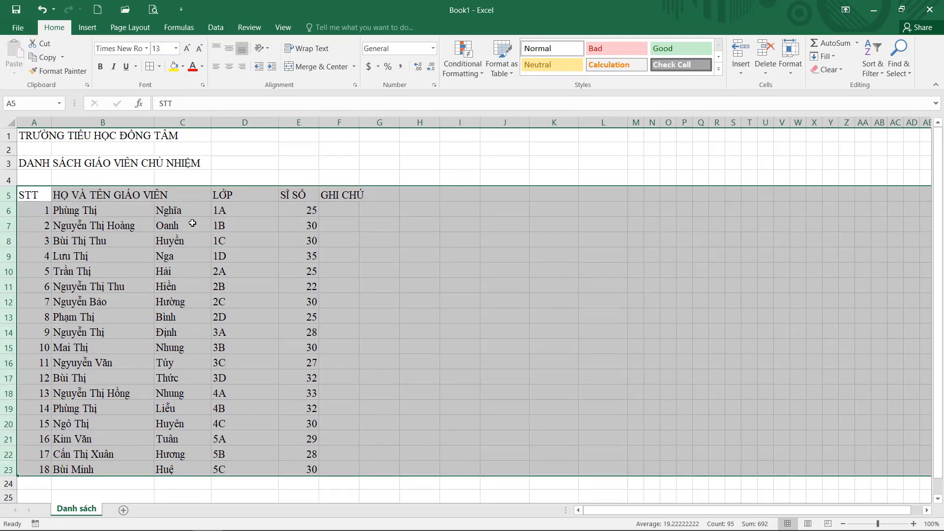
{"action": "left_click", "coordinate": [432, 244]}
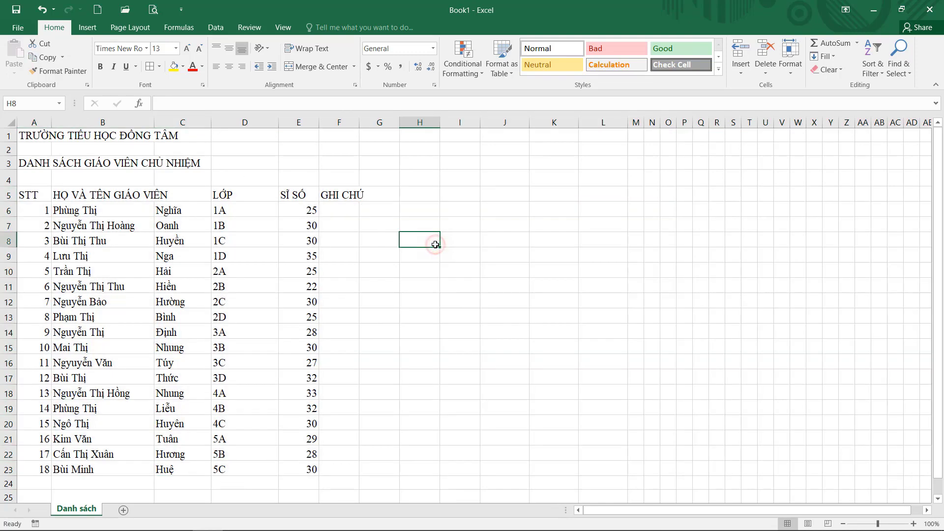
{"action": "left_click_drag", "start_coordinate": [279, 123], "coordinate": [246, 130]}
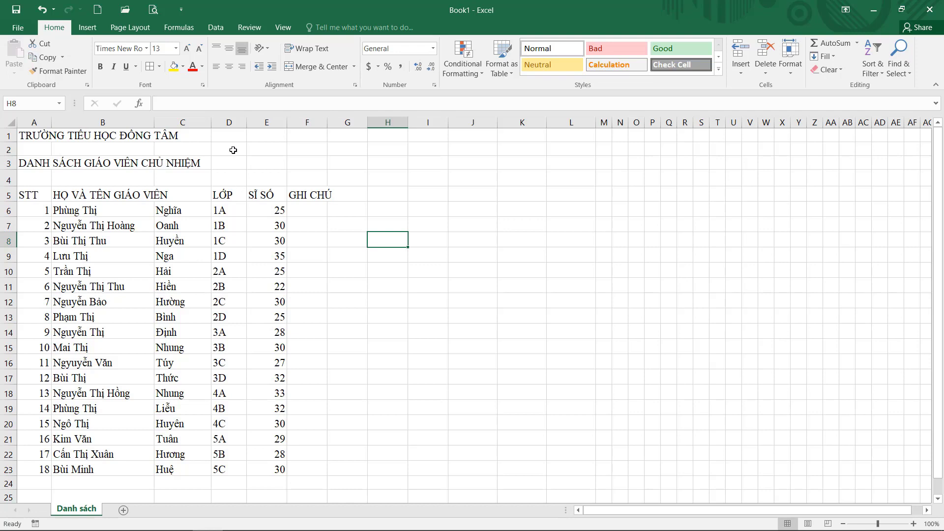
Narrow column D and the class-size column, then widen the GHI CHÚ notes column
{"action": "left_click_drag", "start_coordinate": [246, 121], "coordinate": [236, 121]}
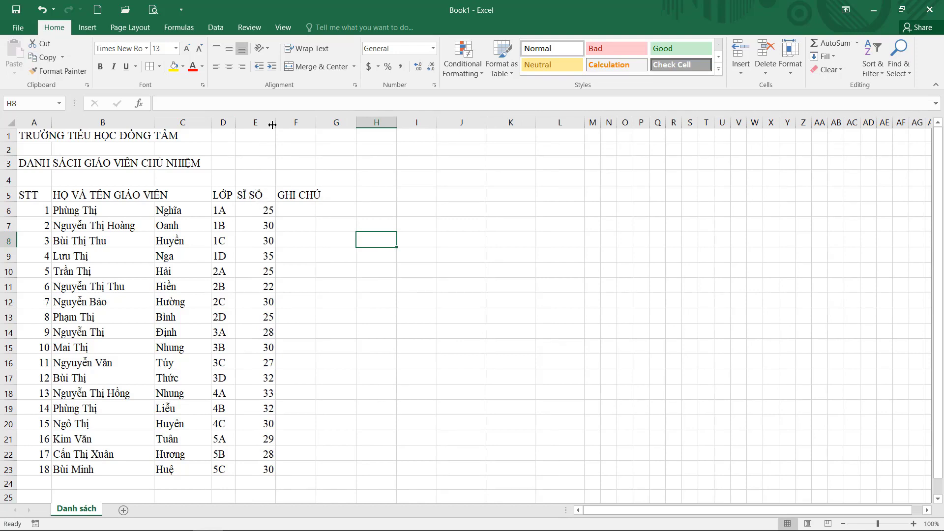
{"action": "left_click_drag", "start_coordinate": [275, 122], "coordinate": [187, 123]}
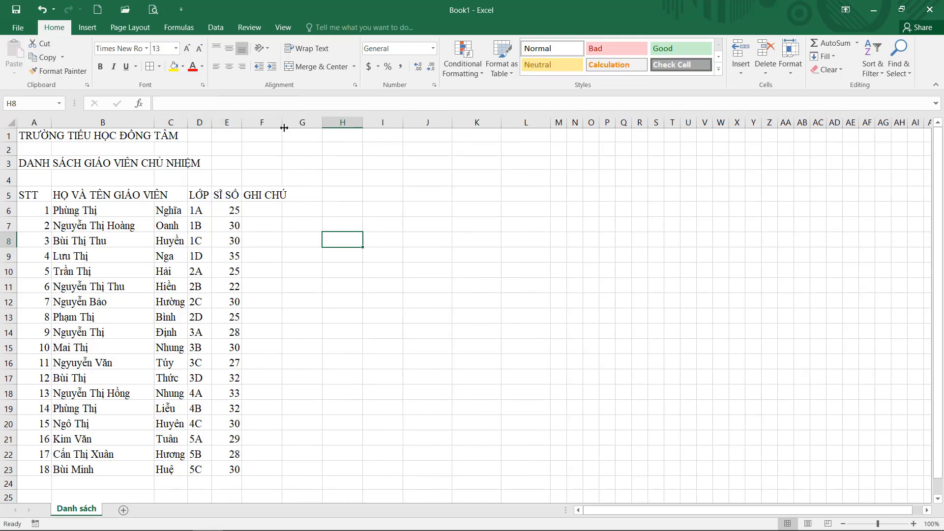
{"action": "left_click_drag", "start_coordinate": [284, 127], "coordinate": [291, 128]}
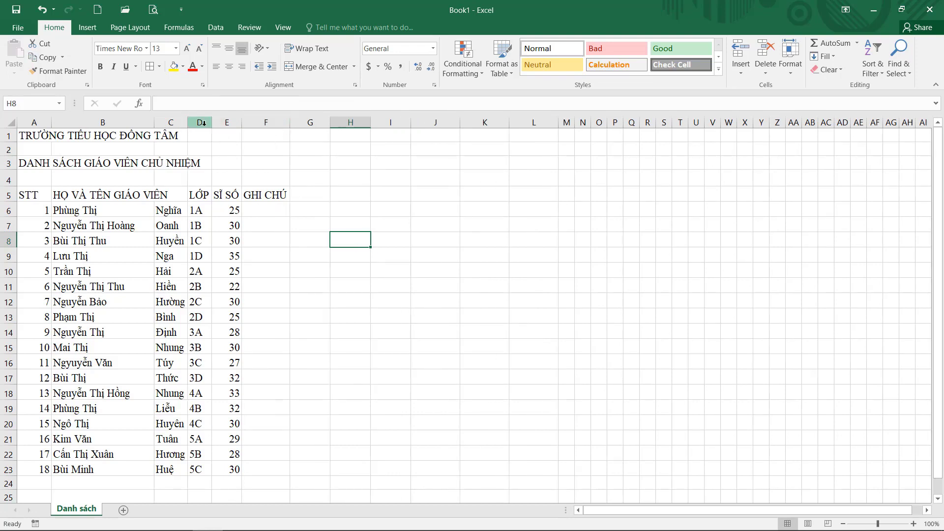
Select columns D through F and fine-tune the SĨ SỐ column width
{"action": "left_click_drag", "start_coordinate": [202, 122], "coordinate": [264, 124]}
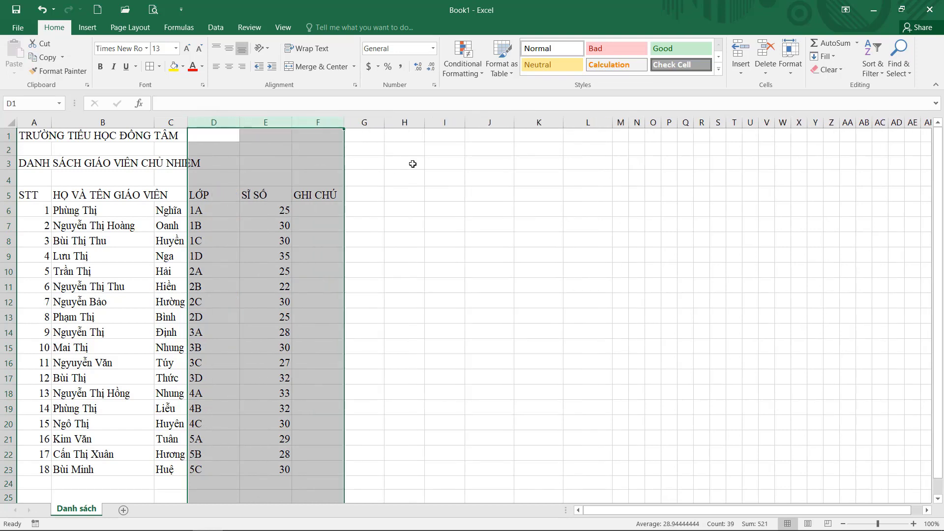
{"action": "left_click", "coordinate": [413, 164]}
{"action": "mouse_move", "coordinate": [291, 122]}
{"action": "left_mouse_down"}
{"action": "mouse_move", "coordinate": [270, 123]}
{"action": "mouse_move", "coordinate": [289, 127]}
{"action": "left_mouse_up"}
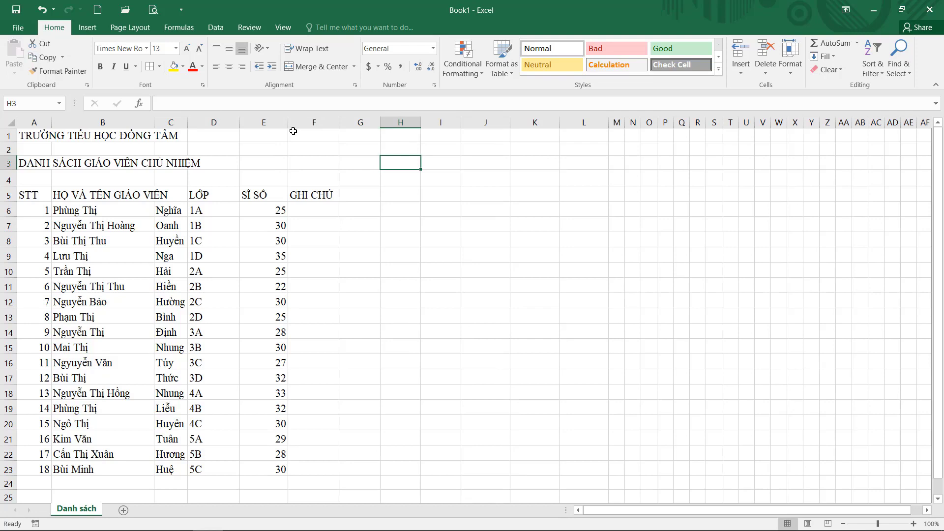
{"action": "left_click_drag", "start_coordinate": [292, 123], "coordinate": [289, 123]}
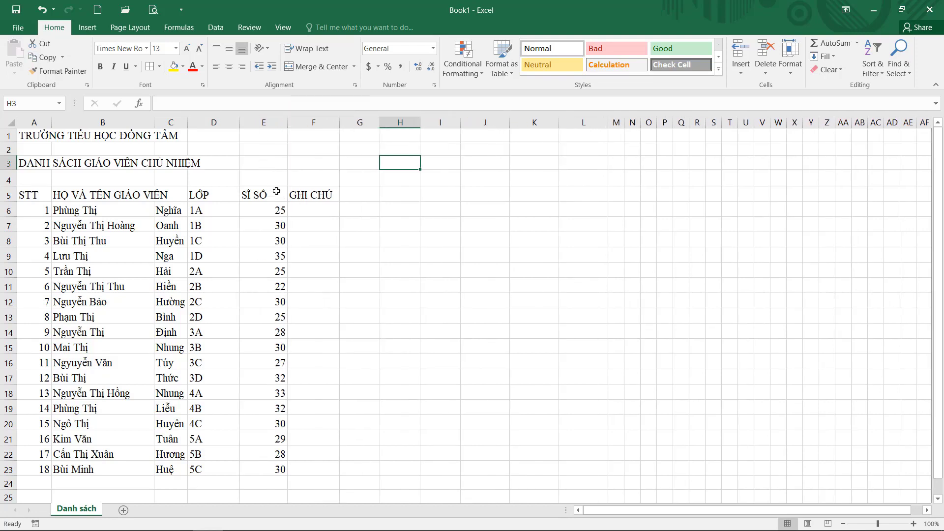
{"action": "left_click", "coordinate": [374, 182]}
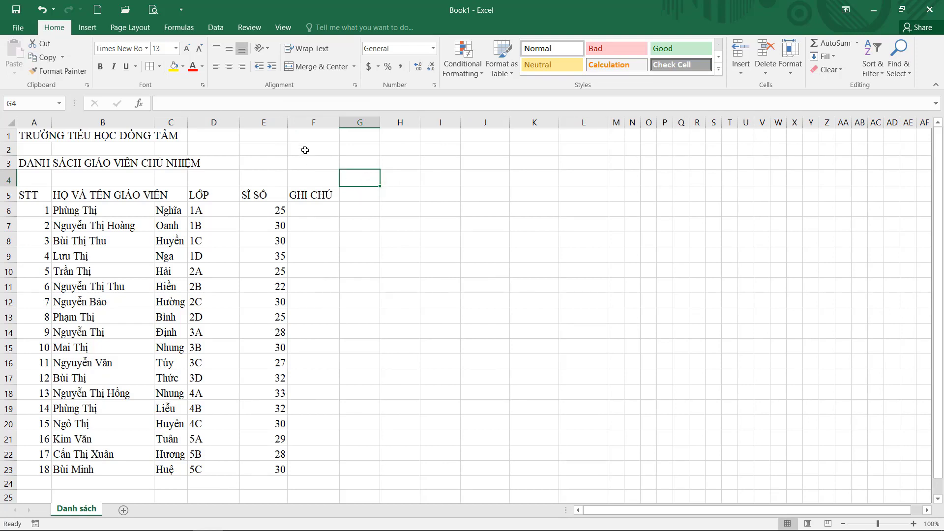
Delete the empty column E from the teacher list
{"action": "left_click", "coordinate": [264, 123]}
{"action": "right_click", "coordinate": [263, 122]}
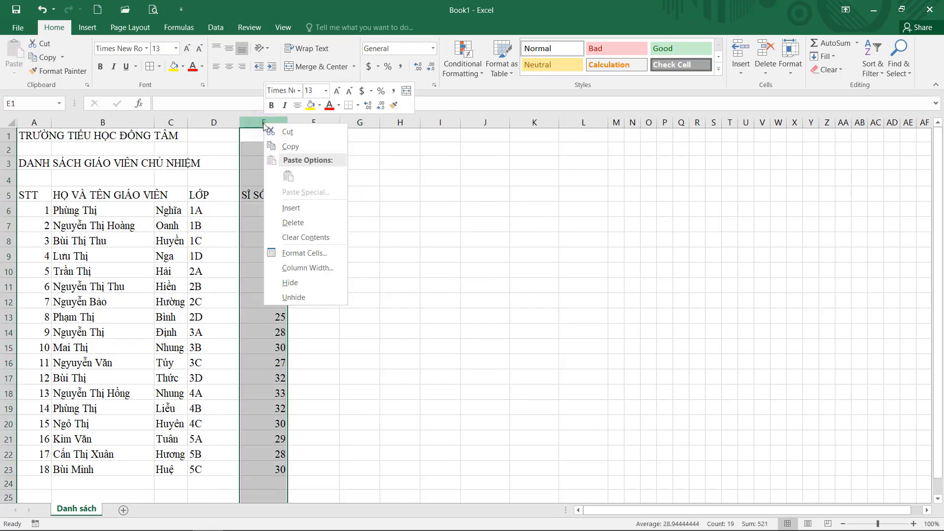
{"action": "left_click", "coordinate": [283, 208]}
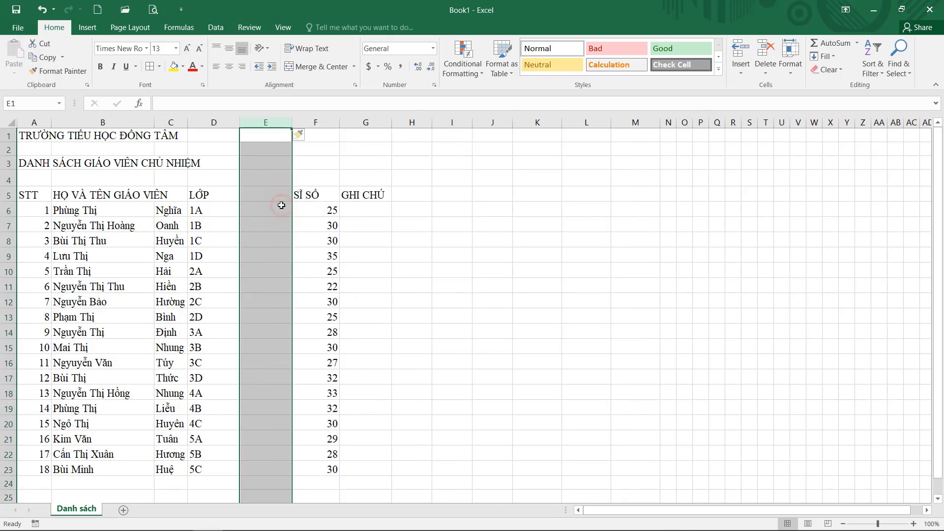
{"action": "right_click", "coordinate": [266, 123]}
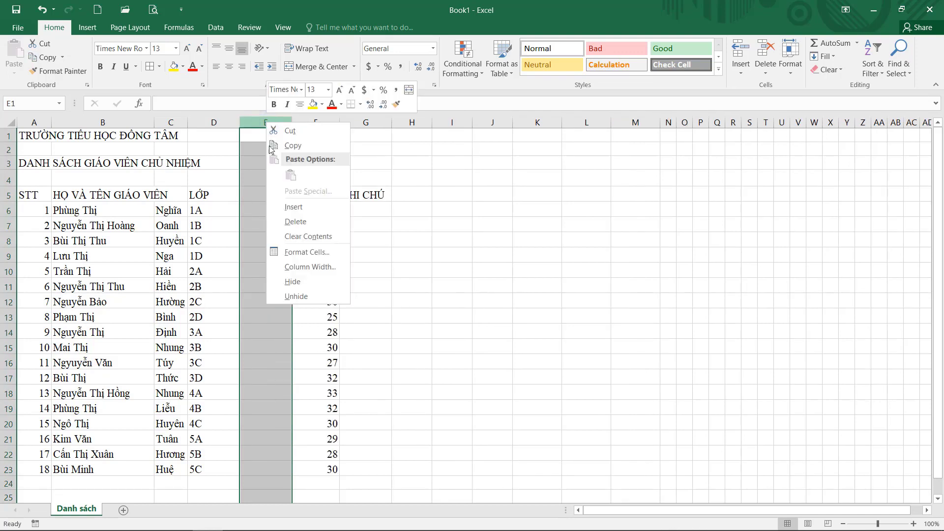
{"action": "left_click", "coordinate": [295, 222]}
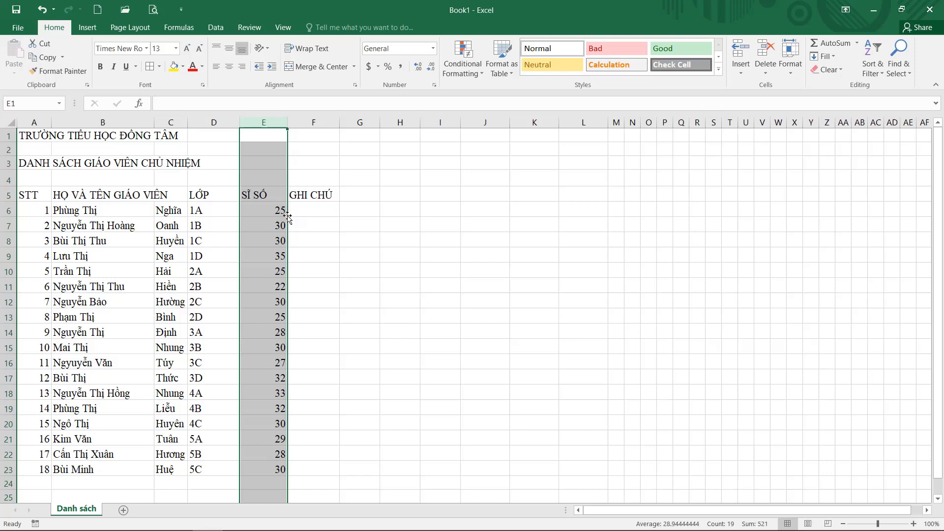
{"action": "left_click", "coordinate": [358, 227]}
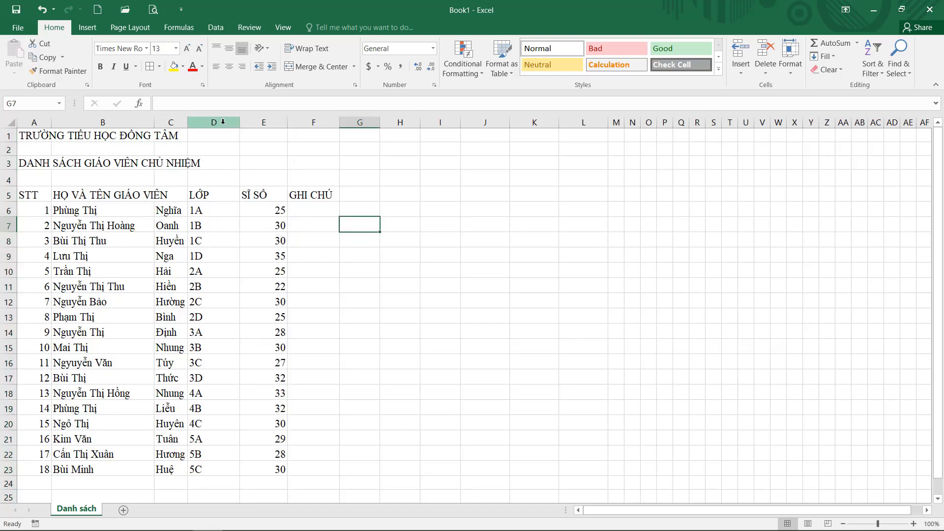
Insert three blank columns at D:F before LỚP, then delete them again
{"action": "left_click_drag", "start_coordinate": [226, 122], "coordinate": [315, 122]}
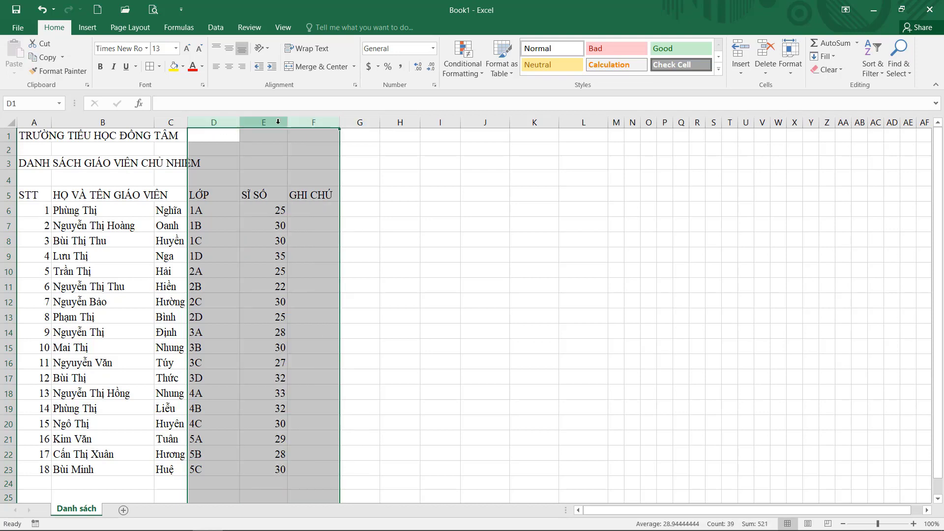
{"action": "right_click", "coordinate": [278, 122]}
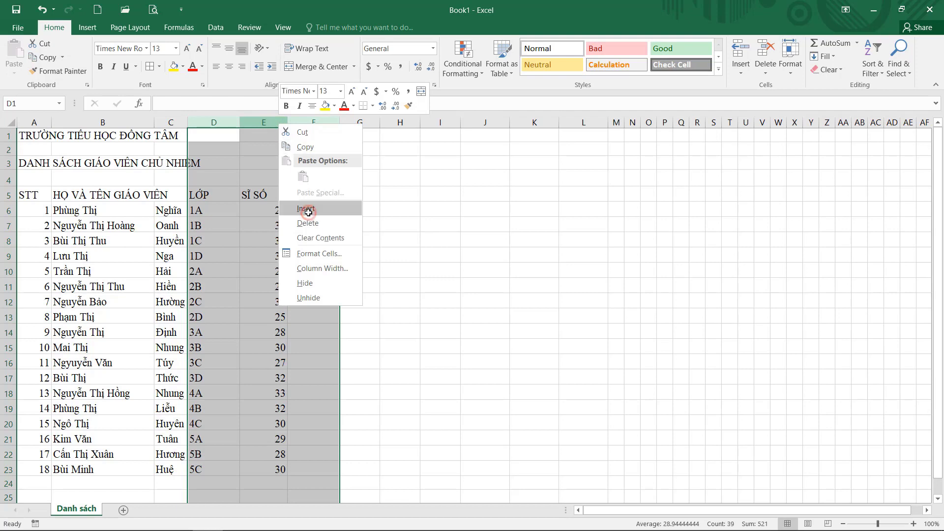
{"action": "left_click", "coordinate": [308, 210]}
{"action": "right_click", "coordinate": [269, 124]}
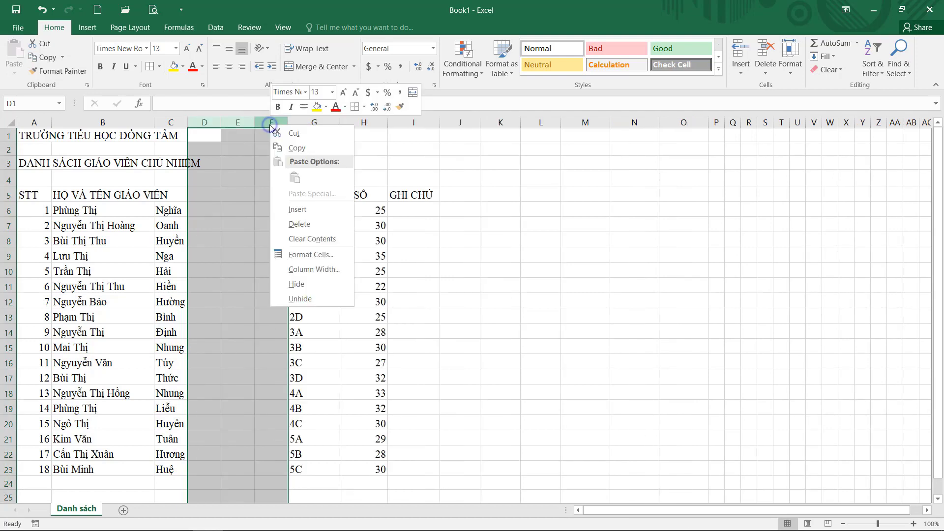
{"action": "left_click", "coordinate": [300, 223]}
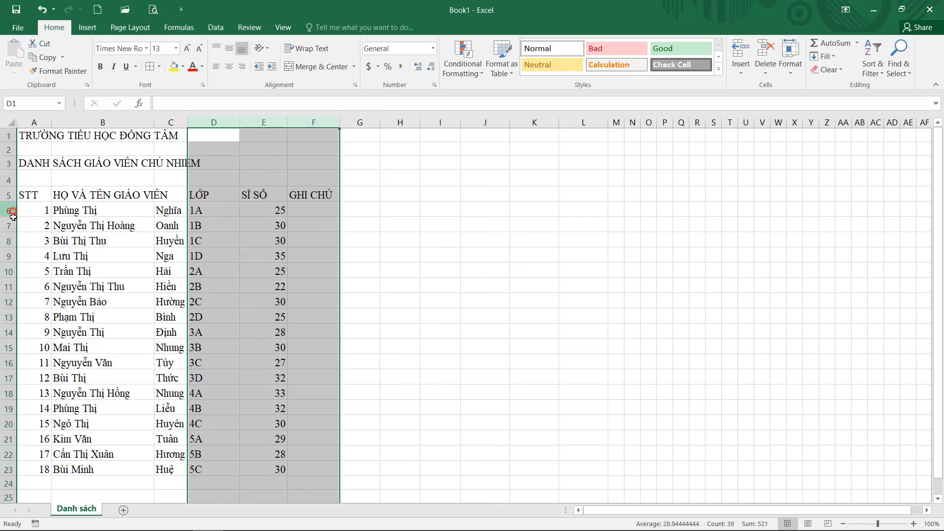
{"action": "left_click_drag", "start_coordinate": [8, 211], "coordinate": [8, 287]}
{"action": "right_click", "coordinate": [51, 239]}
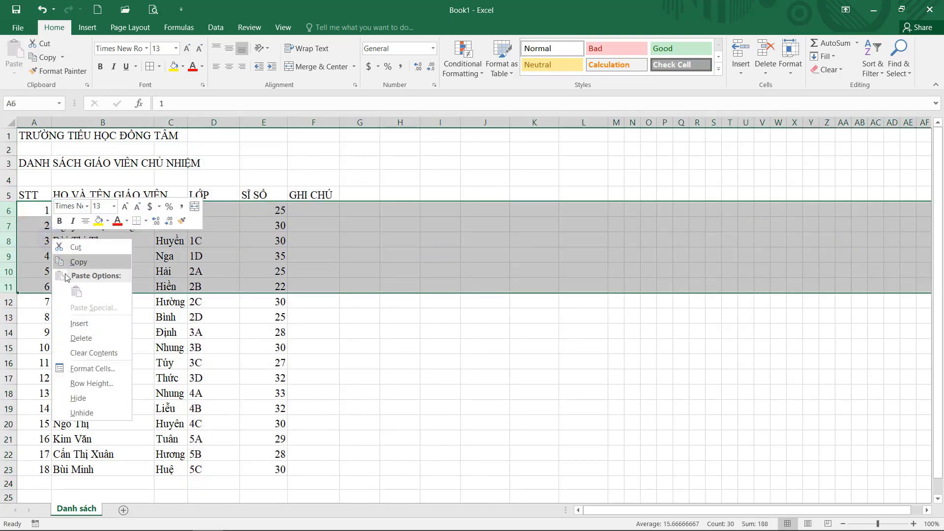
{"action": "left_click", "coordinate": [79, 325]}
{"action": "key", "text": "ctrl+z"}
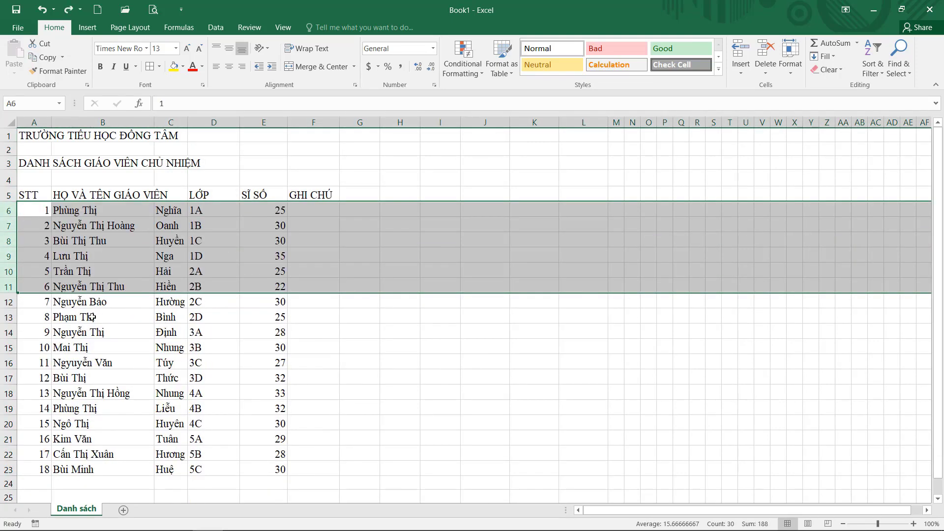
{"action": "left_click", "coordinate": [389, 313]}
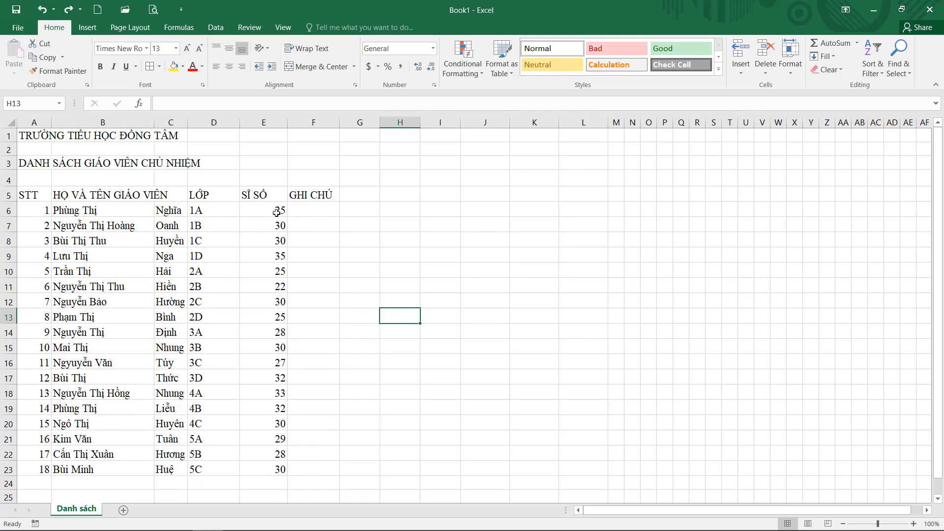
{"action": "left_click", "coordinate": [276, 212]}
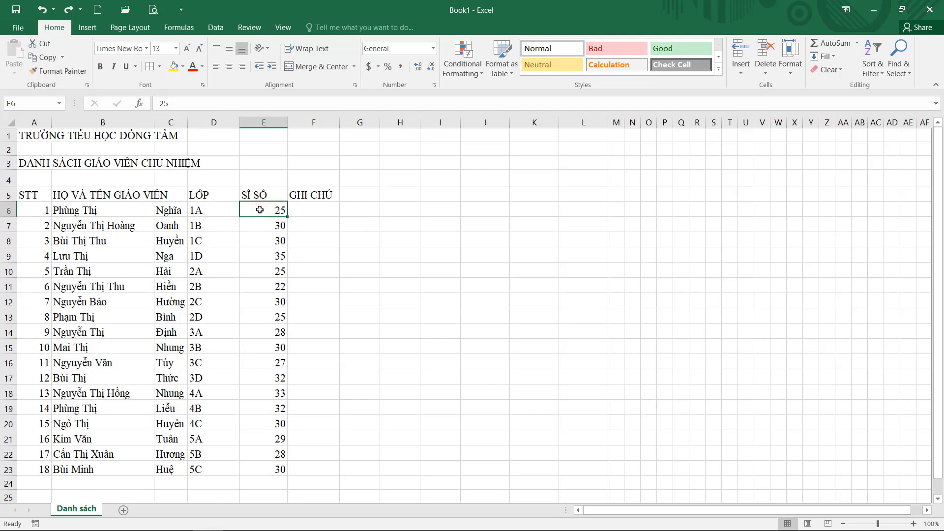
Delete cell E6 with the cells below shifting up
{"action": "right_click", "coordinate": [260, 209]}
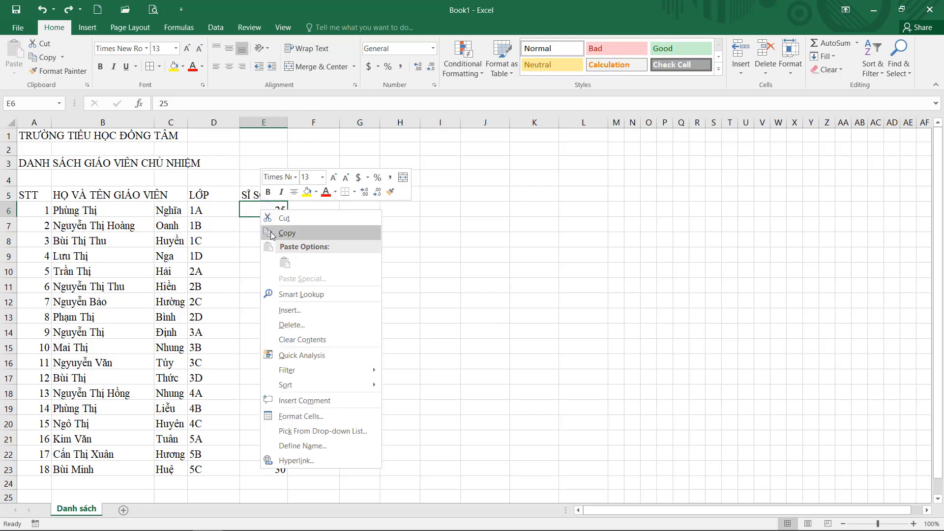
{"action": "left_click", "coordinate": [301, 326]}
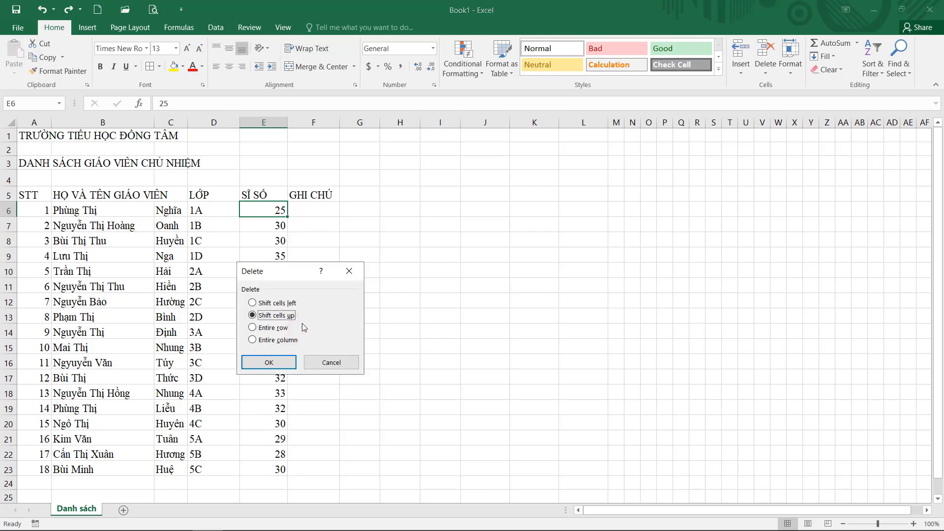
{"action": "left_click_drag", "start_coordinate": [297, 270], "coordinate": [458, 217]}
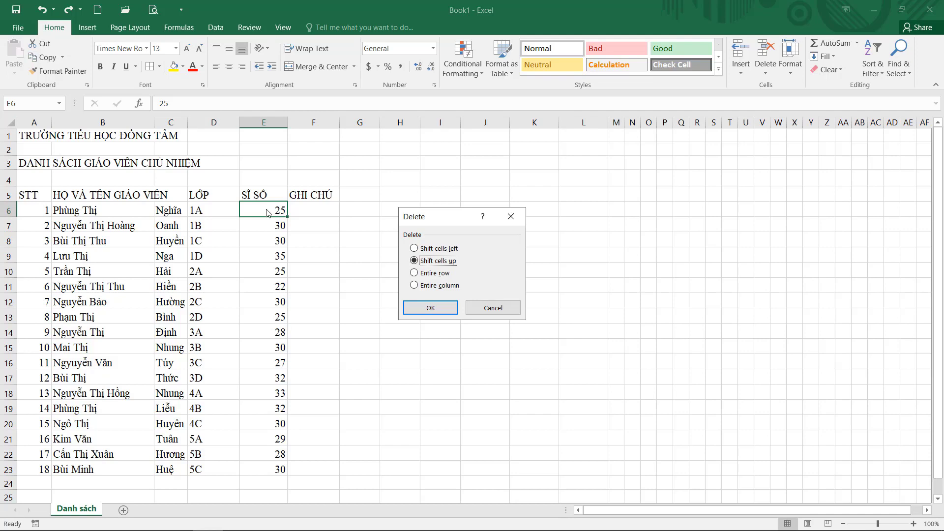
{"action": "left_click", "coordinate": [446, 249]}
{"action": "left_click", "coordinate": [430, 263]}
{"action": "left_click", "coordinate": [431, 307]}
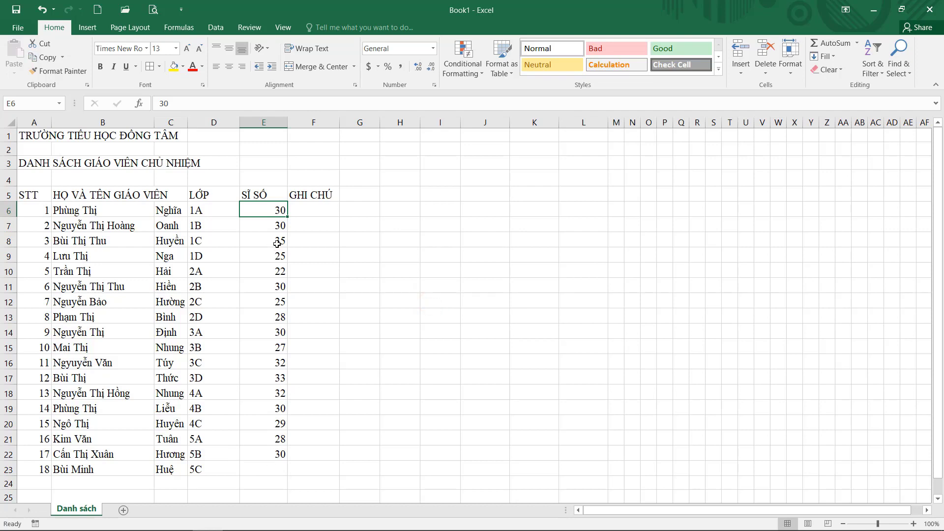
Undo the E6 deletion and bring up the Insert dialog for cell E6
{"action": "key", "text": "ctrl+z"}
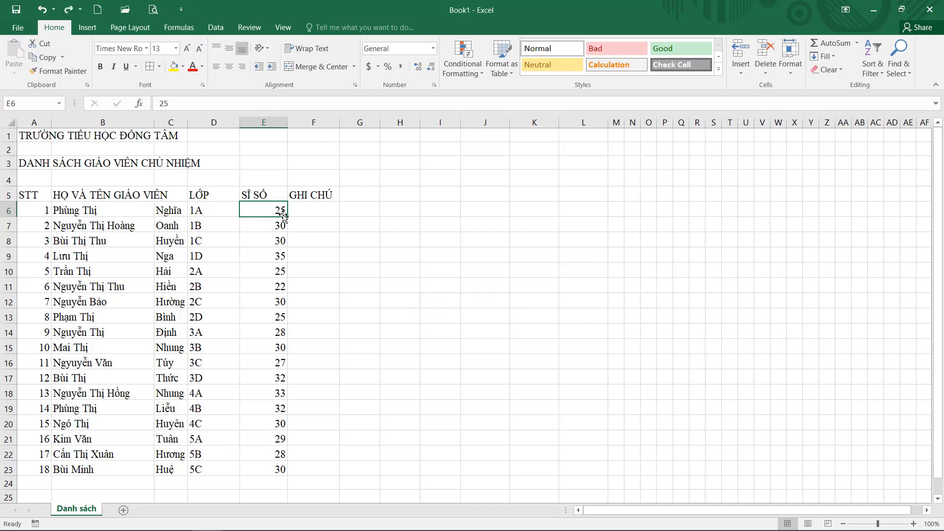
{"action": "right_click", "coordinate": [279, 212]}
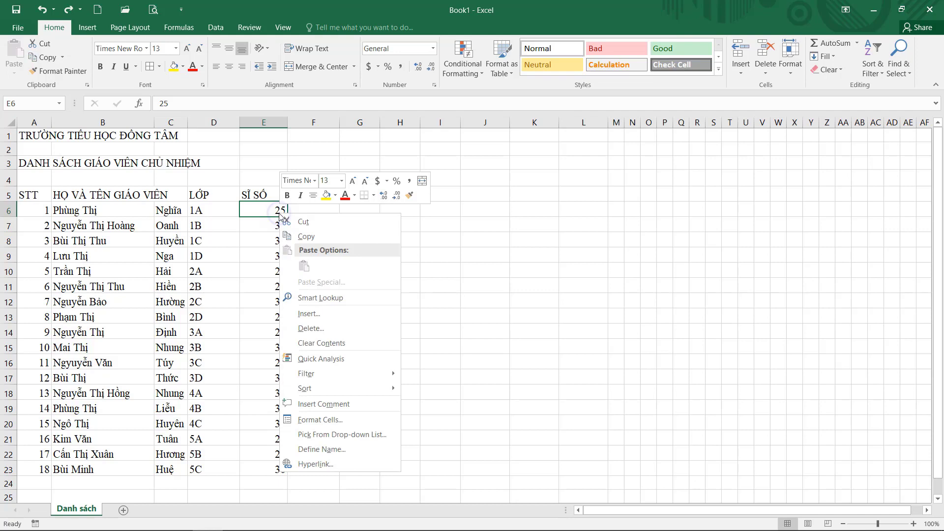
{"action": "left_click", "coordinate": [308, 316]}
Insert a blank cell at E6 shifting cells down, then undo it
{"action": "left_click_drag", "start_coordinate": [307, 256], "coordinate": [433, 209]}
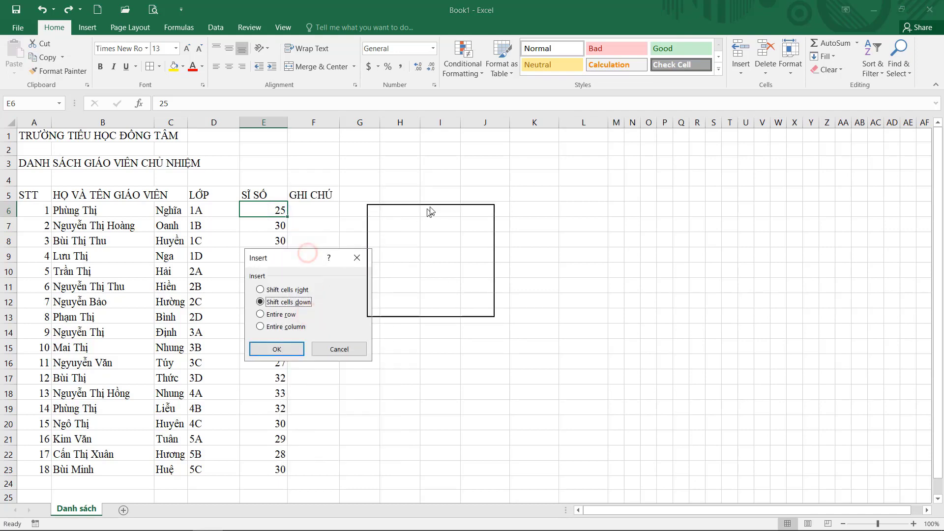
{"action": "left_click", "coordinate": [409, 256]}
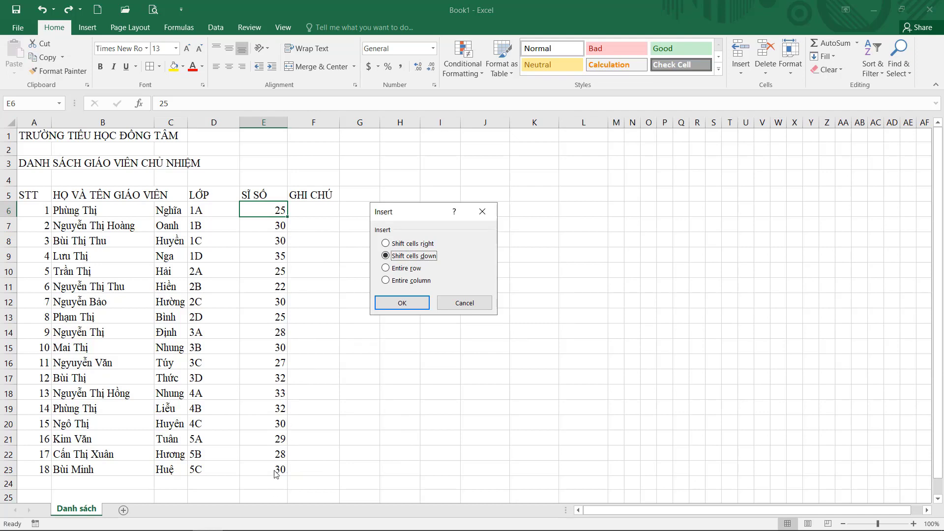
{"action": "left_click", "coordinate": [416, 305]}
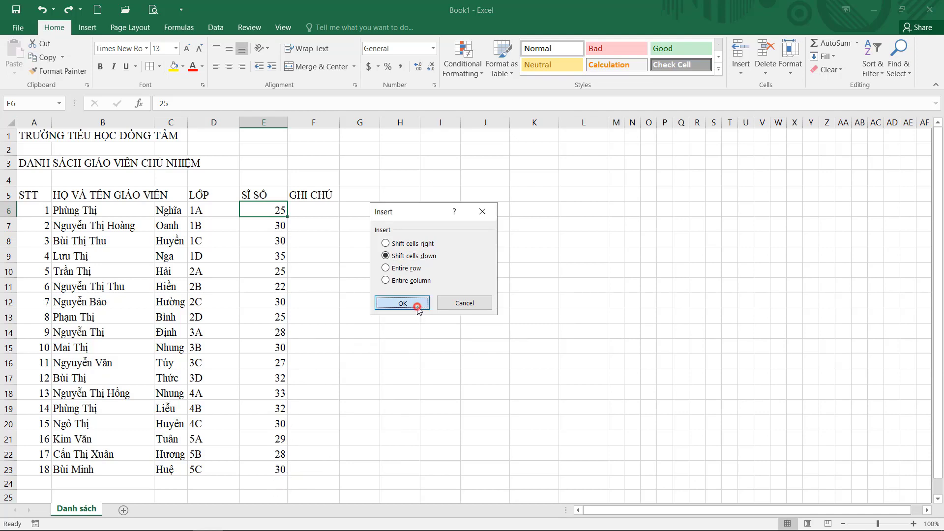
{"action": "key", "text": "ctrl+z"}
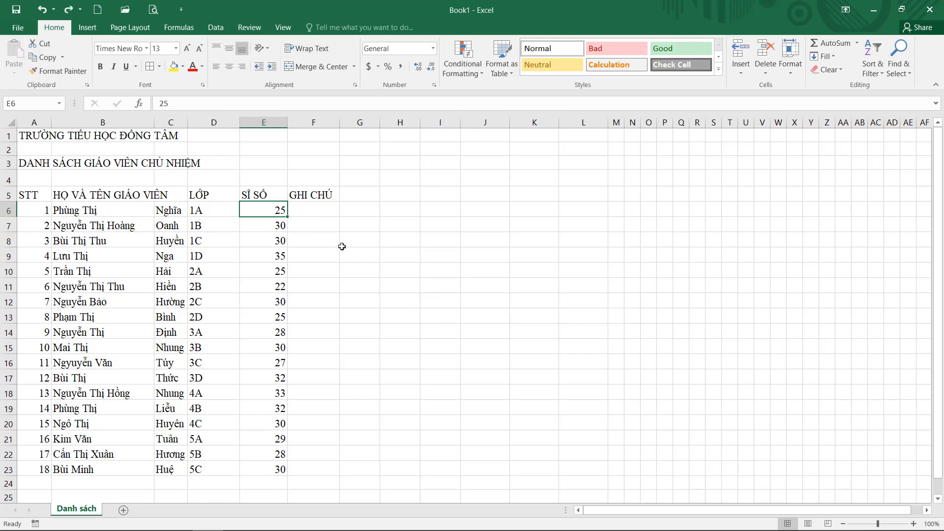
Insert an entire blank row above the first teacher at row 6, then undo it
{"action": "right_click", "coordinate": [281, 211]}
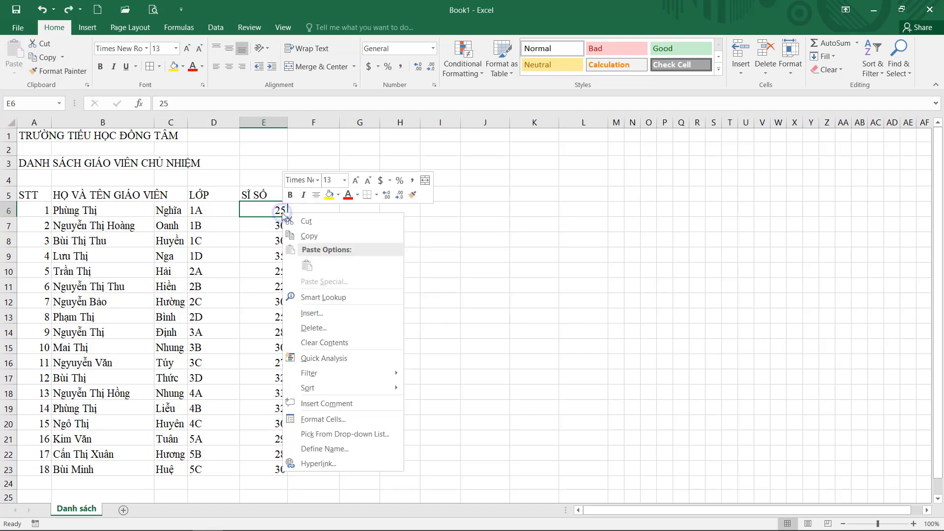
{"action": "left_click", "coordinate": [320, 316]}
{"action": "left_click_drag", "start_coordinate": [314, 258], "coordinate": [409, 223]}
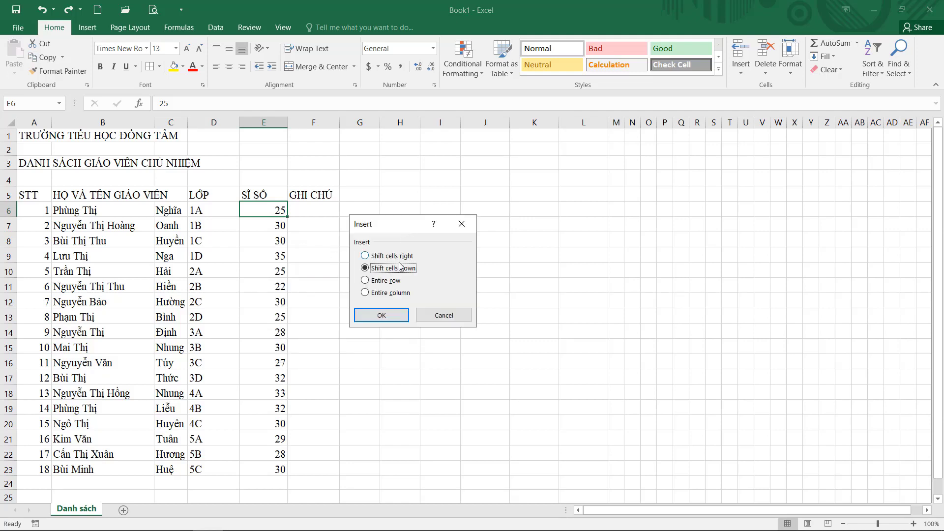
{"action": "left_click", "coordinate": [388, 281]}
{"action": "left_click", "coordinate": [378, 295]}
{"action": "left_click", "coordinate": [382, 281]}
{"action": "left_click", "coordinate": [389, 314]}
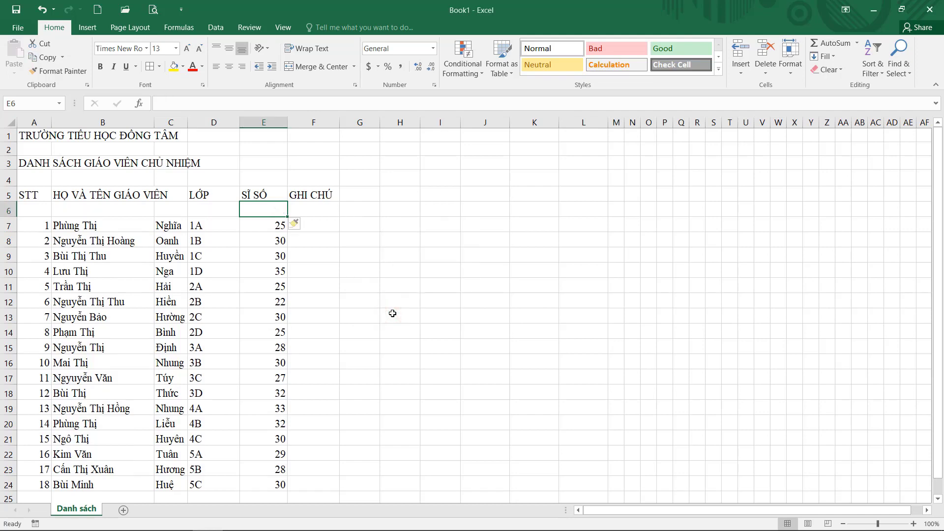
{"action": "key", "text": "ctrl+z"}
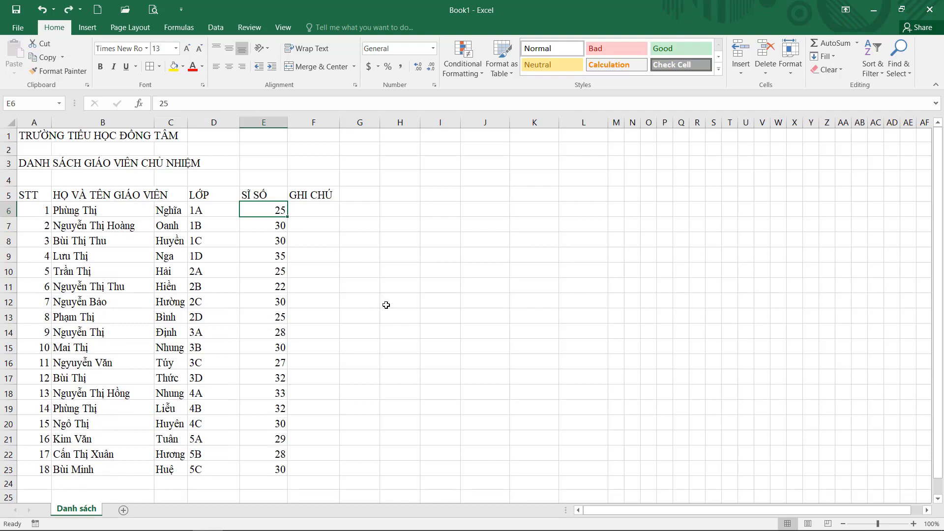
{"action": "left_click", "coordinate": [385, 300]}
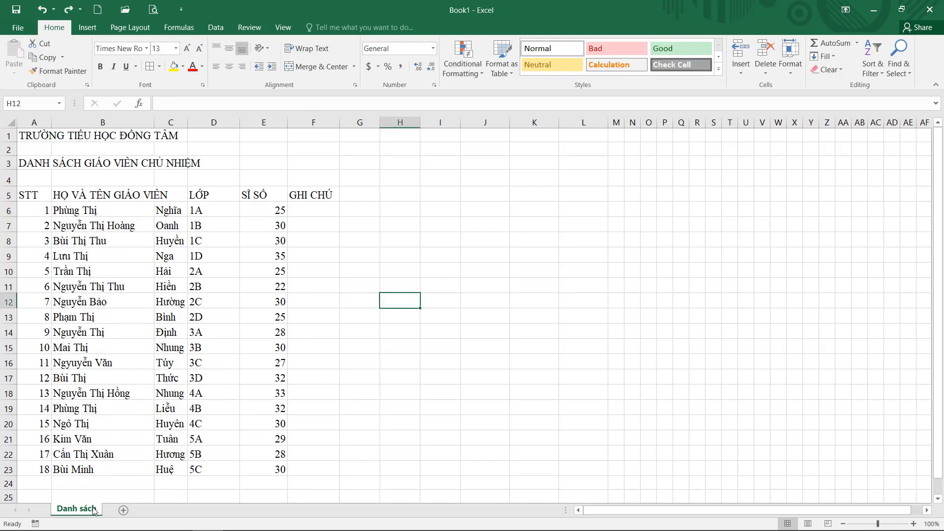
Add blank sheets Sheet9, Sheet10 and Sheet11, moving Sheet11 right after Danh sách
{"action": "left_click", "coordinate": [327, 288]}
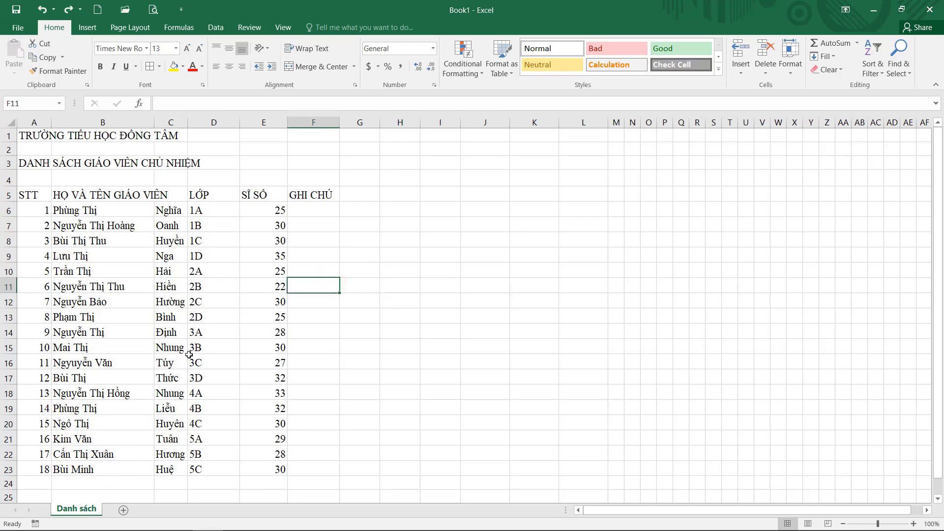
{"action": "left_click", "coordinate": [104, 227]}
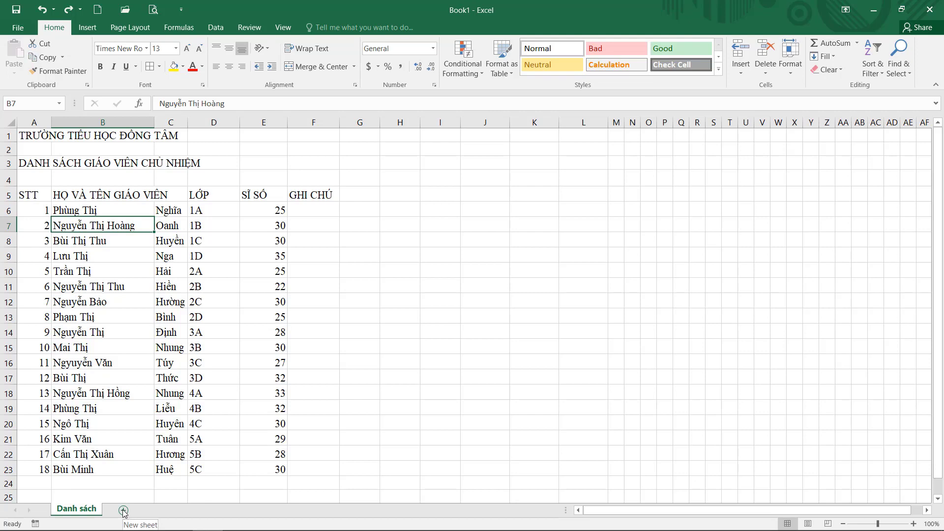
{"action": "left_click", "coordinate": [123, 511]}
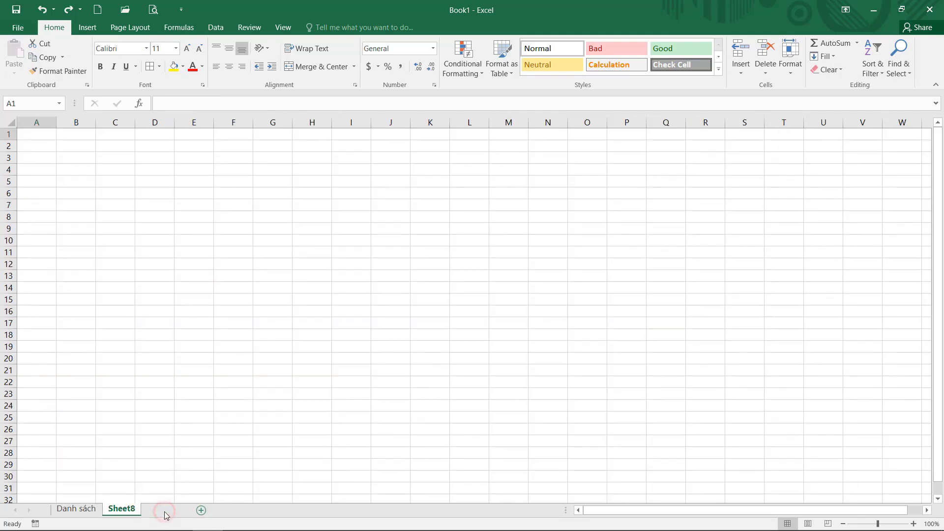
{"action": "left_click", "coordinate": [201, 511]}
{"action": "left_click", "coordinate": [240, 510]}
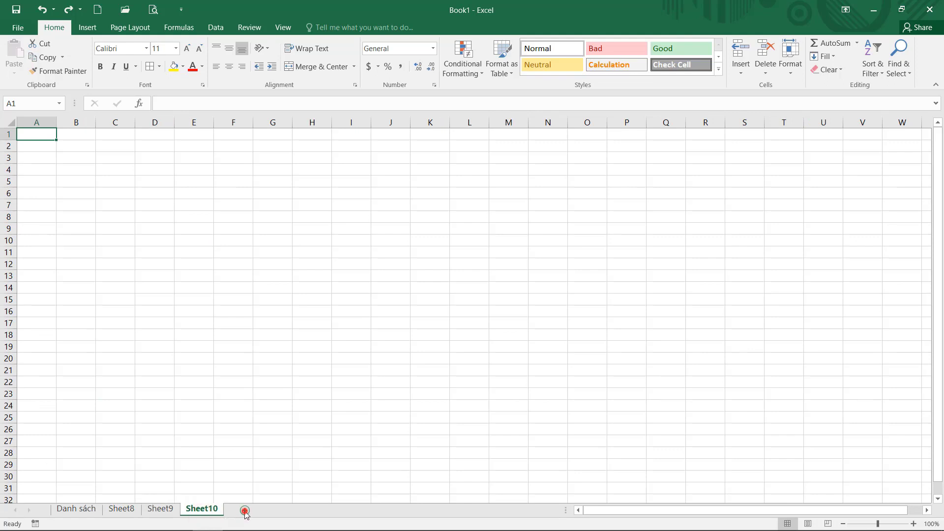
{"action": "left_click", "coordinate": [245, 511]}
{"action": "left_click", "coordinate": [201, 510]}
{"action": "left_click", "coordinate": [244, 511]}
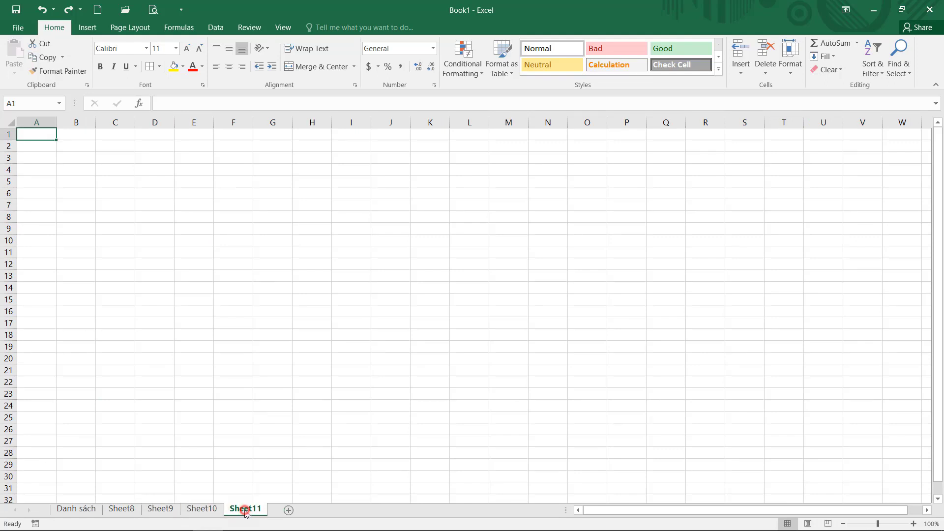
{"action": "mouse_move", "coordinate": [244, 511]}
{"action": "left_mouse_down"}
{"action": "mouse_move", "coordinate": [121, 509]}
{"action": "mouse_move", "coordinate": [268, 511]}
{"action": "left_mouse_up"}
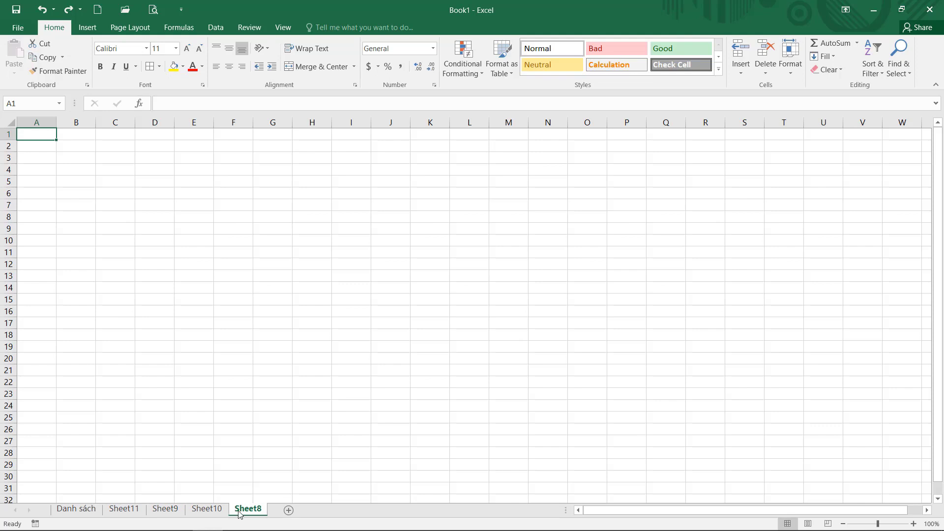
Rename Sheet8 to 'Ds Hoc sinh', delete it, and return to the Danh sách sheet
{"action": "double_click", "coordinate": [245, 509]}
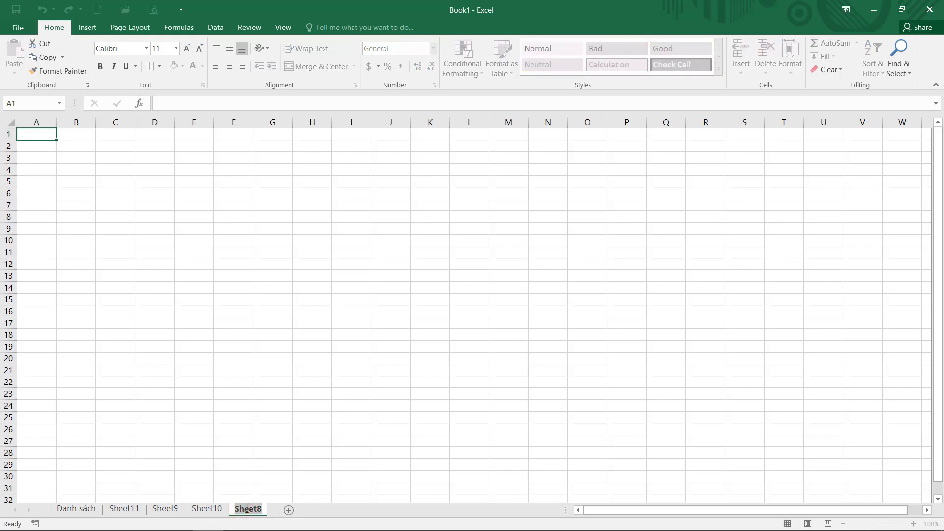
{"action": "type", "text": "Ds"}
{"action": "type", "text": " Ho"}
{"action": "type", "text": "c sinh"}
{"action": "key", "text": "Return"}
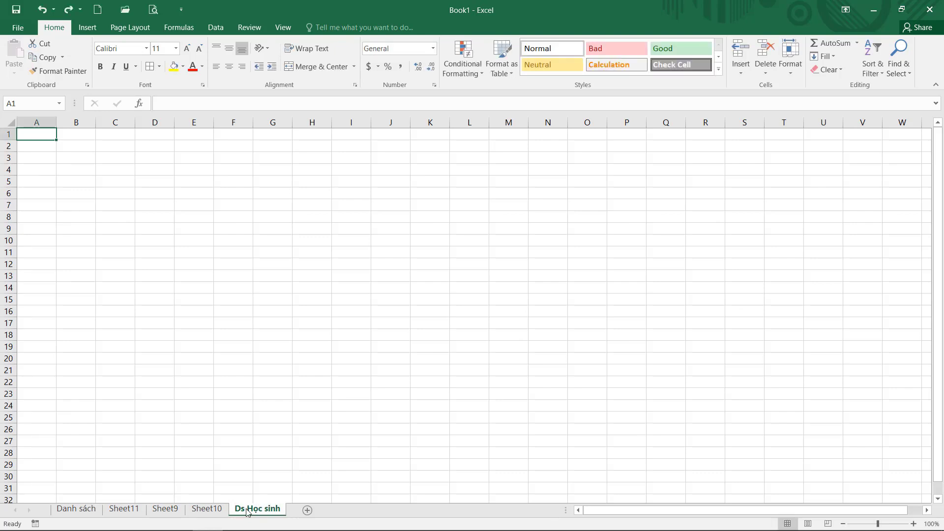
{"action": "right_click", "coordinate": [248, 513]}
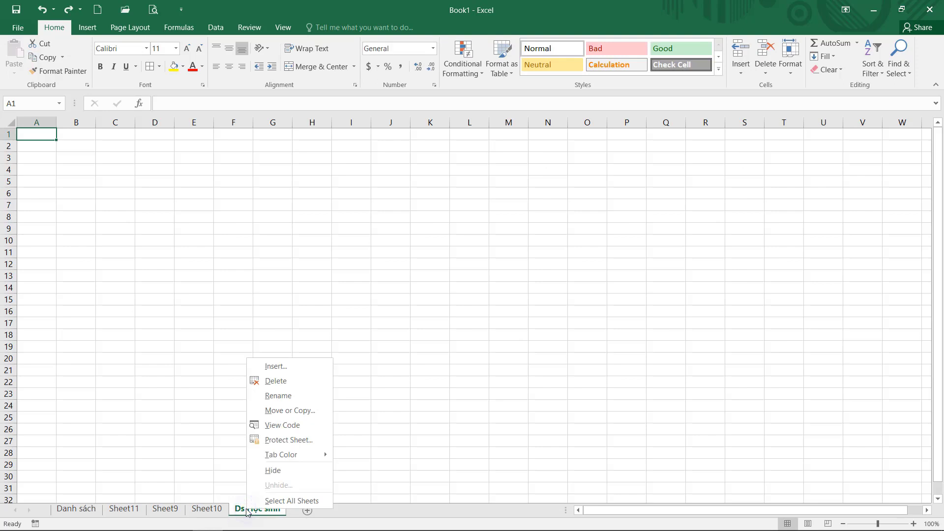
{"action": "left_click", "coordinate": [276, 381]}
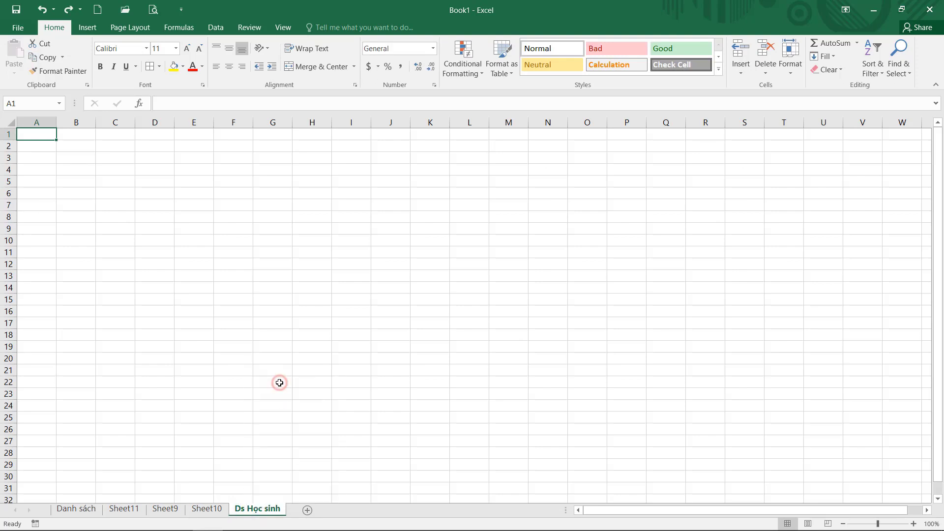
{"action": "left_click", "coordinate": [210, 391]}
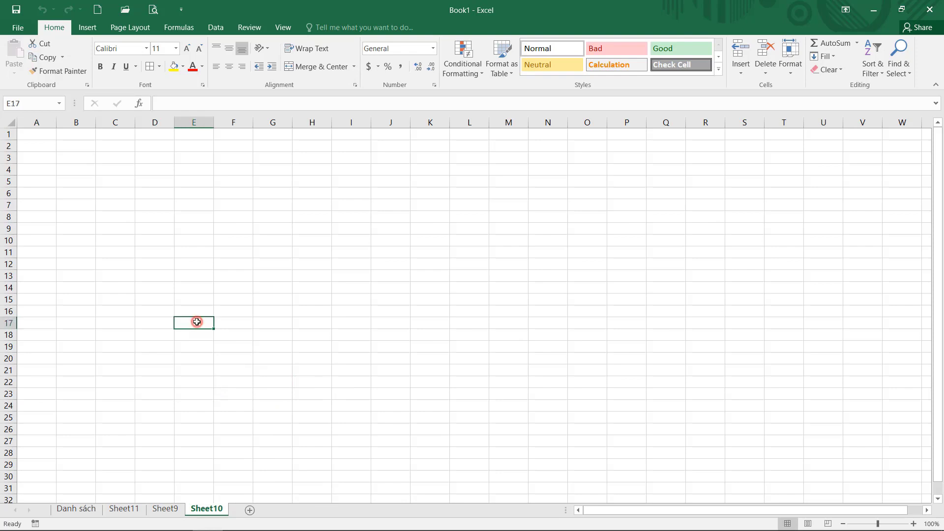
{"action": "left_click", "coordinate": [81, 508]}
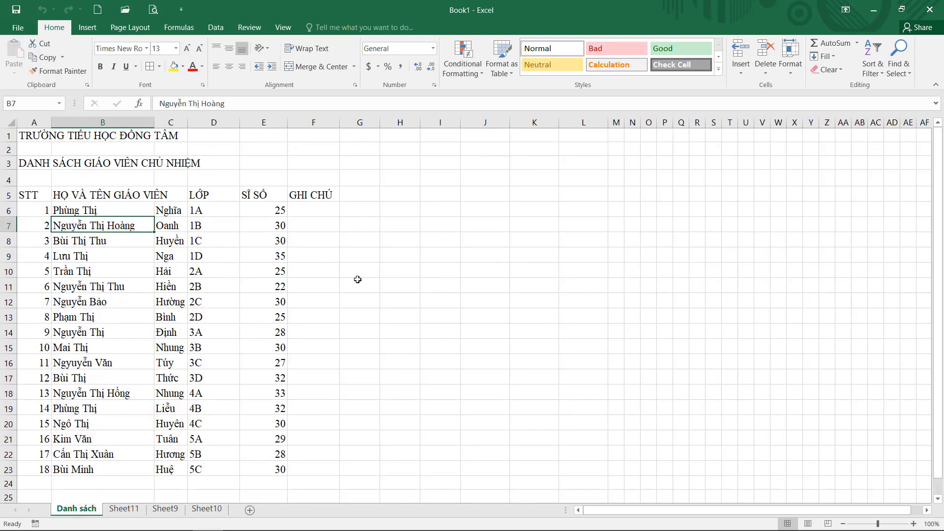
{"action": "left_click", "coordinate": [329, 239]}
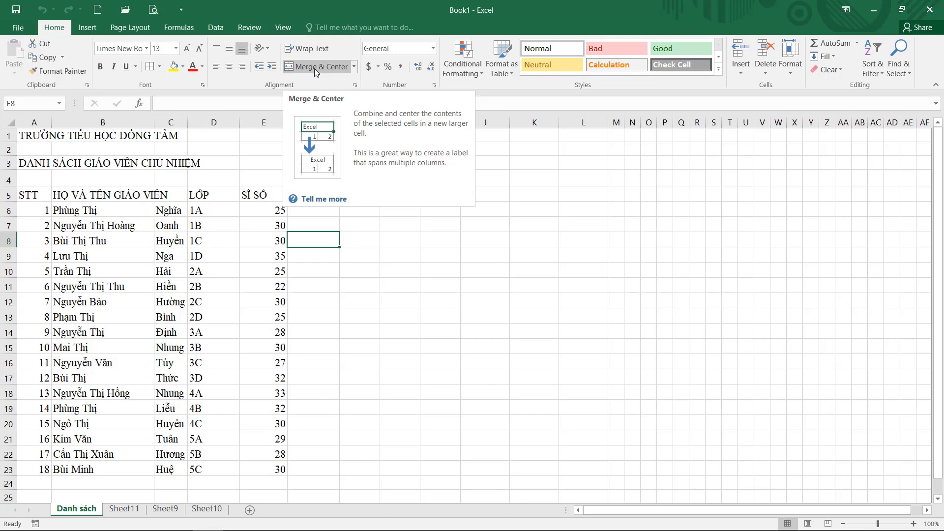
Merge and centre the school name across A1:C1
{"action": "left_click", "coordinate": [41, 137]}
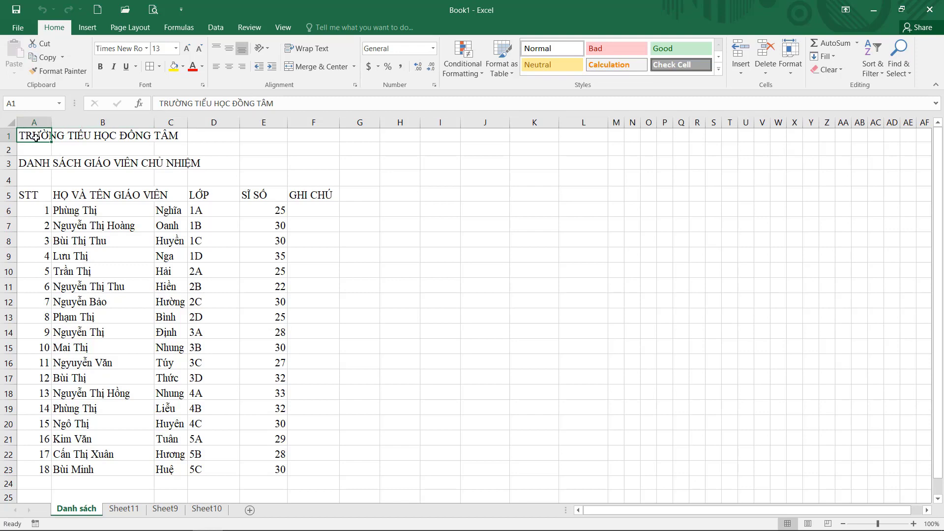
{"action": "left_click", "coordinate": [67, 136]}
{"action": "left_click", "coordinate": [177, 136]}
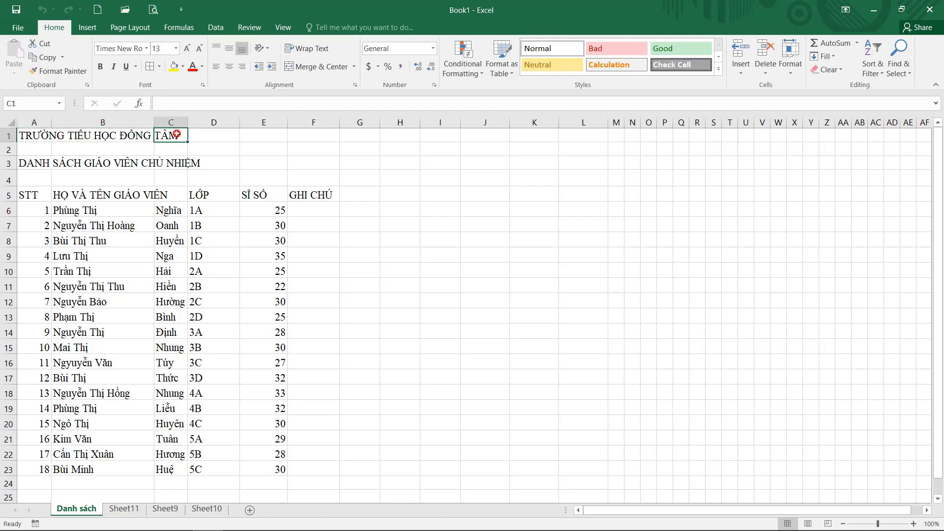
{"action": "left_click", "coordinate": [114, 136]}
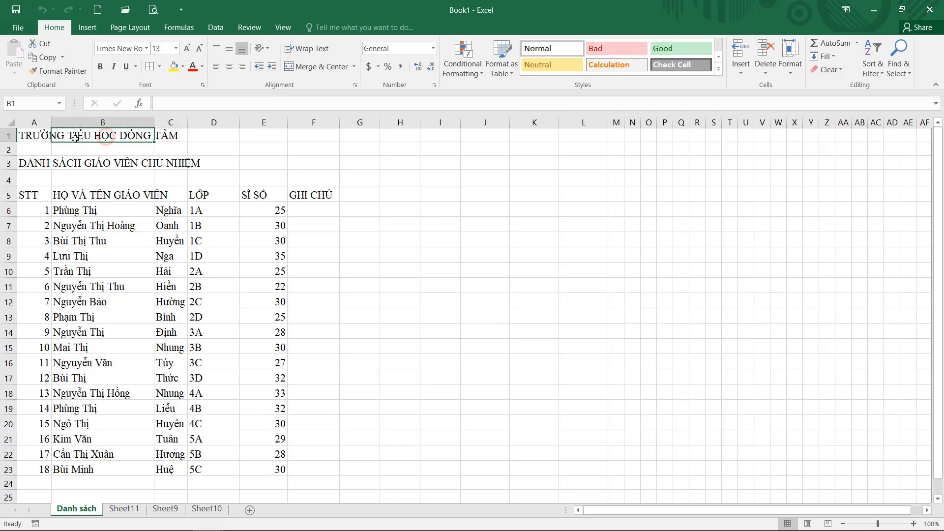
{"action": "left_click", "coordinate": [36, 137]}
{"action": "left_click_drag", "start_coordinate": [30, 137], "coordinate": [167, 135]}
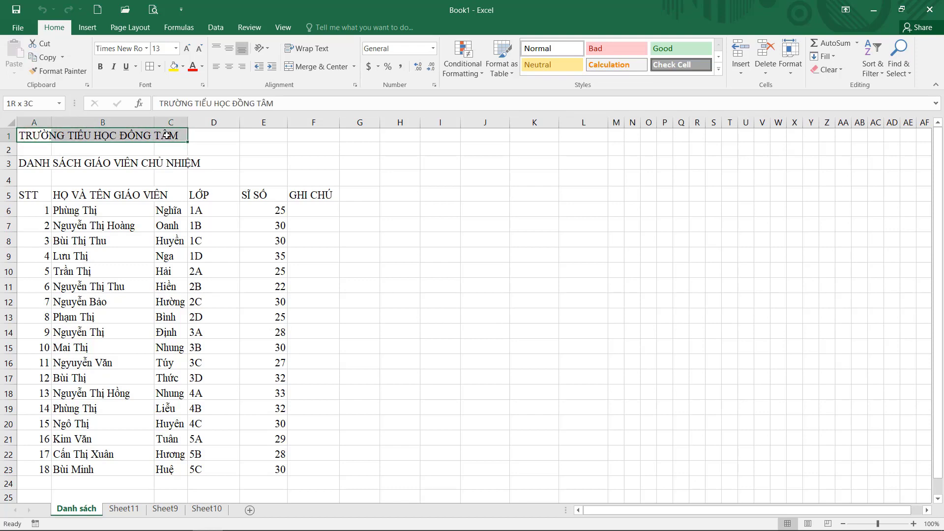
{"action": "left_click", "coordinate": [312, 68]}
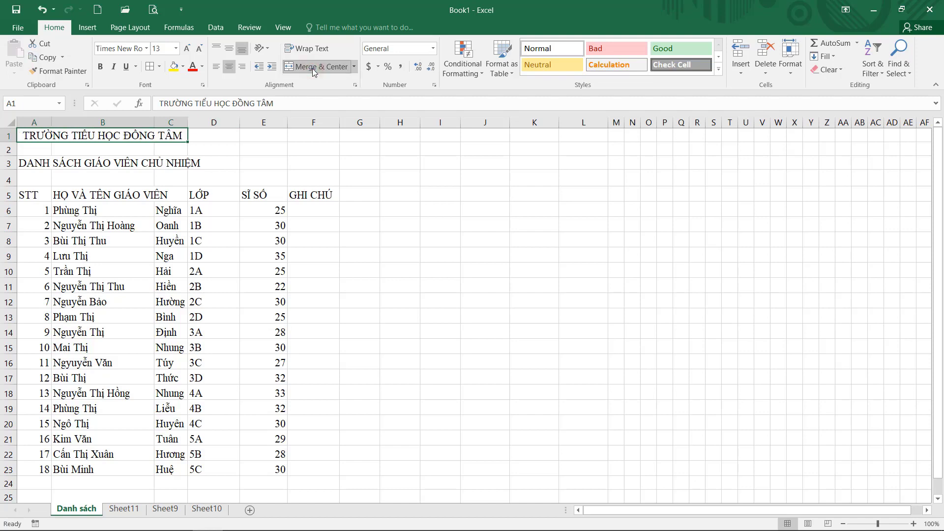
Merge and centre the DANH SÁCH GIÁO VIÊN CHỦ NHIỆM title across A3:F3
{"action": "left_click", "coordinate": [30, 164]}
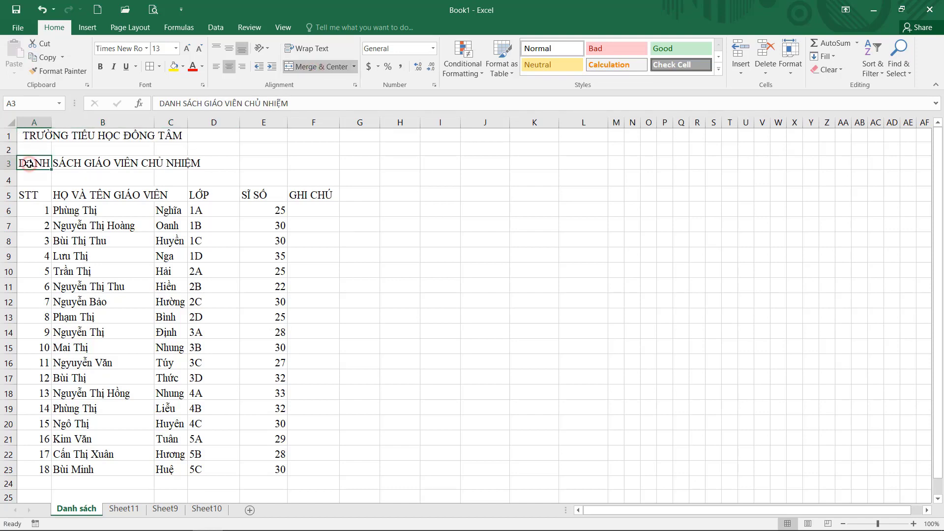
{"action": "left_click_drag", "start_coordinate": [29, 164], "coordinate": [314, 162]}
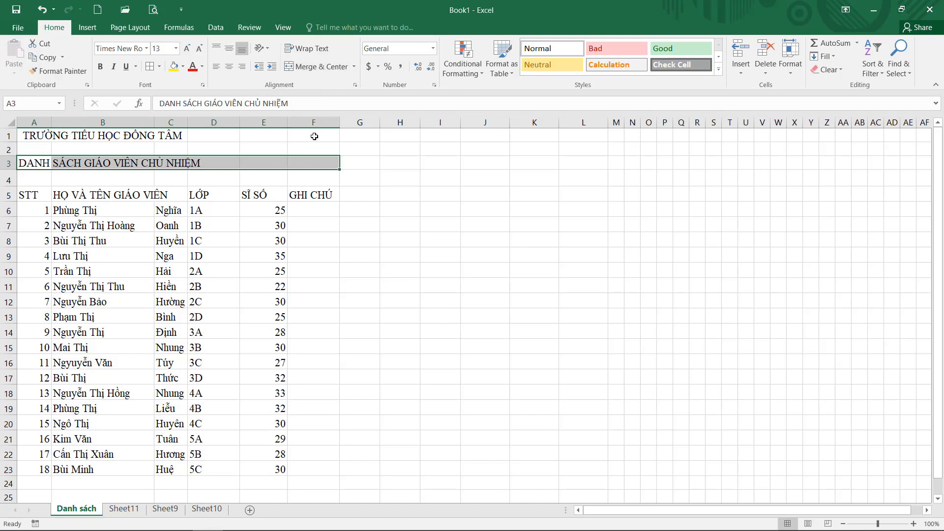
{"action": "left_click", "coordinate": [322, 69]}
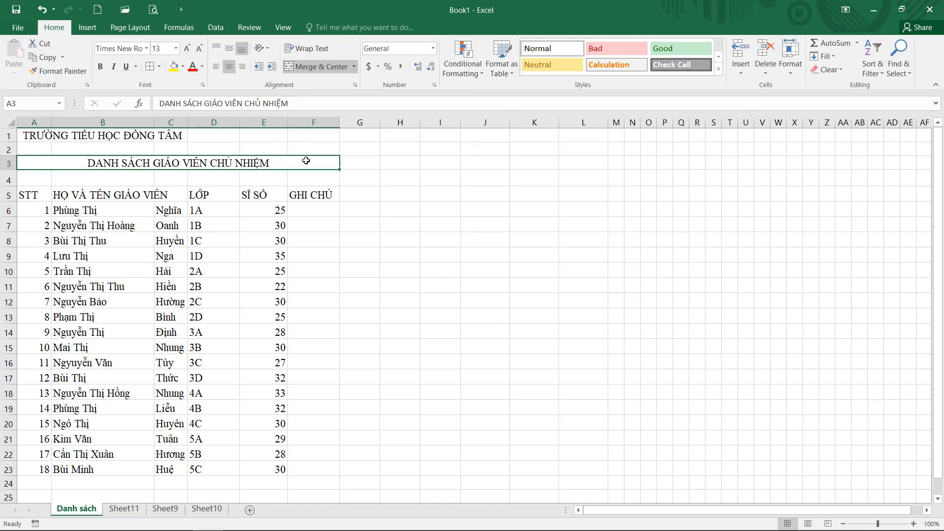
{"action": "left_click", "coordinate": [310, 194]}
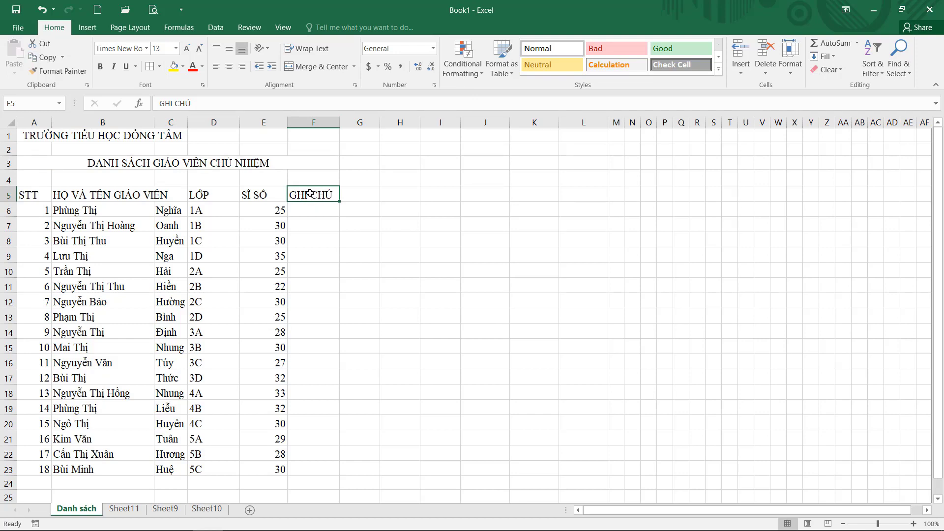
Narrow column F to 4.44, then widen it slightly around the GHI CHÚ header
{"action": "left_click_drag", "start_coordinate": [338, 129], "coordinate": [311, 131]}
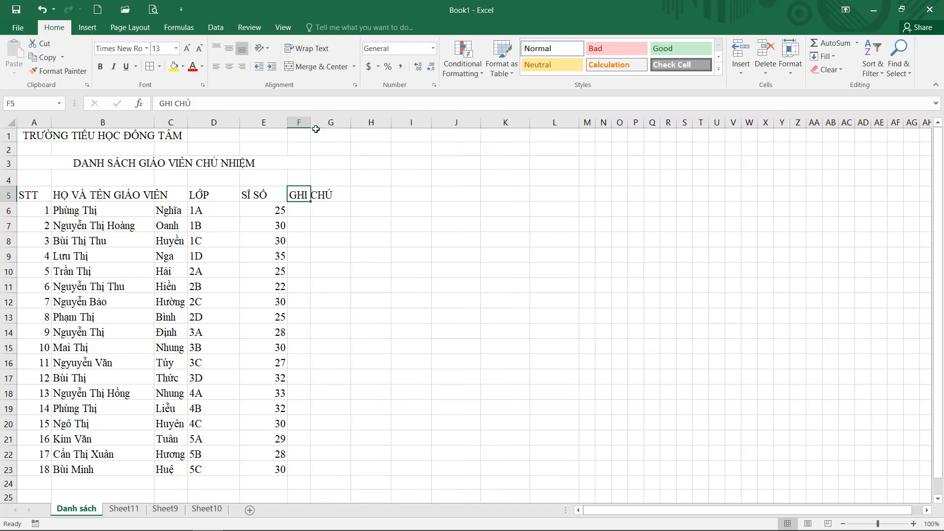
{"action": "left_click", "coordinate": [324, 193]}
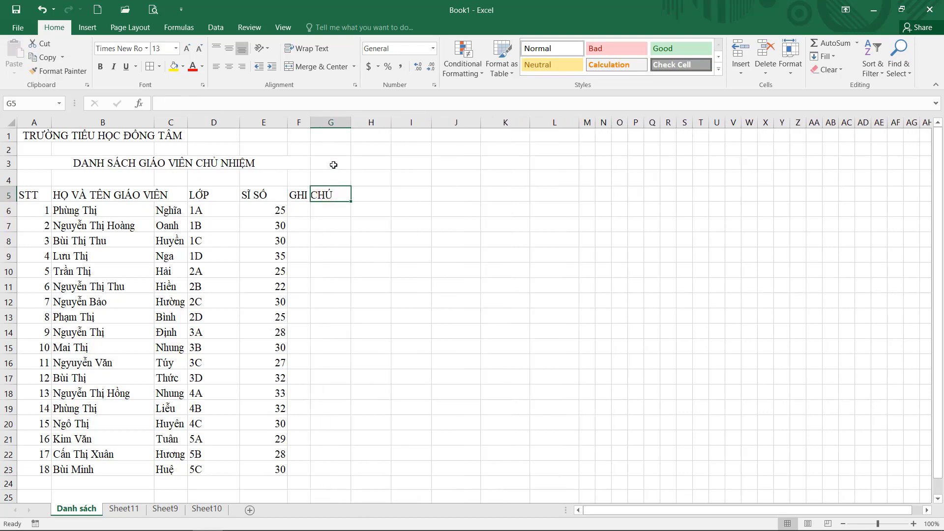
{"action": "left_click", "coordinate": [298, 196]}
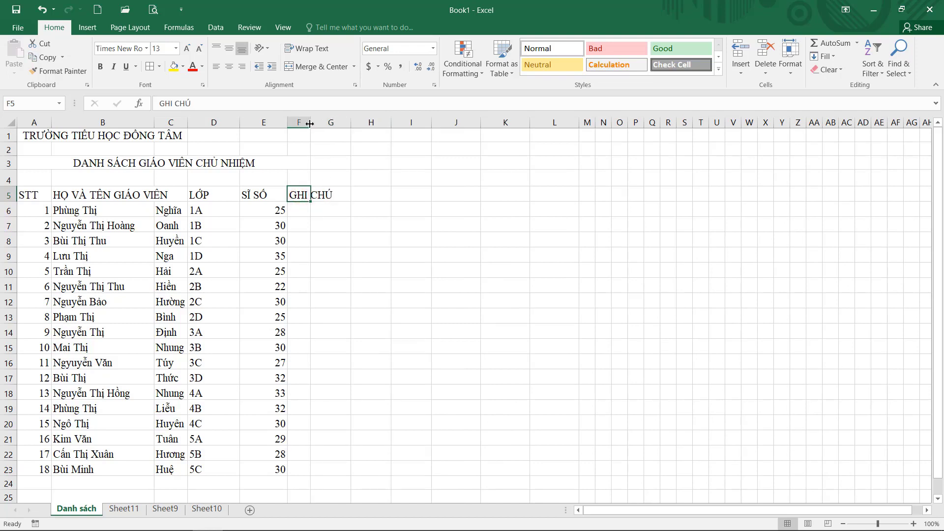
{"action": "mouse_move", "coordinate": [311, 127]}
{"action": "left_mouse_down"}
{"action": "mouse_move", "coordinate": [341, 130]}
{"action": "mouse_move", "coordinate": [313, 130]}
{"action": "left_mouse_up"}
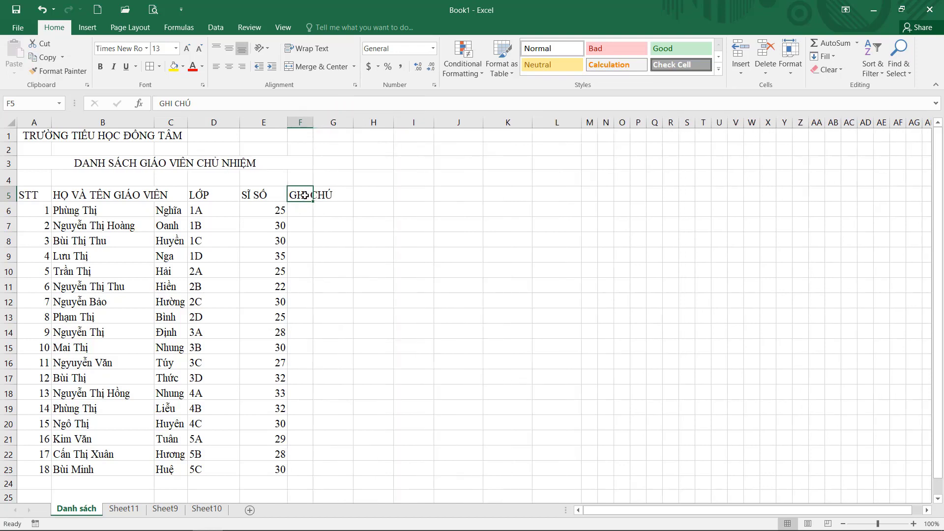
{"action": "left_click", "coordinate": [301, 195]}
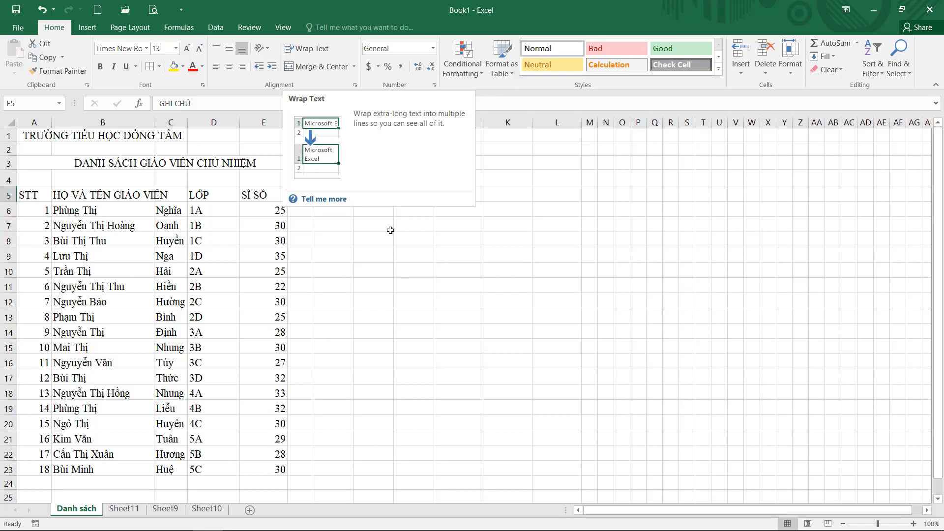
Try wrapping GHI CHÚ in F5 with a taller row 5, undo it, and widen column F to 11.00
{"action": "left_click", "coordinate": [298, 49]}
{"action": "left_click", "coordinate": [338, 208]}
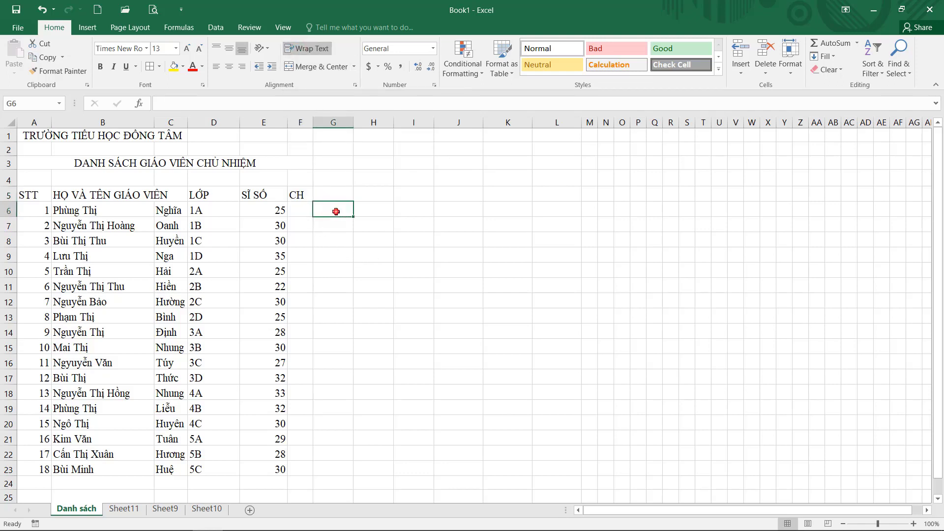
{"action": "left_click_drag", "start_coordinate": [316, 119], "coordinate": [324, 118]}
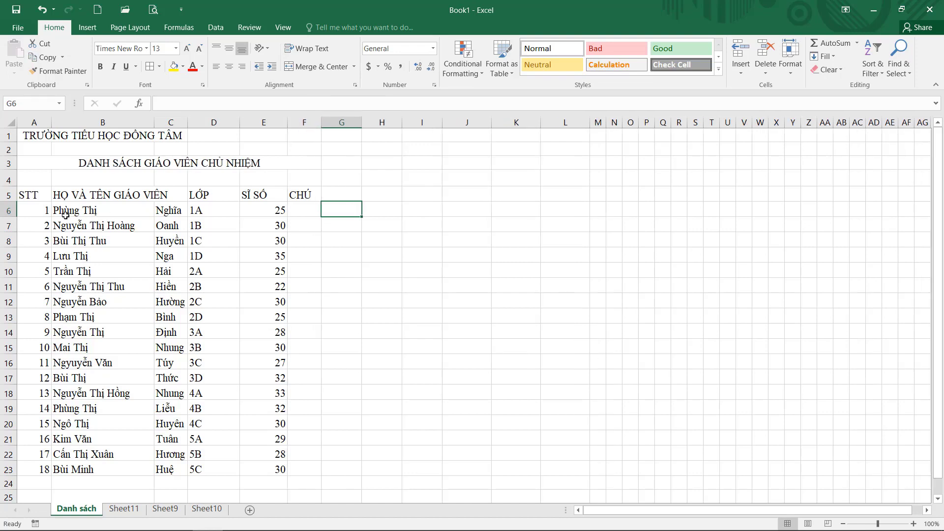
{"action": "left_click_drag", "start_coordinate": [11, 200], "coordinate": [11, 214]}
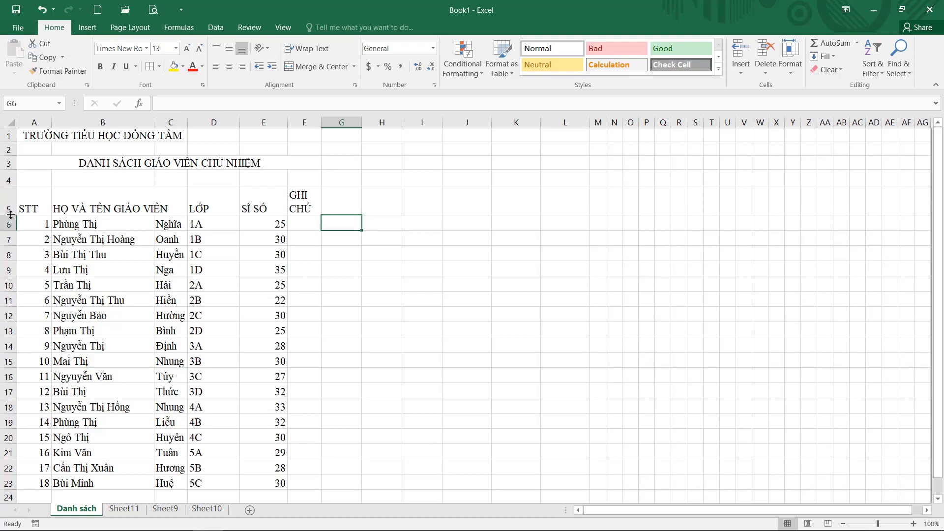
{"action": "left_click", "coordinate": [295, 198]}
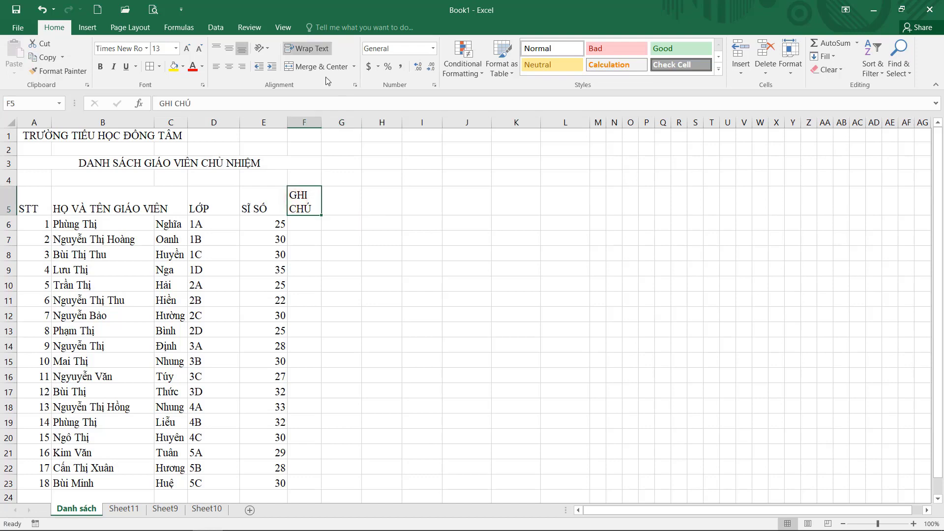
{"action": "left_click", "coordinate": [311, 49]}
{"action": "key", "text": "ctrl+z"}
{"action": "key", "text": "ctrl+z"}
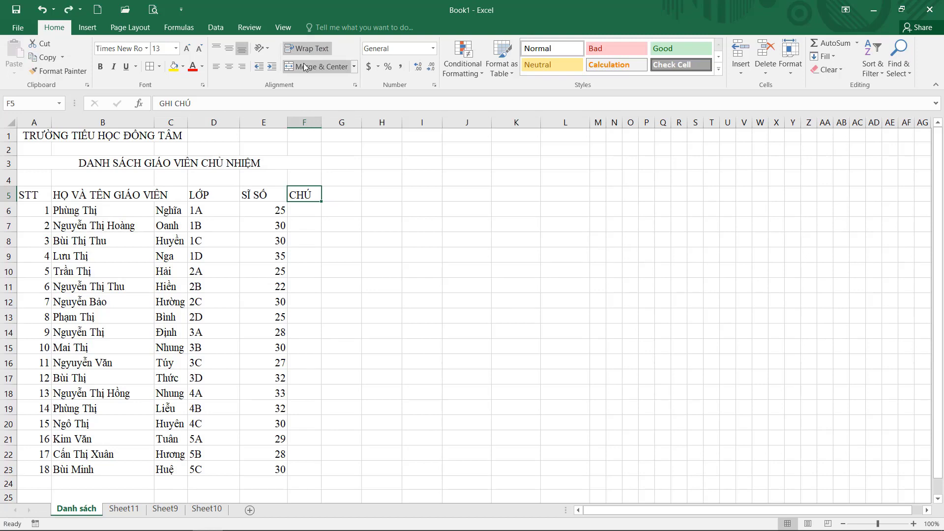
{"action": "left_click", "coordinate": [384, 256]}
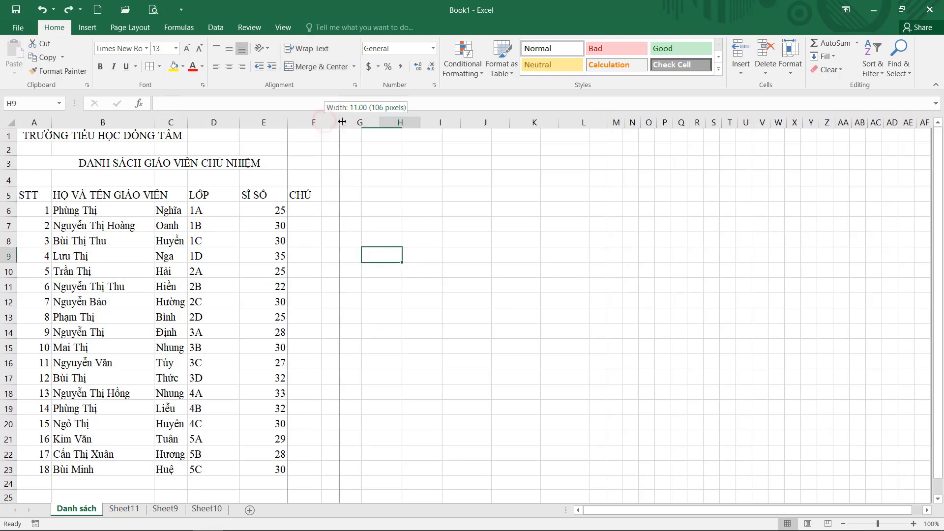
{"action": "left_click_drag", "start_coordinate": [321, 123], "coordinate": [347, 122]}
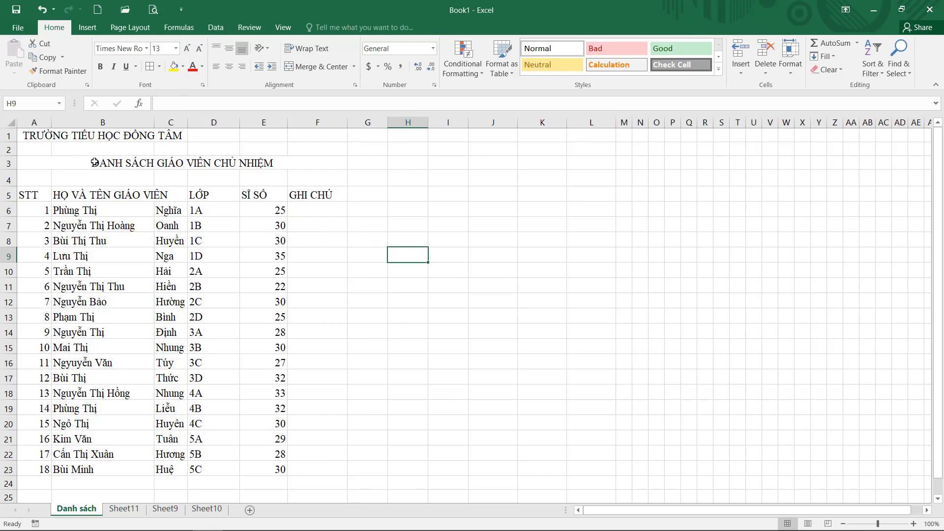
Make the list title in row 3 and the school name in row 1 bold
{"action": "left_click_drag", "start_coordinate": [94, 162], "coordinate": [319, 162]}
{"action": "left_click", "coordinate": [320, 67]}
{"action": "left_click", "coordinate": [101, 66]}
{"action": "left_click", "coordinate": [72, 138]}
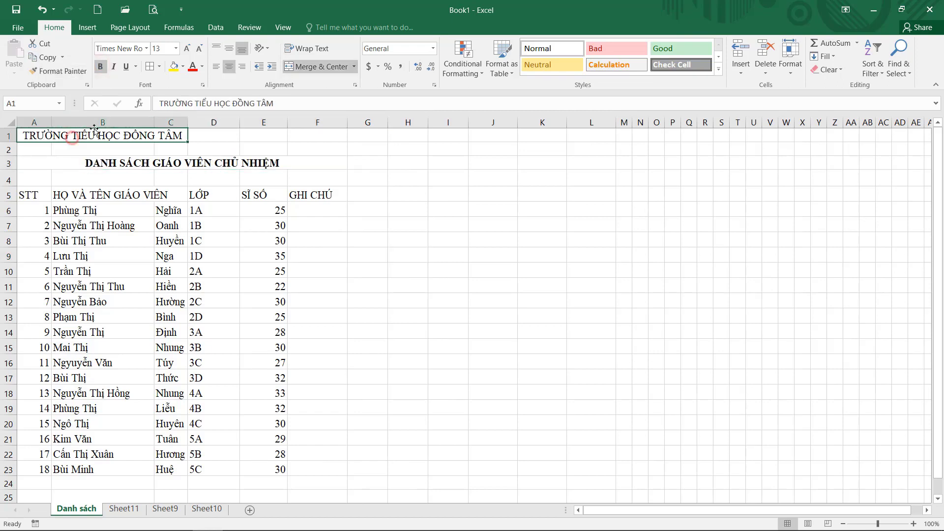
{"action": "left_click", "coordinate": [100, 66]}
{"action": "left_click", "coordinate": [364, 164]}
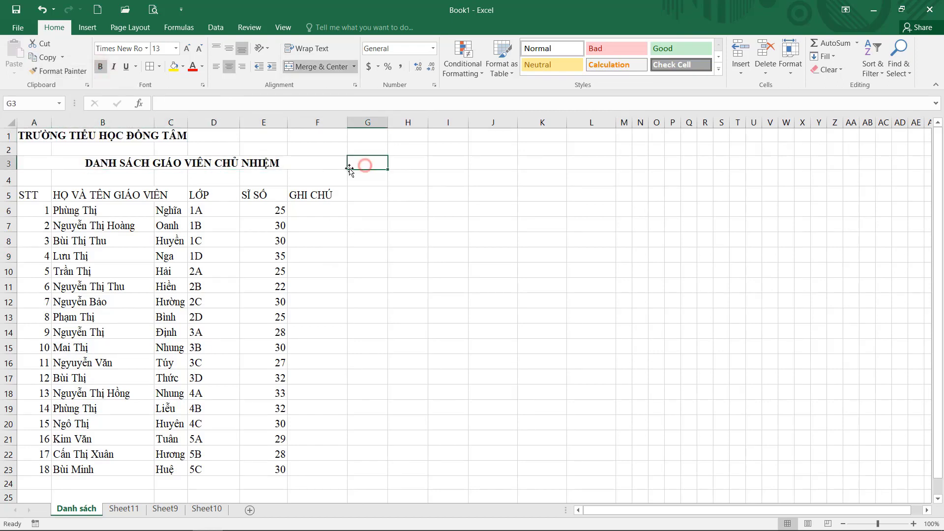
Clear the STT numbers 1–18 from A6:A23
{"action": "left_click", "coordinate": [35, 193]}
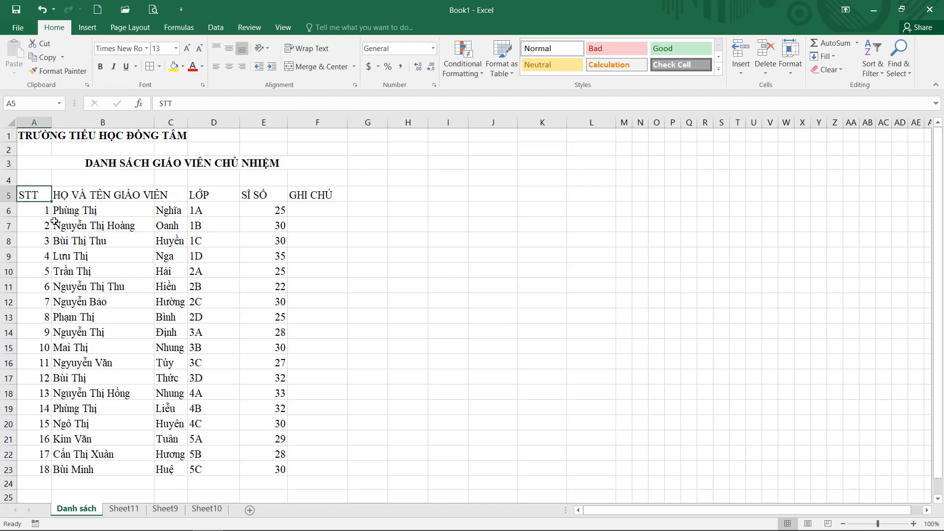
{"action": "left_click_drag", "start_coordinate": [38, 212], "coordinate": [46, 471]}
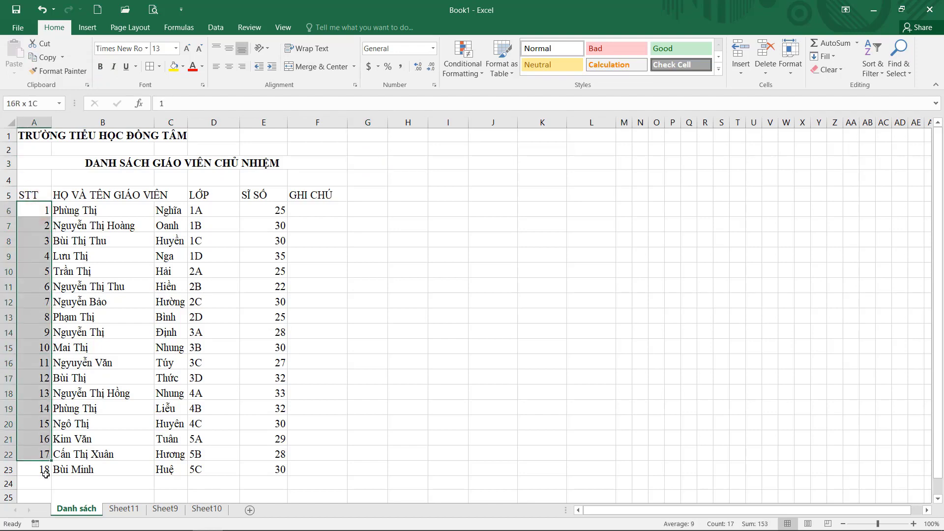
{"action": "key", "text": "Delete"}
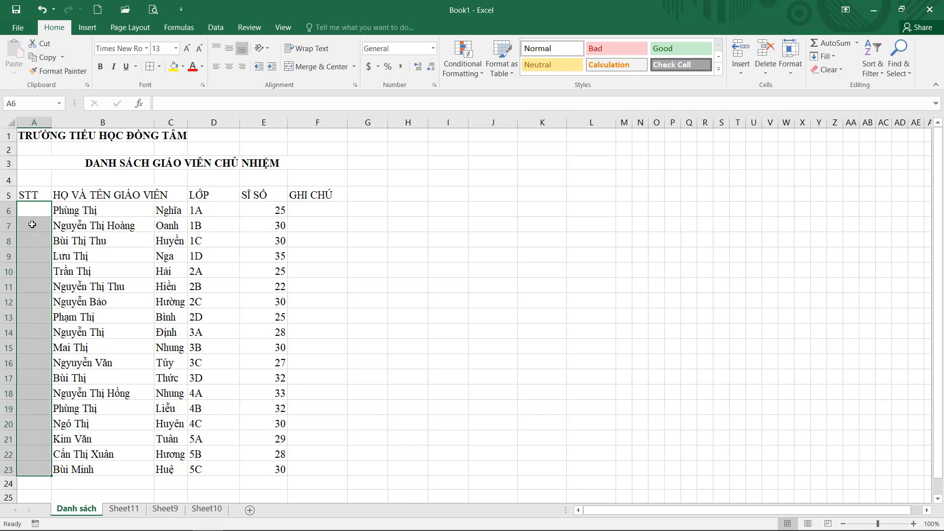
{"action": "left_click", "coordinate": [32, 210]}
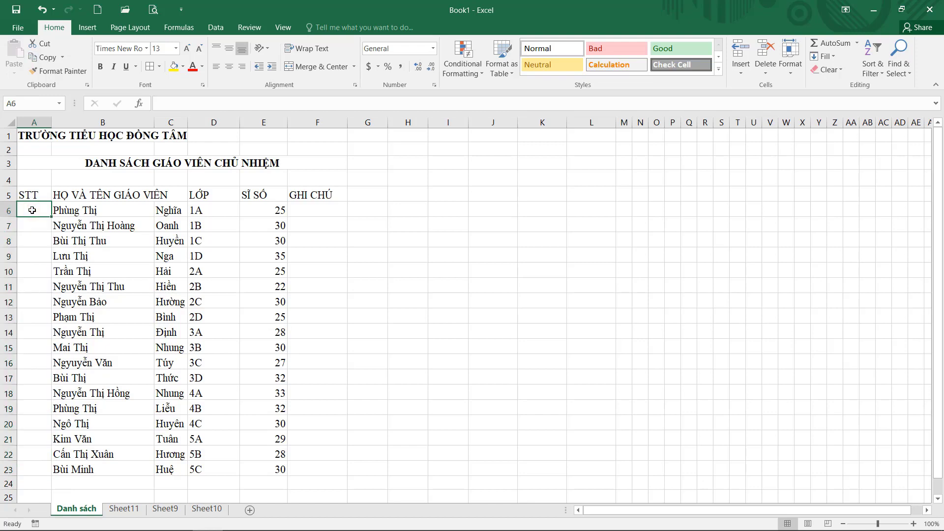
{"action": "type", "text": "1"}
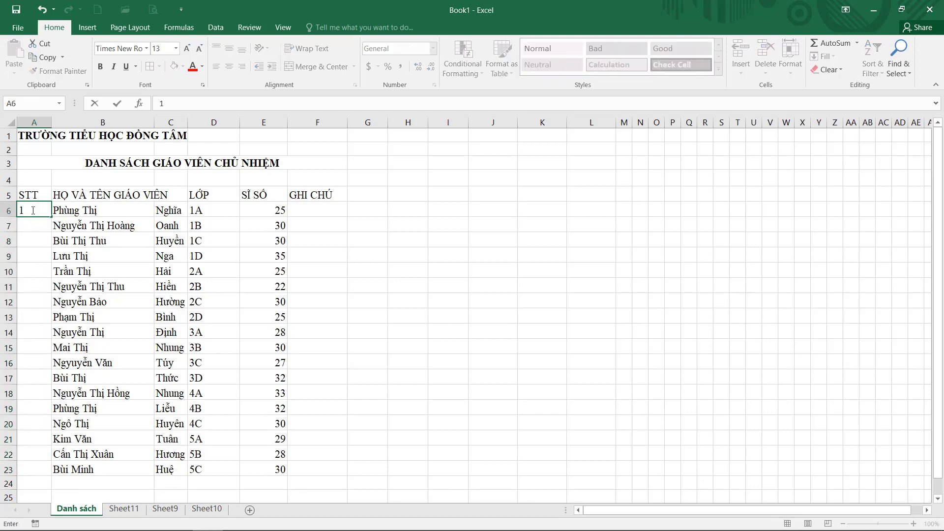
{"action": "left_click", "coordinate": [32, 211]}
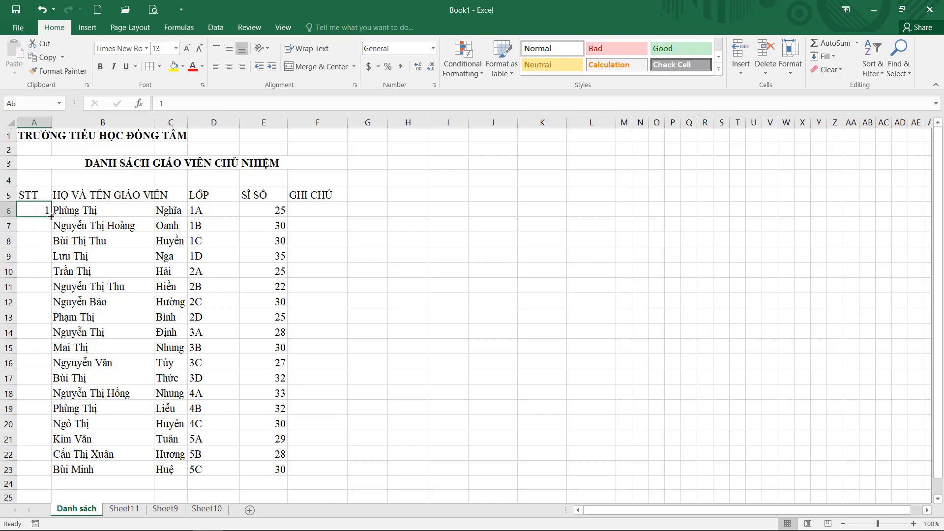
{"action": "left_click_drag", "start_coordinate": [50, 216], "coordinate": [46, 469]}
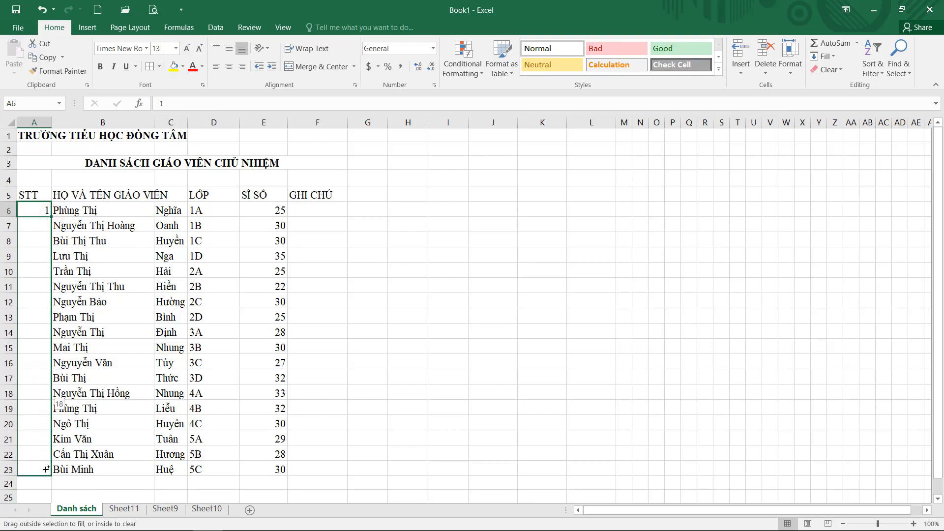
{"action": "left_click_drag", "start_coordinate": [46, 469], "coordinate": [46, 469]}
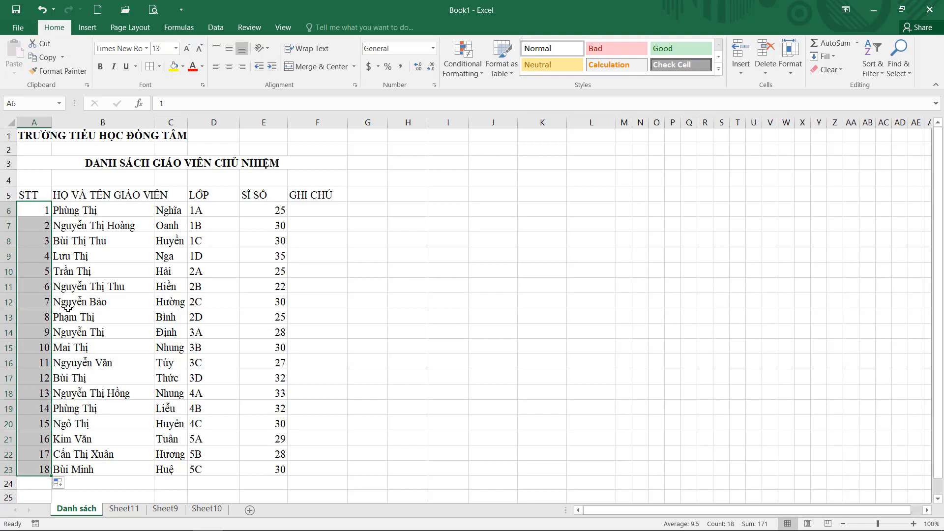
{"action": "key", "text": "Delete"}
{"action": "left_click", "coordinate": [30, 208]}
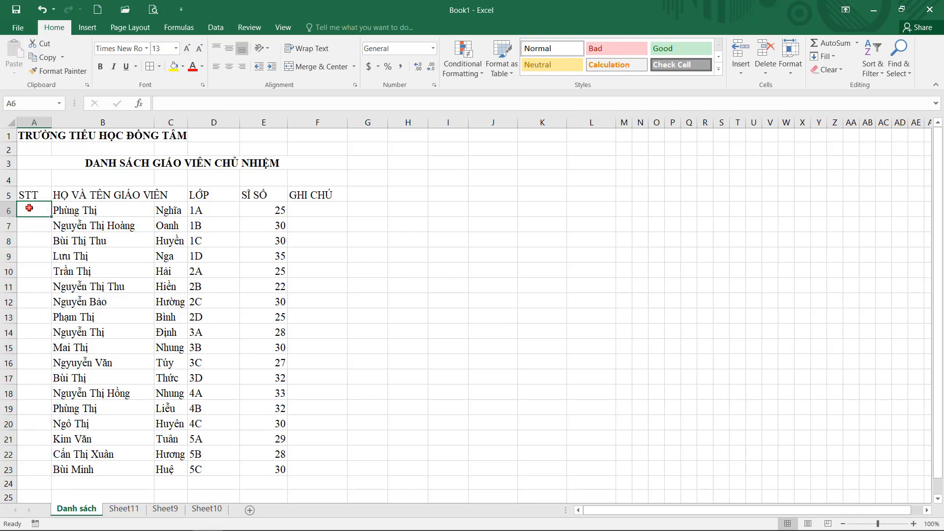
{"action": "type", "text": "1"}
{"action": "key", "text": "Return"}
{"action": "left_click", "coordinate": [40, 211]}
{"action": "mouse_move", "coordinate": [51, 217]}
{"action": "left_mouse_down"}
{"action": "mouse_move", "coordinate": [47, 279]}
{"action": "mouse_move", "coordinate": [46, 256]}
{"action": "left_mouse_up"}
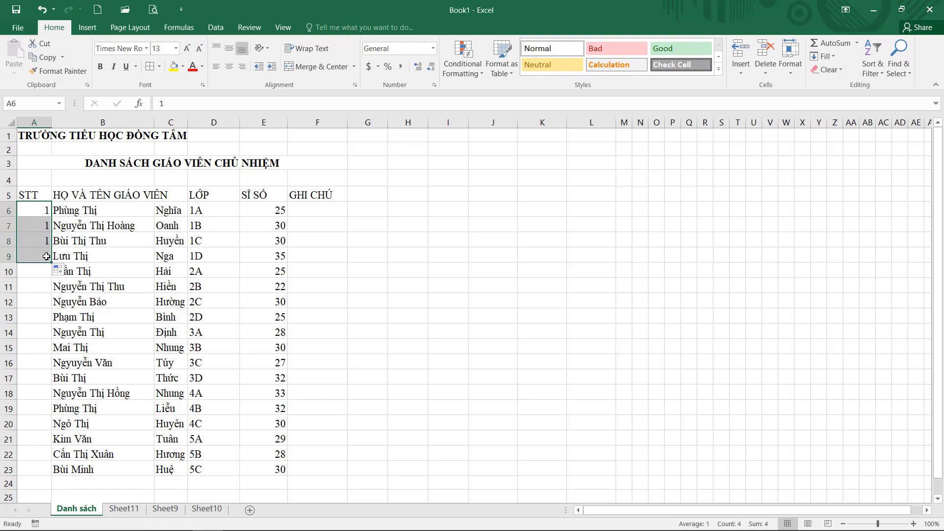
{"action": "key", "text": "ctrl+z"}
{"action": "left_click", "coordinate": [43, 226]}
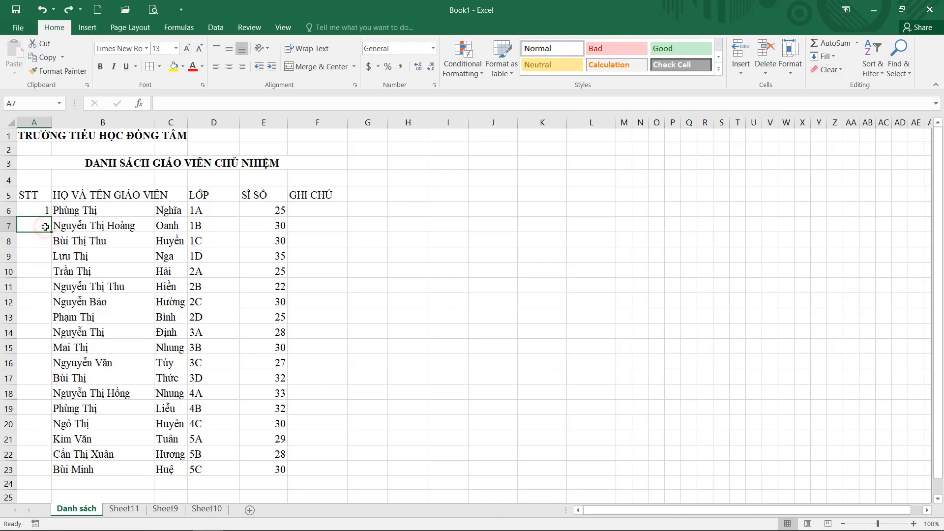
{"action": "type", "text": "2"}
{"action": "left_click", "coordinate": [101, 225]}
{"action": "left_click_drag", "start_coordinate": [42, 211], "coordinate": [43, 471]}
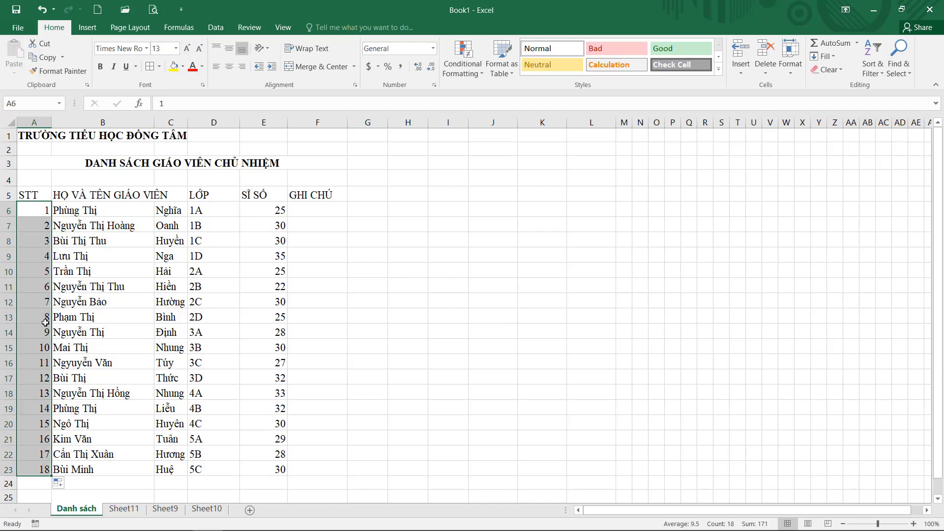
Enter 3 in A7 and fill a 1, 3 odd-number series down the STT column
{"action": "key", "text": "Delete"}
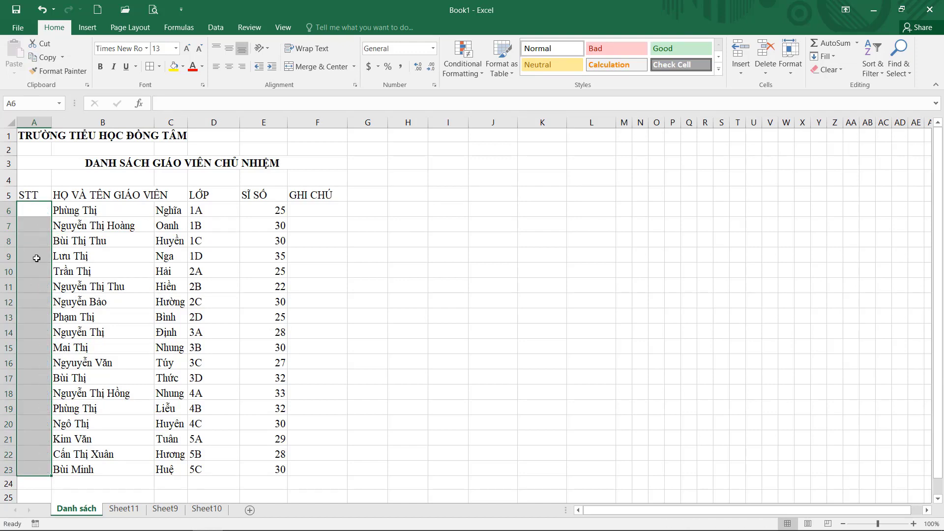
{"action": "left_click", "coordinate": [48, 206]}
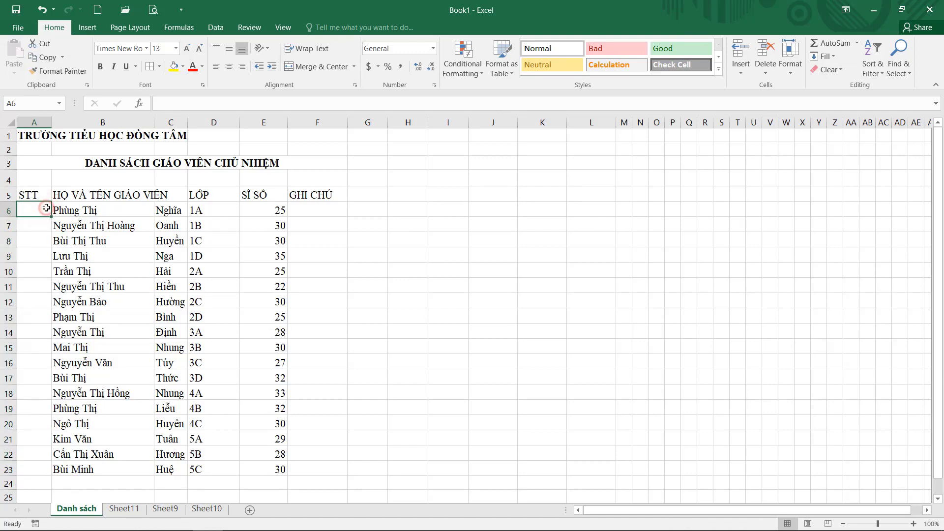
{"action": "key", "text": "Down"}
{"action": "type", "text": "2"}
{"action": "key", "text": "BackSpace"}
{"action": "type", "text": "3"}
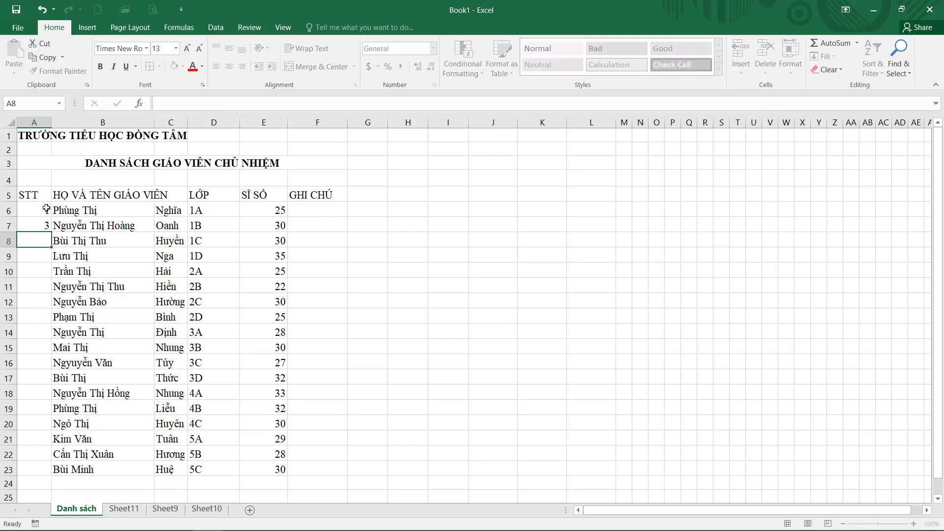
{"action": "left_click_drag", "start_coordinate": [46, 209], "coordinate": [56, 467]}
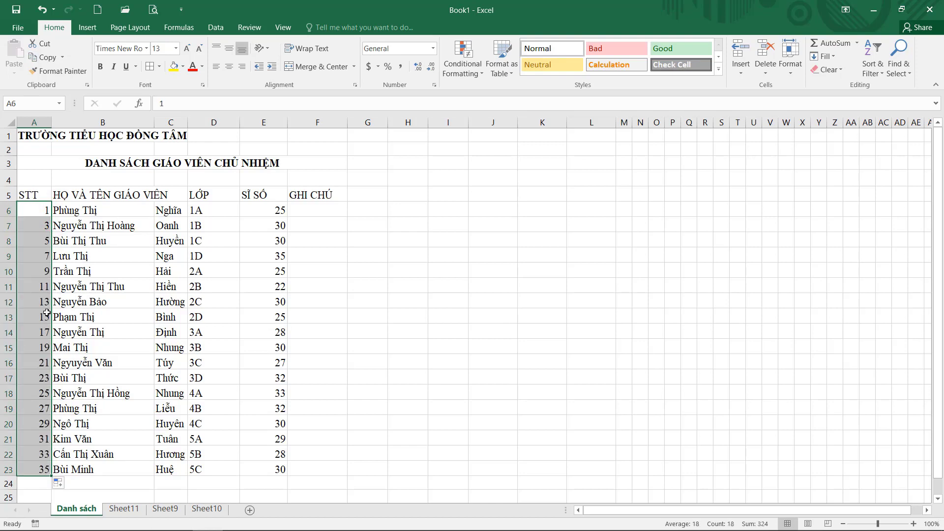
Replace the odd series with 1 and 2 in A6:A7, extended down to A23
{"action": "key", "text": "Delete"}
{"action": "left_click", "coordinate": [36, 204]}
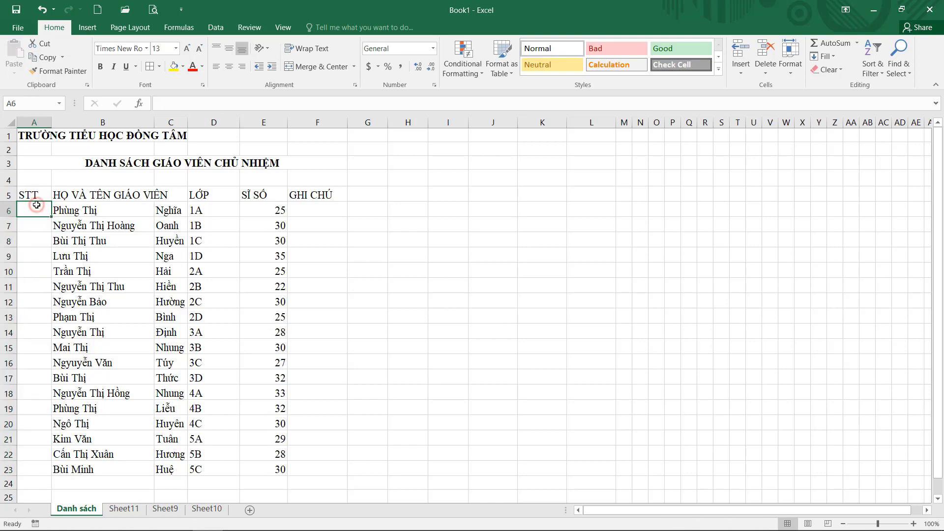
{"action": "type", "text": "1"}
{"action": "key", "text": "Return"}
{"action": "type", "text": "2"}
{"action": "left_click", "coordinate": [39, 207]}
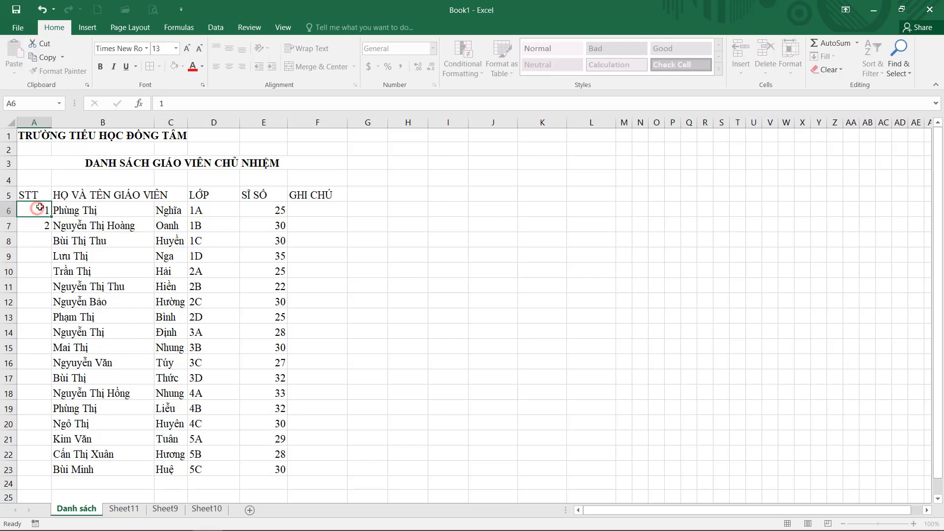
{"action": "left_click_drag", "start_coordinate": [39, 207], "coordinate": [51, 476]}
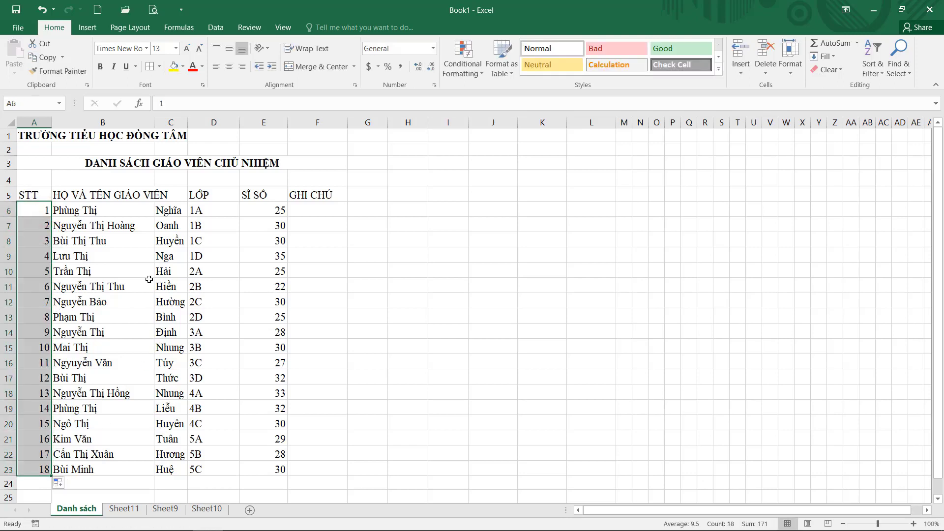
{"action": "left_click_drag", "start_coordinate": [39, 196], "coordinate": [30, 467]}
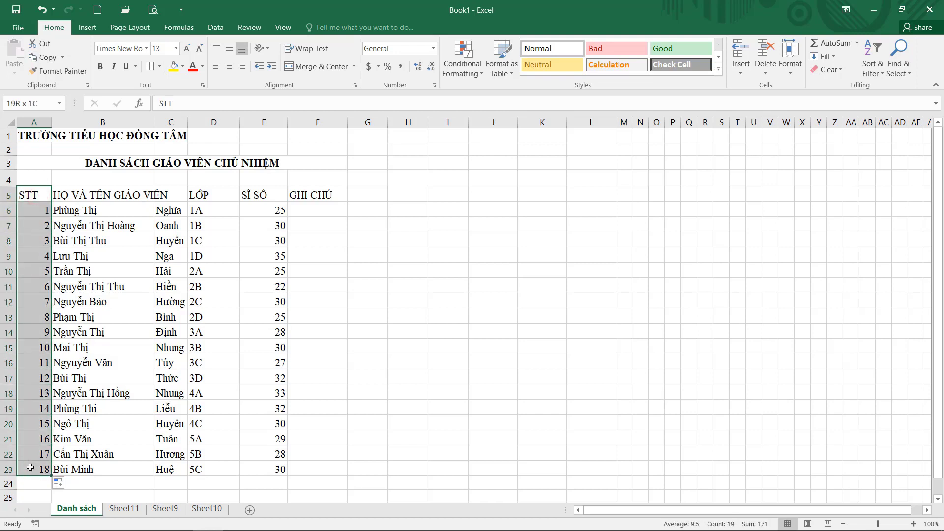
Center the STT column, widen column C slightly, and center the LỚP, SĨ SỐ and GHI CHÚ columns
{"action": "left_click", "coordinate": [229, 67]}
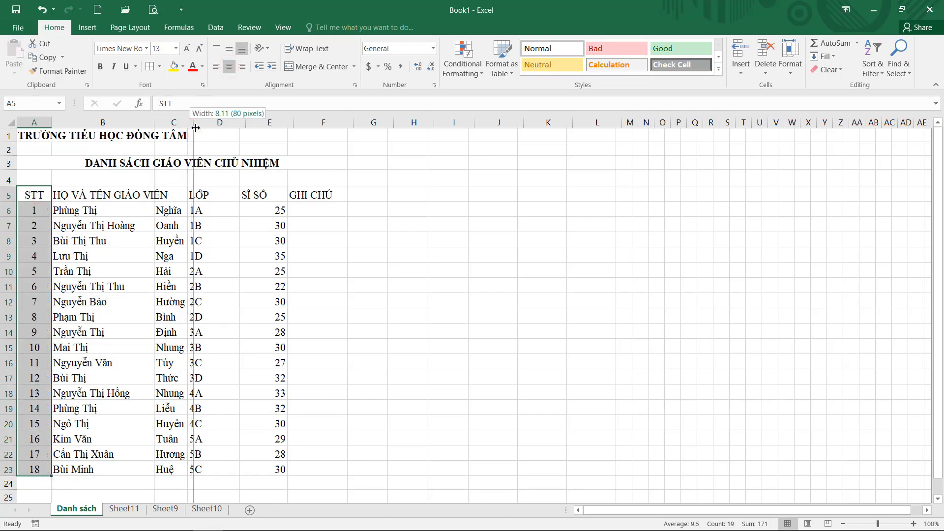
{"action": "mouse_move", "coordinate": [189, 126]}
{"action": "left_mouse_down"}
{"action": "mouse_move", "coordinate": [327, 122]}
{"action": "mouse_move", "coordinate": [301, 121]}
{"action": "left_mouse_up"}
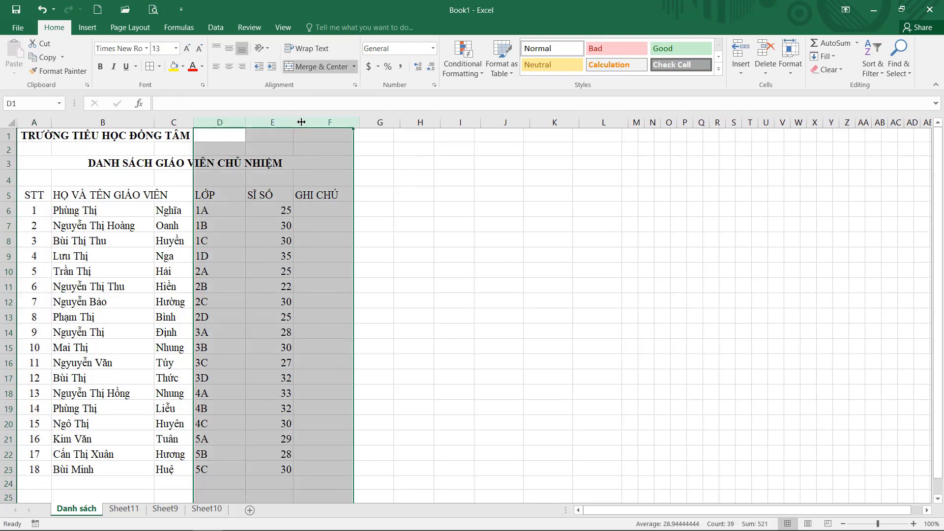
{"action": "left_click", "coordinate": [228, 67]}
Look at the text rotation options and close them without changes
{"action": "left_click", "coordinate": [410, 193]}
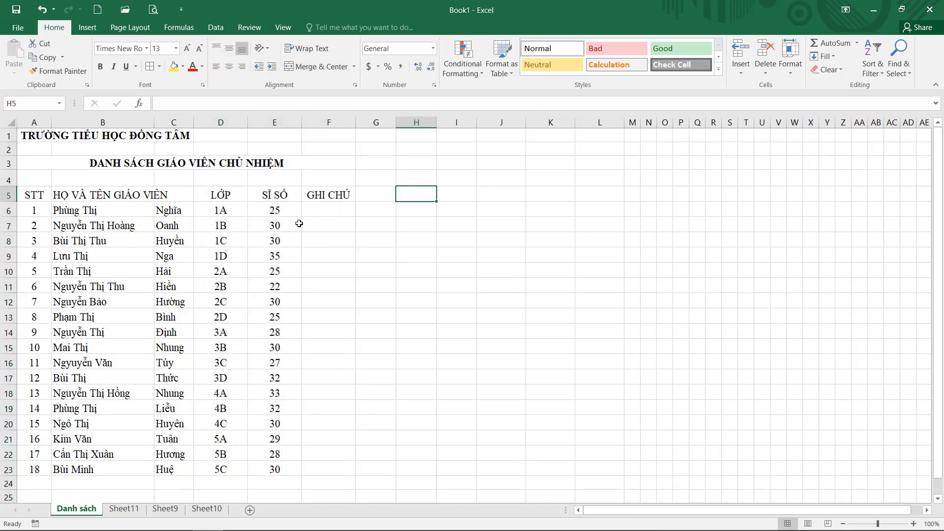
{"action": "left_click", "coordinate": [261, 51]}
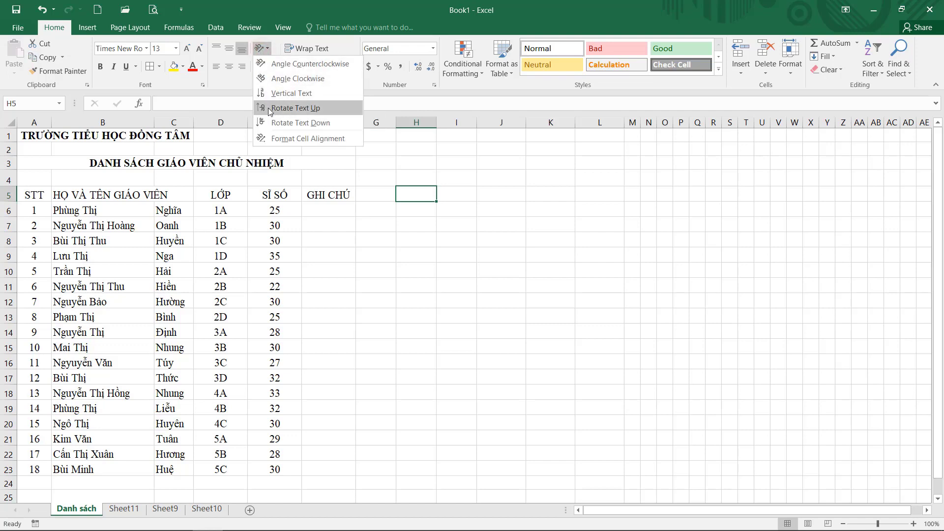
{"action": "left_click", "coordinate": [167, 225]}
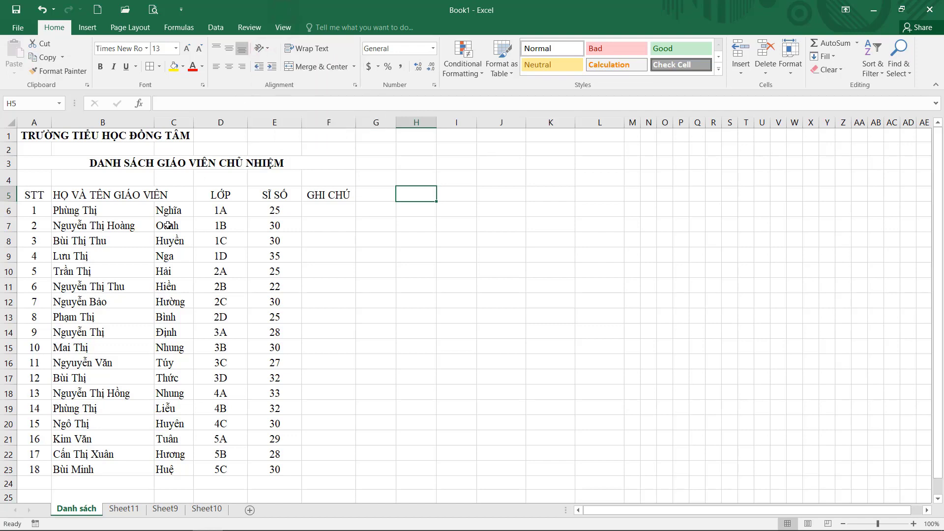
{"action": "left_click", "coordinate": [32, 197]}
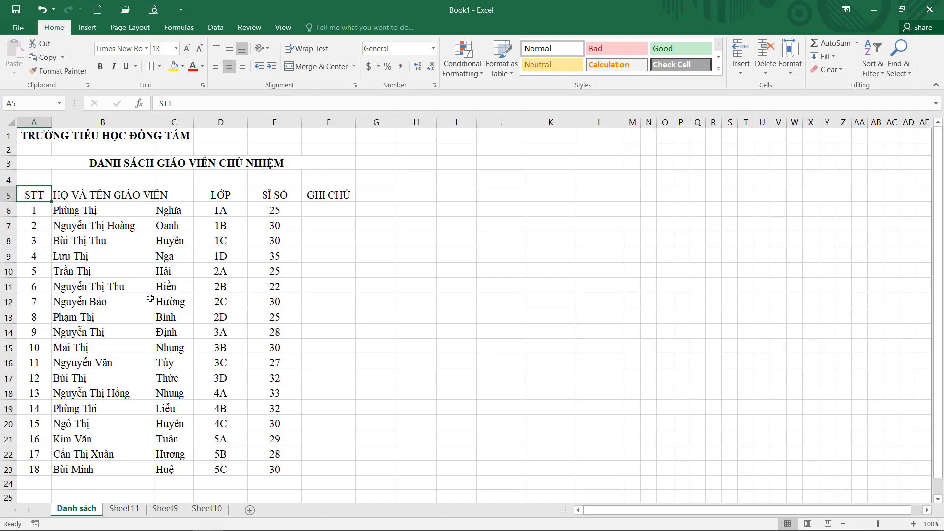
{"action": "left_click_drag", "start_coordinate": [32, 197], "coordinate": [311, 467]}
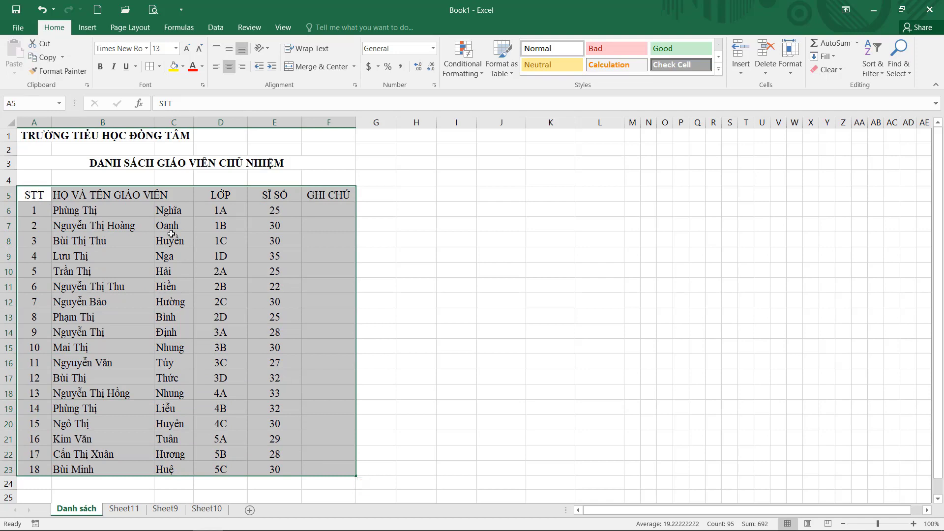
{"action": "left_click", "coordinate": [160, 71]}
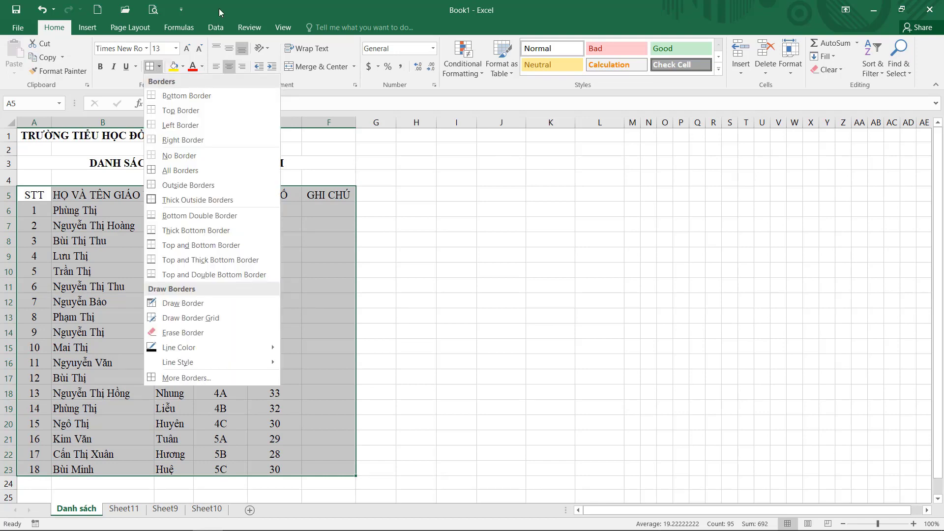
{"action": "left_click", "coordinate": [158, 171]}
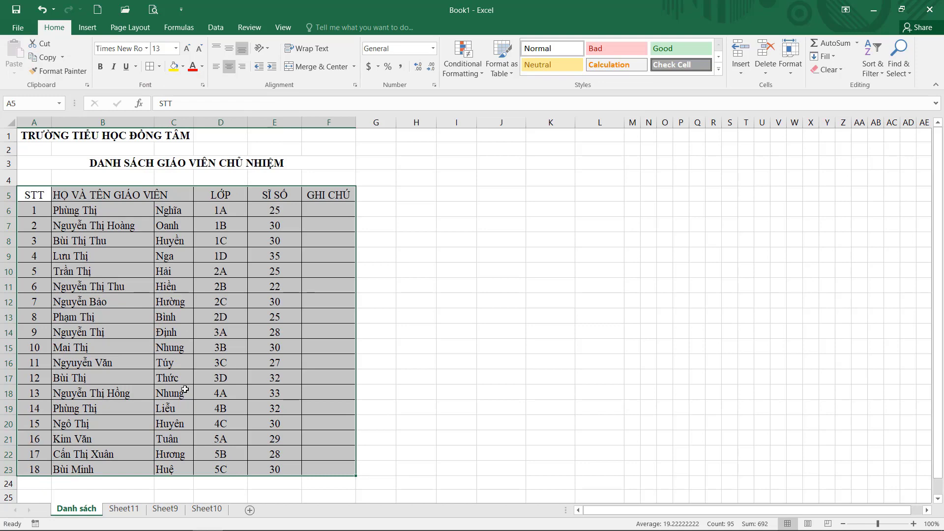
{"action": "left_click", "coordinate": [160, 67]}
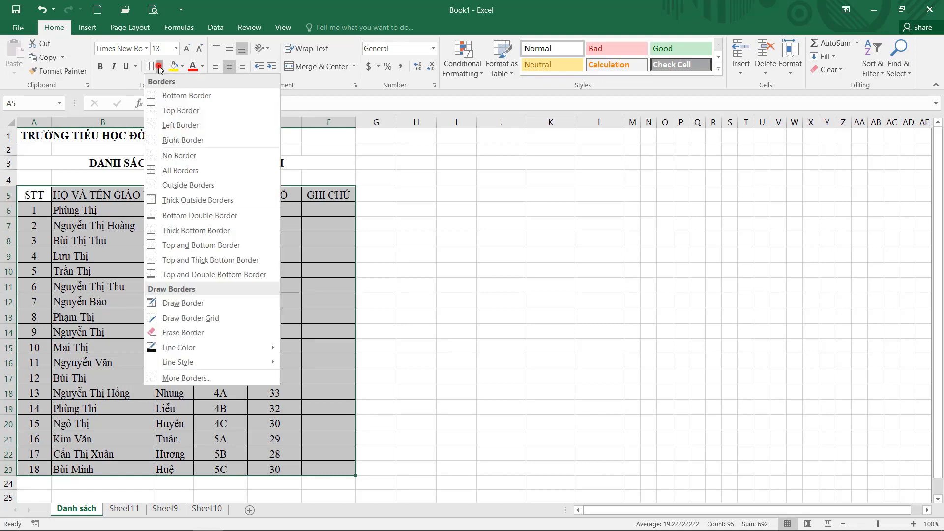
{"action": "left_click", "coordinate": [37, 11]}
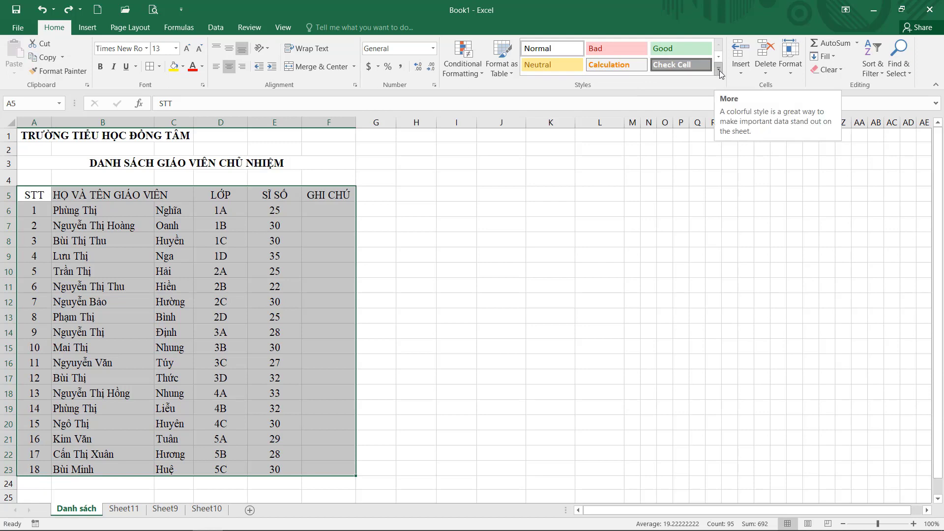
Format A5:F23 as a blue banded table with the first row as headers
{"action": "left_click", "coordinate": [509, 75]}
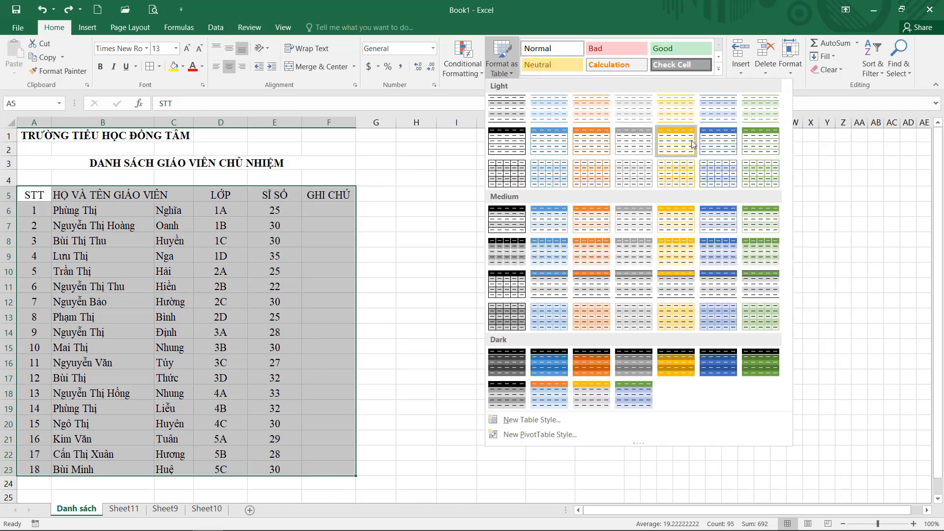
{"action": "left_click", "coordinate": [713, 223]}
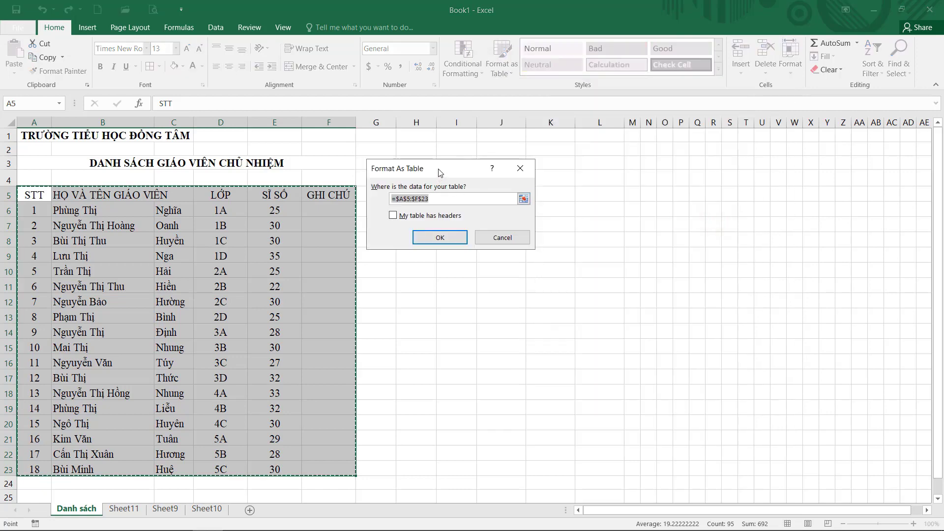
{"action": "left_click_drag", "start_coordinate": [439, 172], "coordinate": [476, 163]}
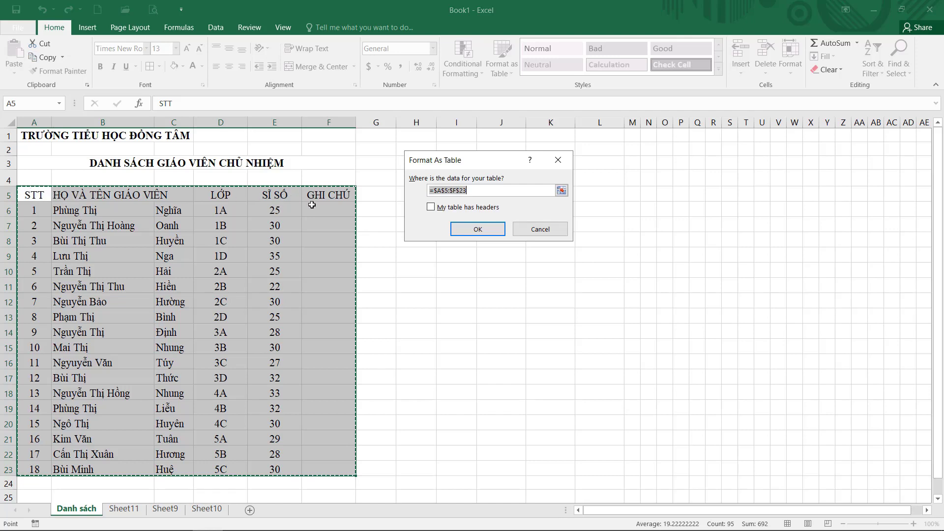
{"action": "left_click", "coordinate": [436, 209]}
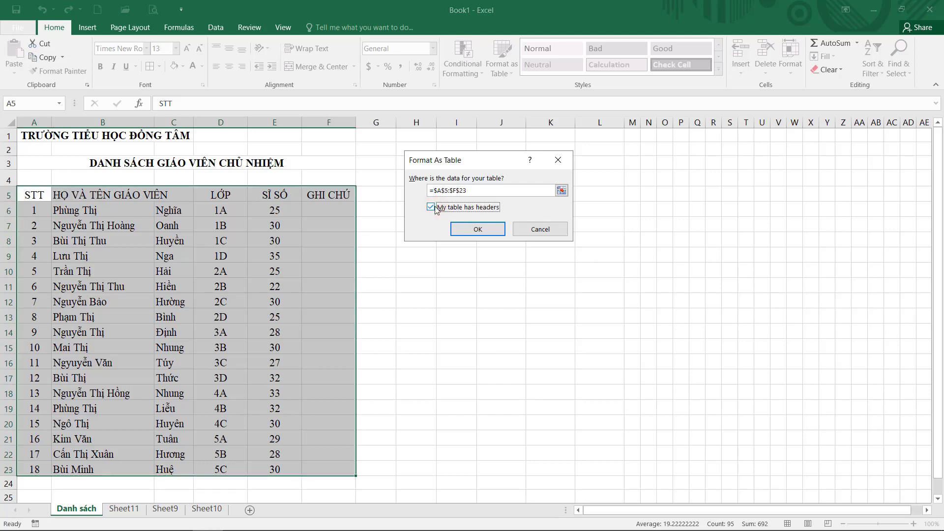
{"action": "left_click", "coordinate": [453, 226]}
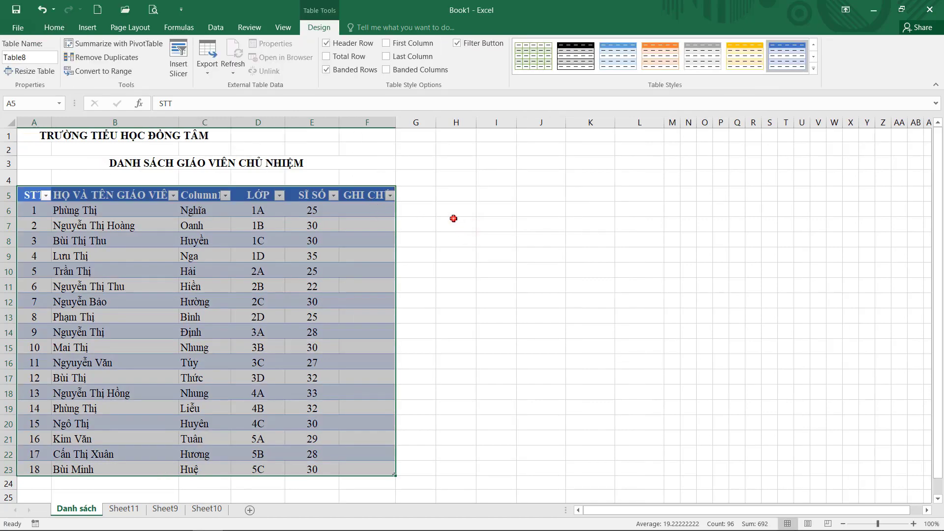
Filter the SĨ SỐ column to show only classes with 25 pupils
{"action": "left_click", "coordinate": [453, 220]}
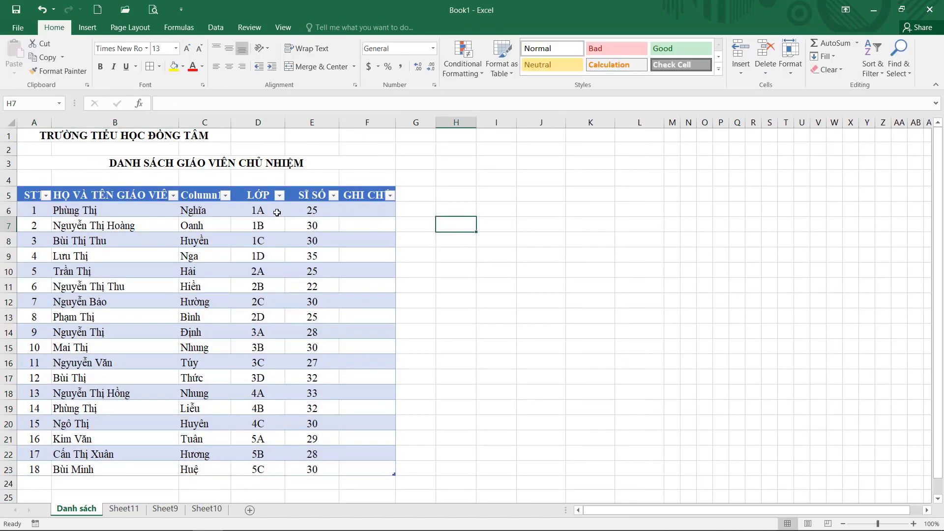
{"action": "left_click", "coordinate": [90, 196]}
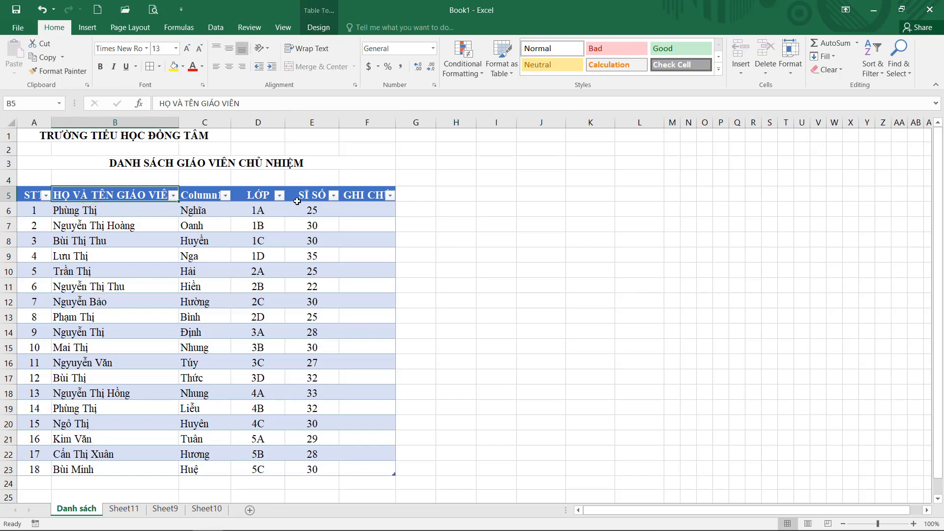
{"action": "left_click", "coordinate": [332, 195]}
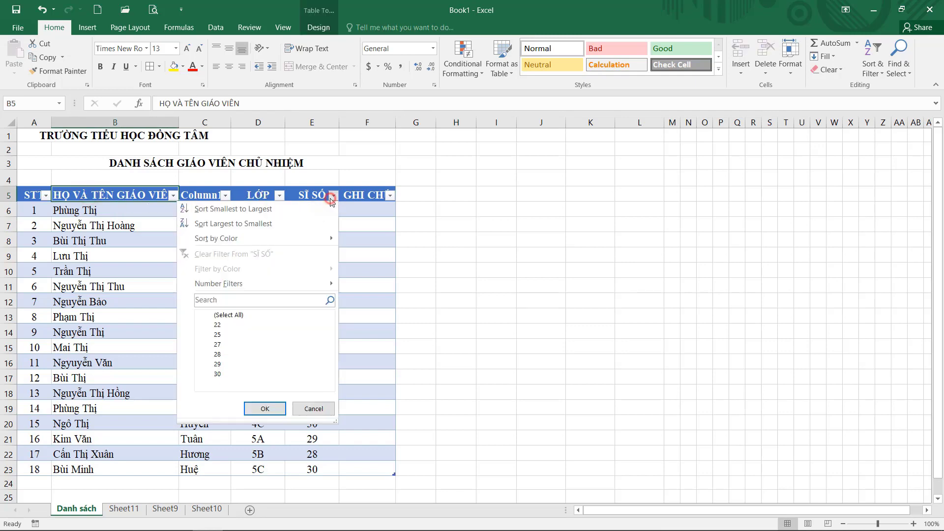
{"action": "left_click", "coordinate": [216, 315]}
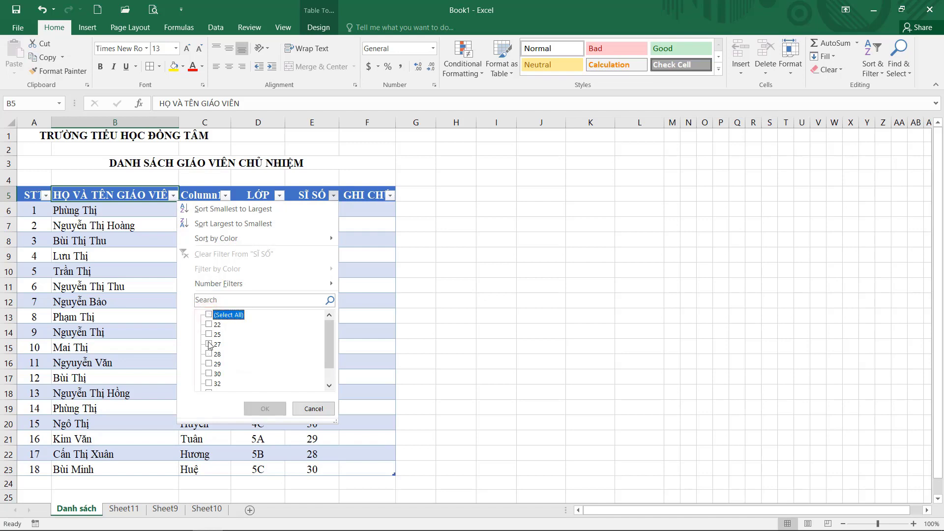
{"action": "left_click", "coordinate": [210, 335]}
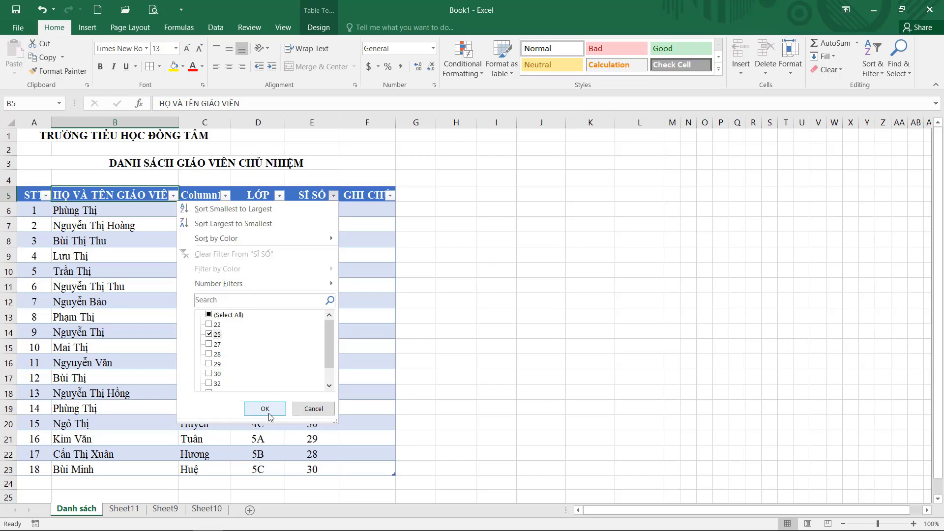
{"action": "left_click", "coordinate": [265, 408]}
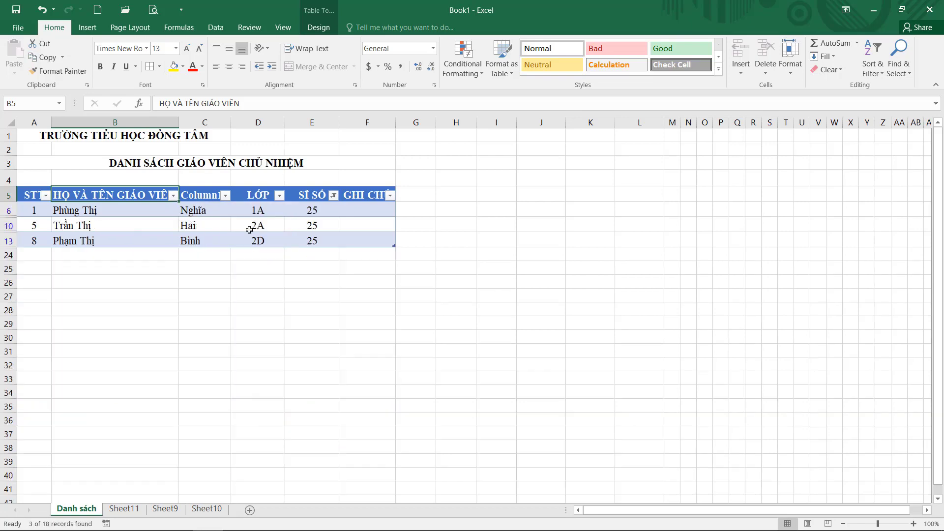
Clear the SĨ SỐ filter so all values show again
{"action": "left_click", "coordinate": [43, 9]}
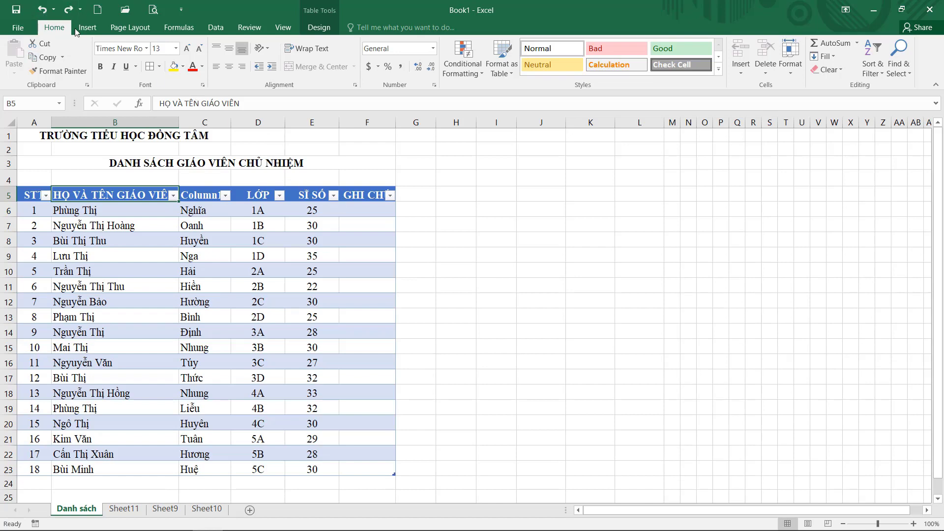
{"action": "left_click", "coordinate": [68, 9]}
{"action": "left_click", "coordinate": [333, 195]}
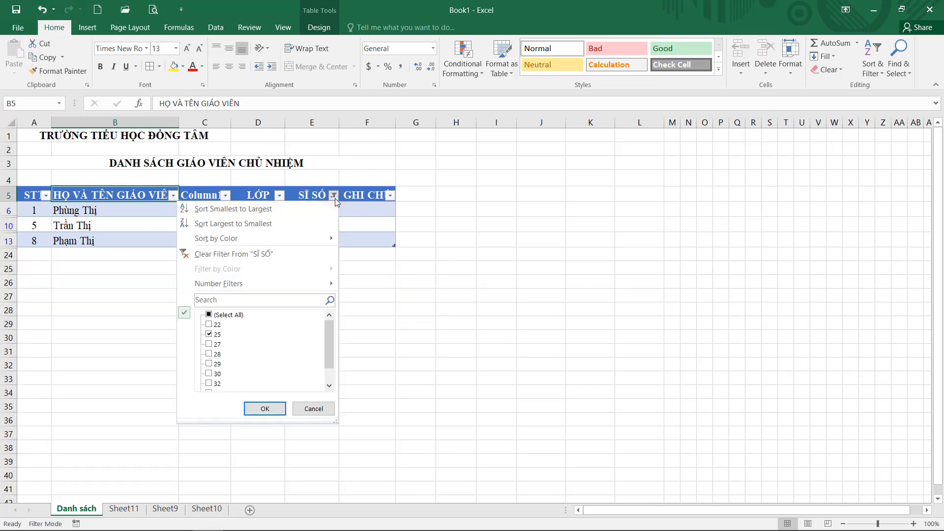
{"action": "left_click", "coordinate": [210, 315]}
{"action": "left_click", "coordinate": [264, 408]}
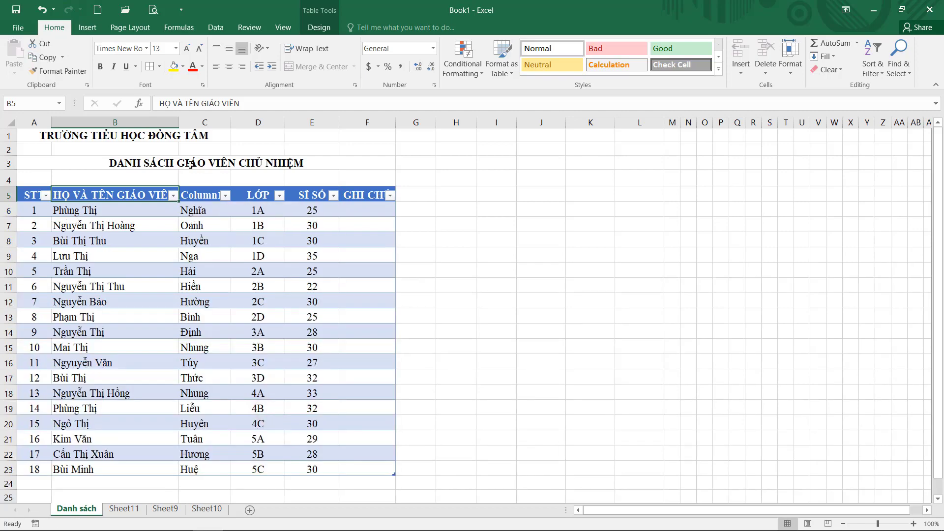
Undo repeatedly until the table formatting is gone and the list is a plain range
{"action": "left_click", "coordinate": [41, 10]}
{"action": "left_click", "coordinate": [42, 10]}
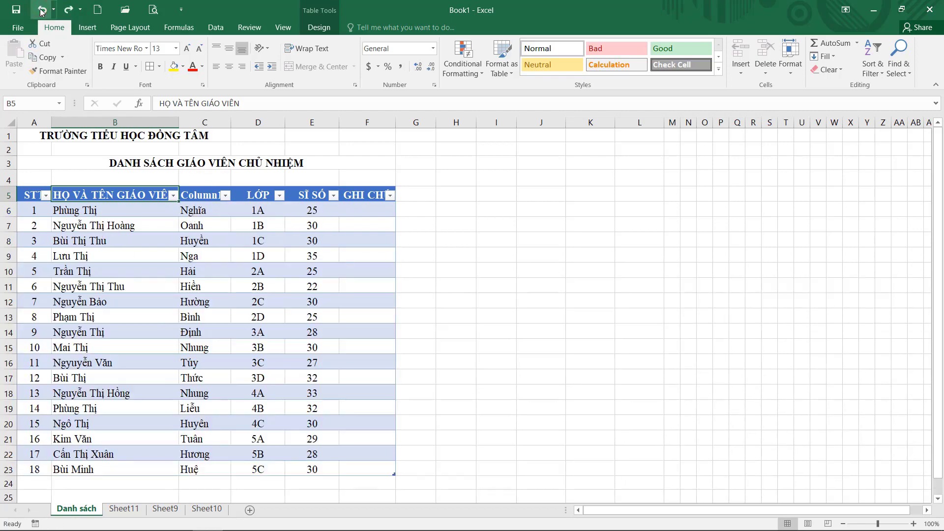
{"action": "left_click", "coordinate": [41, 10]}
{"action": "left_click", "coordinate": [42, 10]}
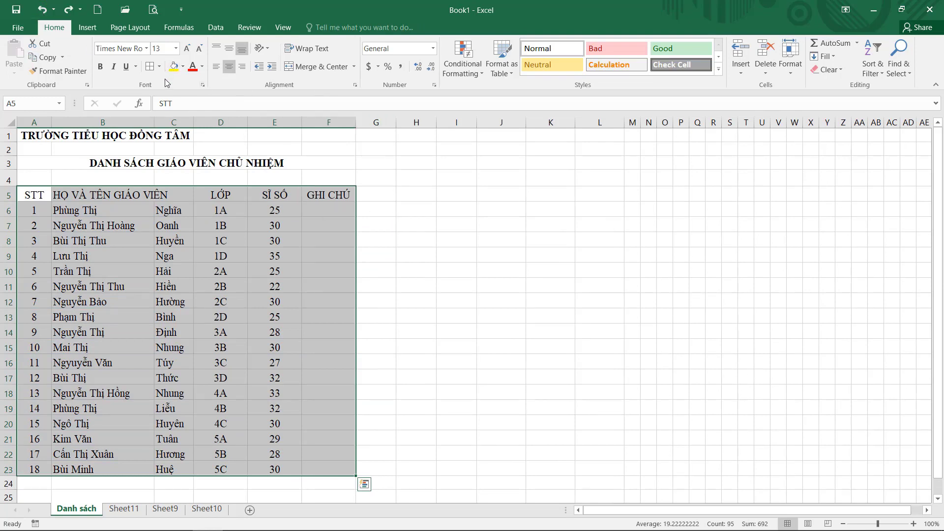
In More Borders, set a thick solid outline and thin solid inside lines for A5:F23
{"action": "left_click", "coordinate": [153, 67]}
{"action": "left_click", "coordinate": [159, 68]}
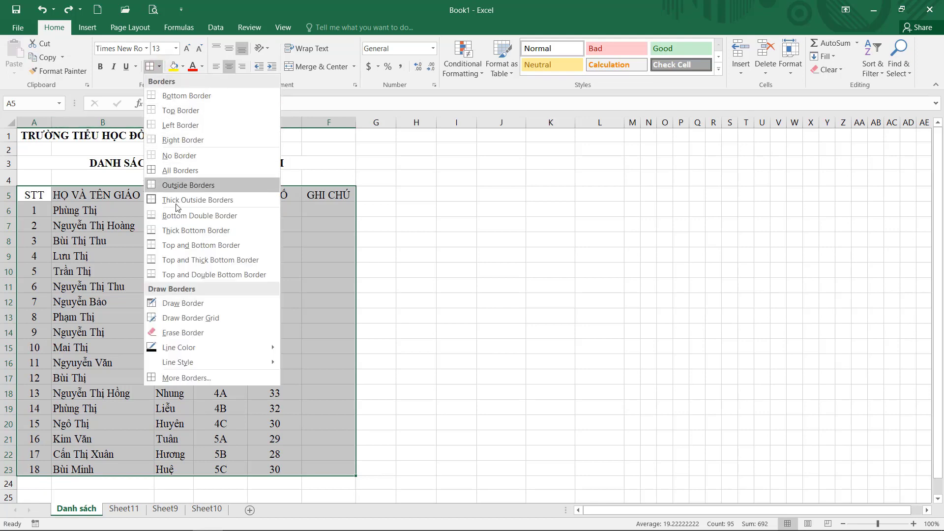
{"action": "left_click", "coordinate": [190, 378]}
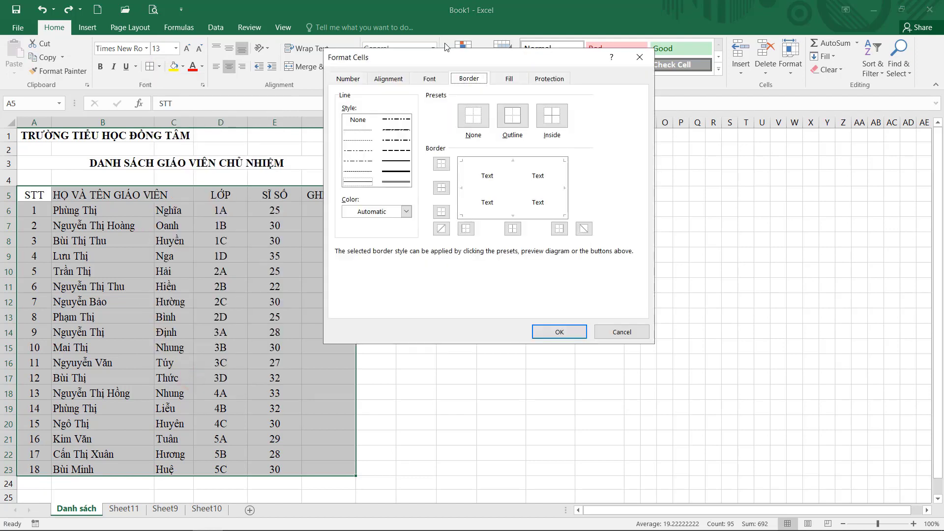
{"action": "left_click_drag", "start_coordinate": [440, 57], "coordinate": [480, 57]}
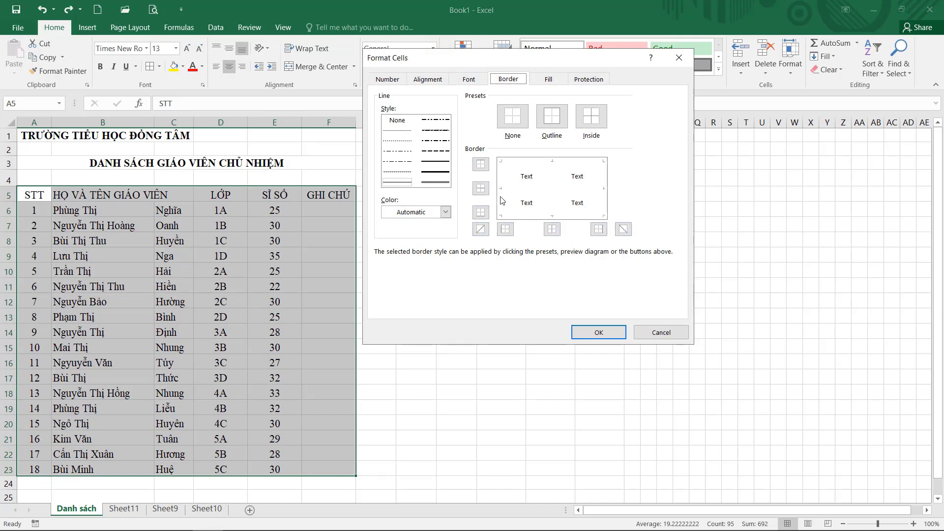
{"action": "left_click", "coordinate": [482, 232]}
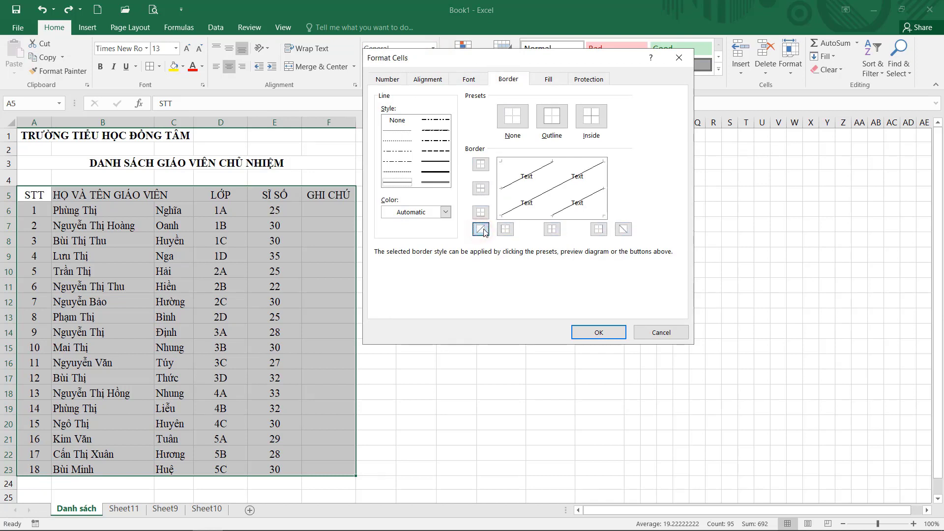
{"action": "left_click", "coordinate": [481, 232]}
{"action": "left_click", "coordinate": [432, 173]}
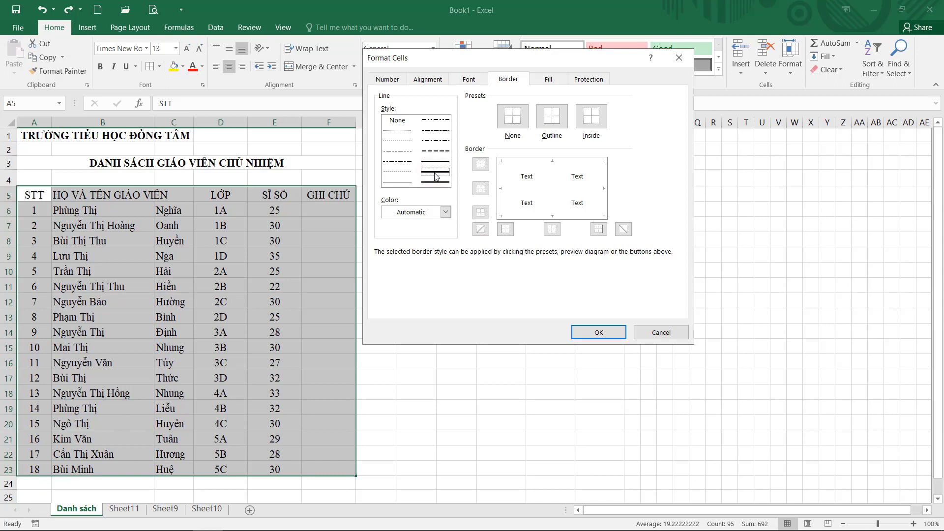
{"action": "left_click", "coordinate": [553, 123]}
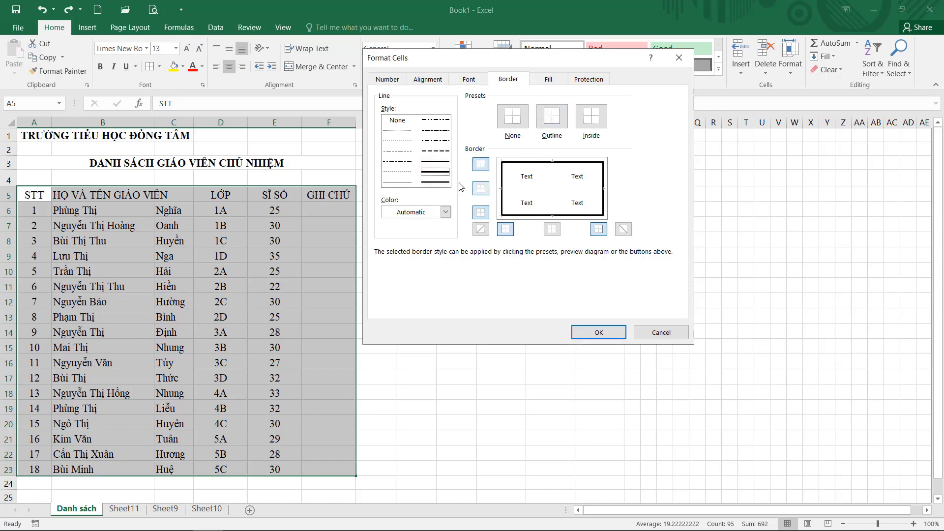
{"action": "left_click", "coordinate": [402, 183]}
{"action": "left_click", "coordinate": [403, 183]}
{"action": "left_click", "coordinate": [591, 116]}
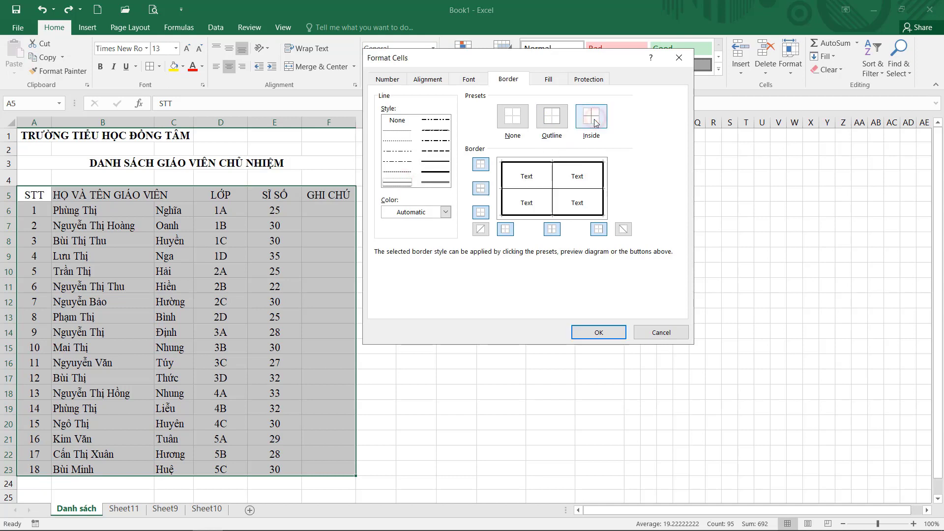
Confirm the new borders and select the given names in C6:C23
{"action": "left_click", "coordinate": [598, 333]}
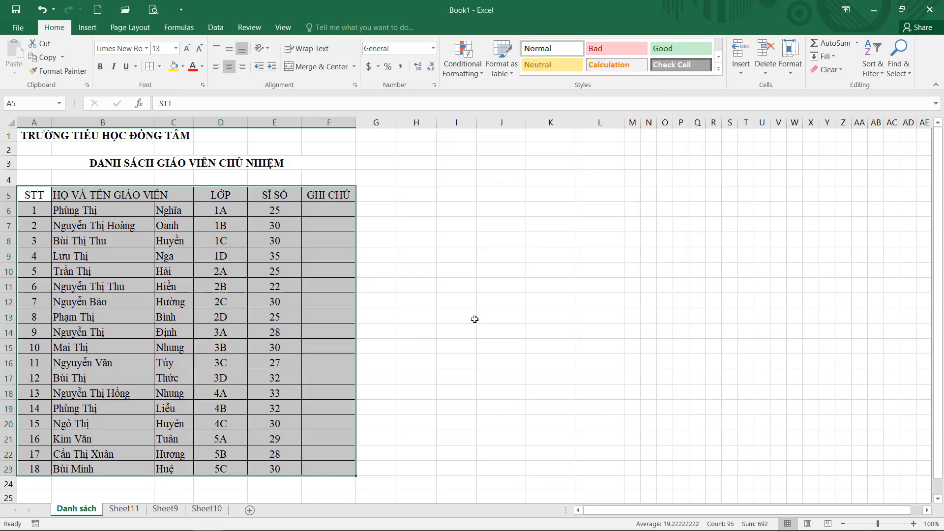
{"action": "left_click", "coordinate": [474, 318]}
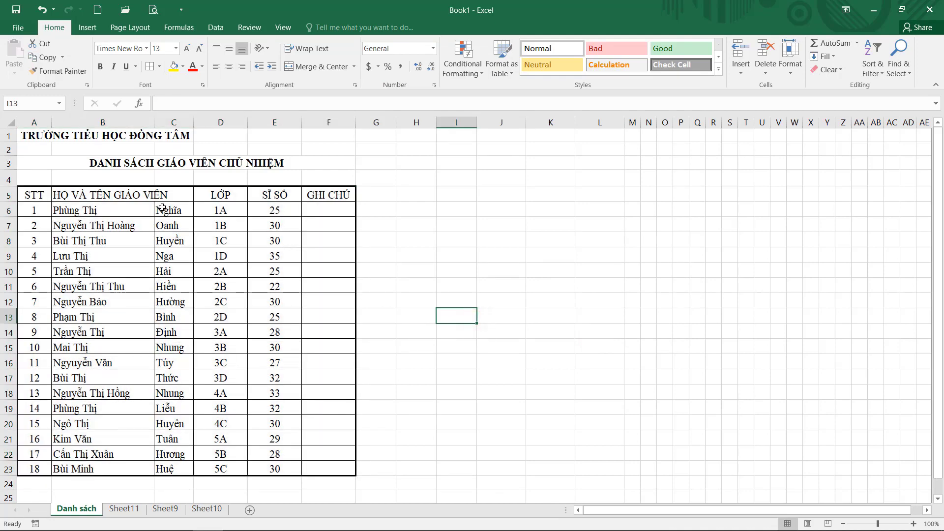
{"action": "left_click_drag", "start_coordinate": [162, 208], "coordinate": [175, 465]}
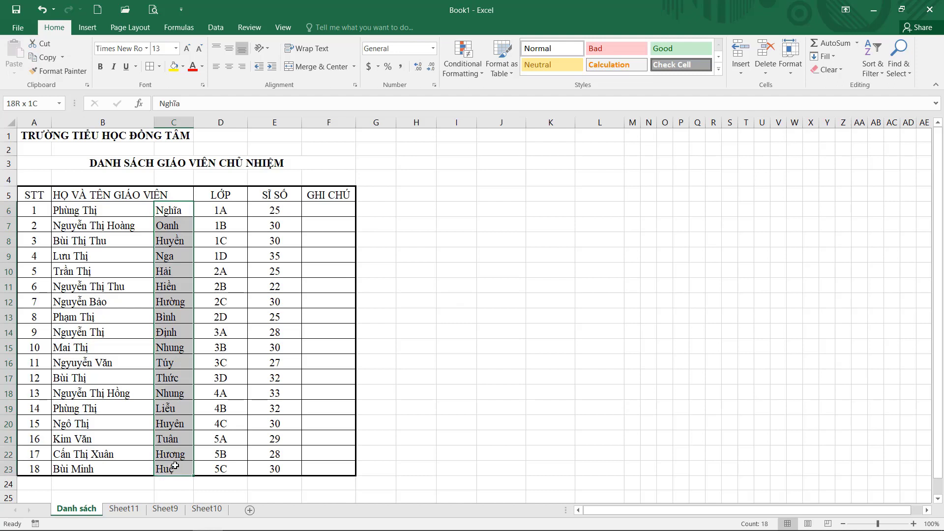
{"action": "left_click", "coordinate": [495, 223]}
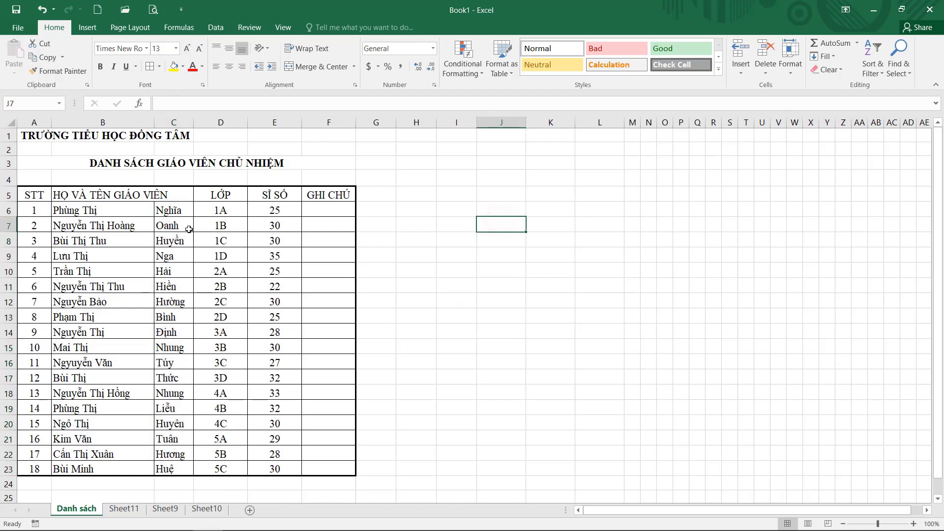
{"action": "left_click_drag", "start_coordinate": [175, 210], "coordinate": [178, 468]}
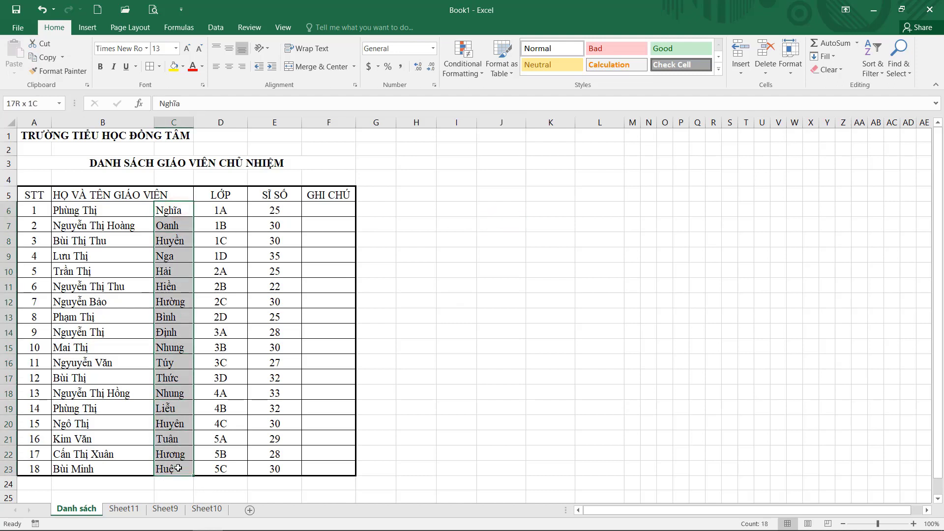
Remove the left border from C6:C23 through More Borders
{"action": "left_click", "coordinate": [158, 69]}
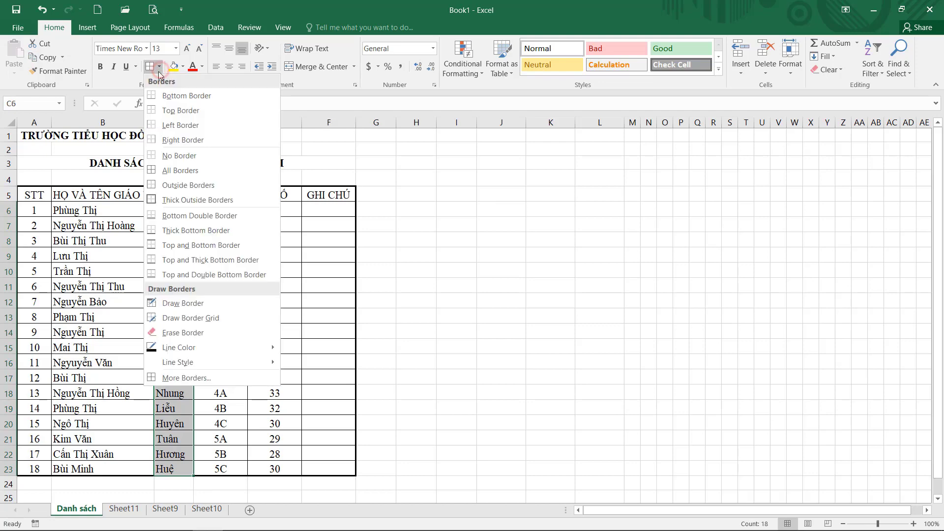
{"action": "left_click", "coordinate": [179, 378]}
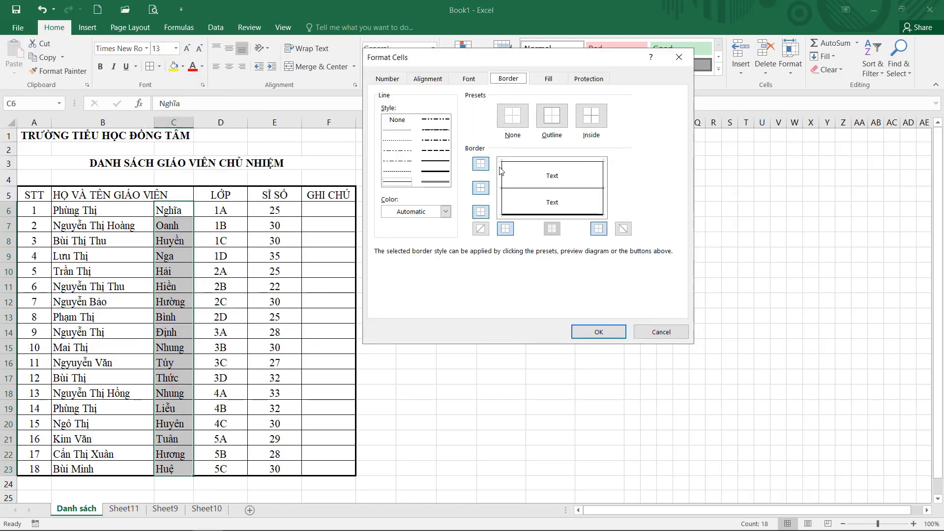
{"action": "left_click", "coordinate": [505, 231]}
{"action": "left_click", "coordinate": [506, 229]}
{"action": "left_click", "coordinate": [598, 333]}
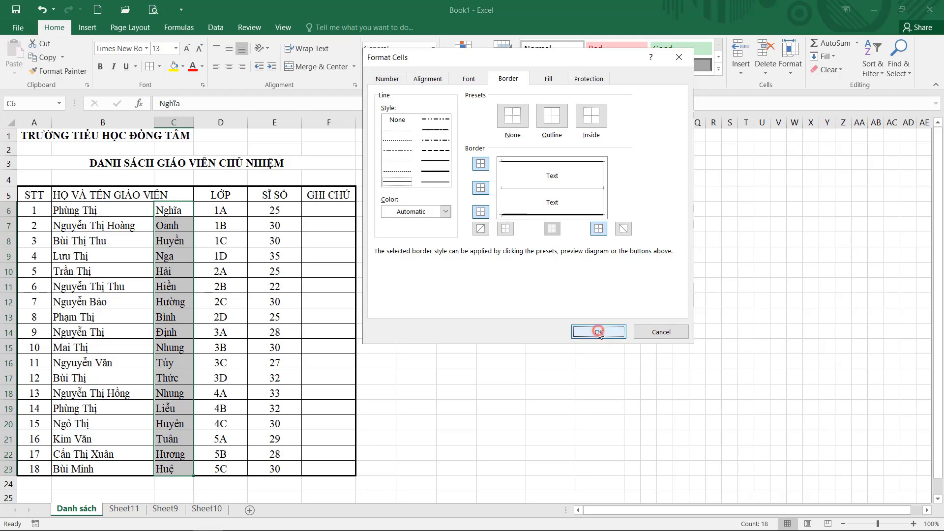
{"action": "left_click", "coordinate": [444, 321]}
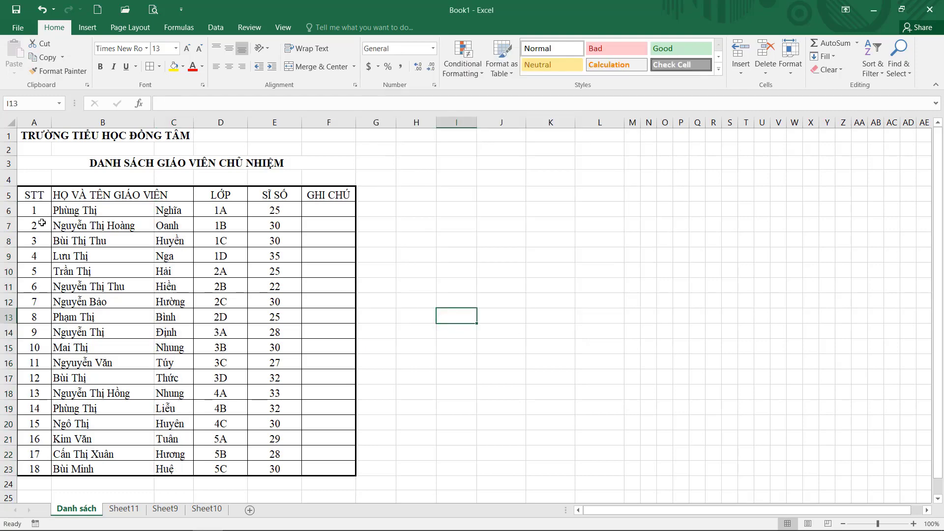
Make the inside horizontal borders of A6:F23 dotted using Format Cells (Ctrl+1)
{"action": "left_click_drag", "start_coordinate": [36, 209], "coordinate": [319, 469]}
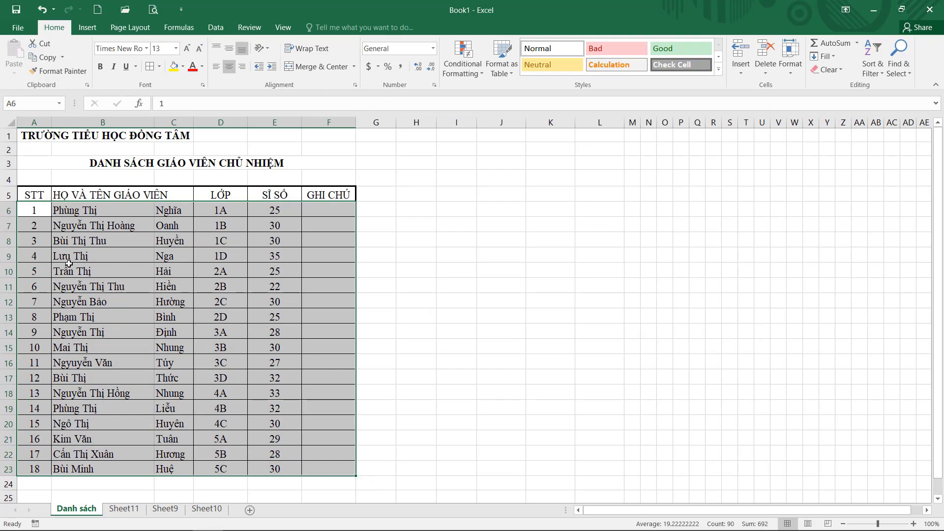
{"action": "left_click", "coordinate": [43, 214]}
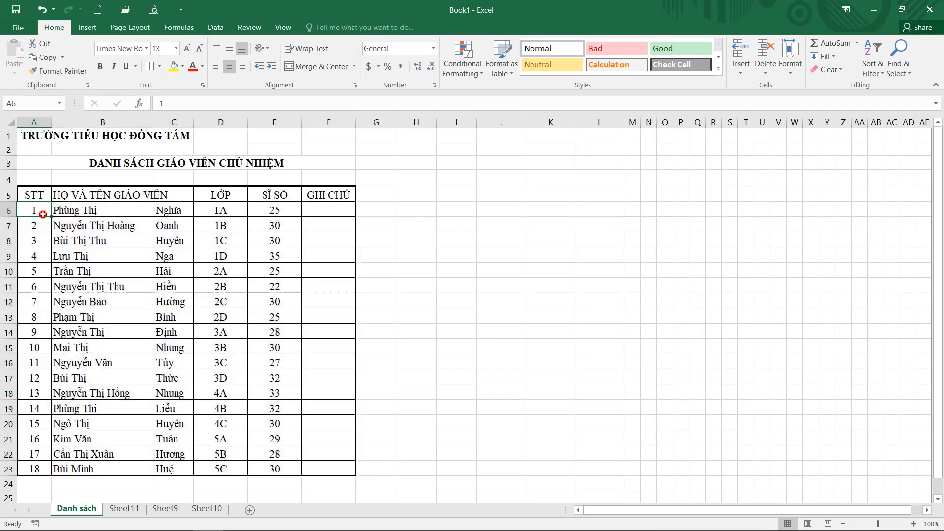
{"action": "left_click_drag", "start_coordinate": [26, 210], "coordinate": [319, 470]}
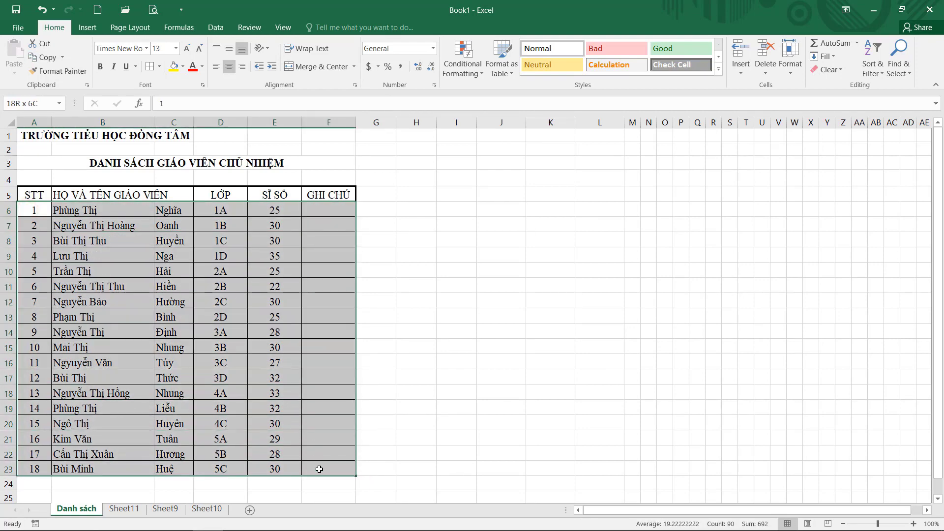
{"action": "key", "text": "ctrl+1"}
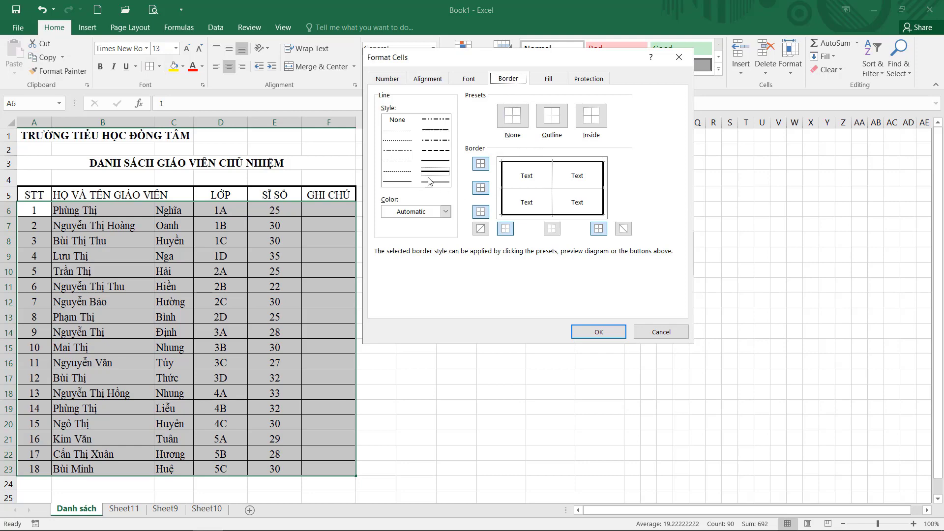
{"action": "left_click", "coordinate": [401, 141]}
{"action": "left_click", "coordinate": [482, 187]}
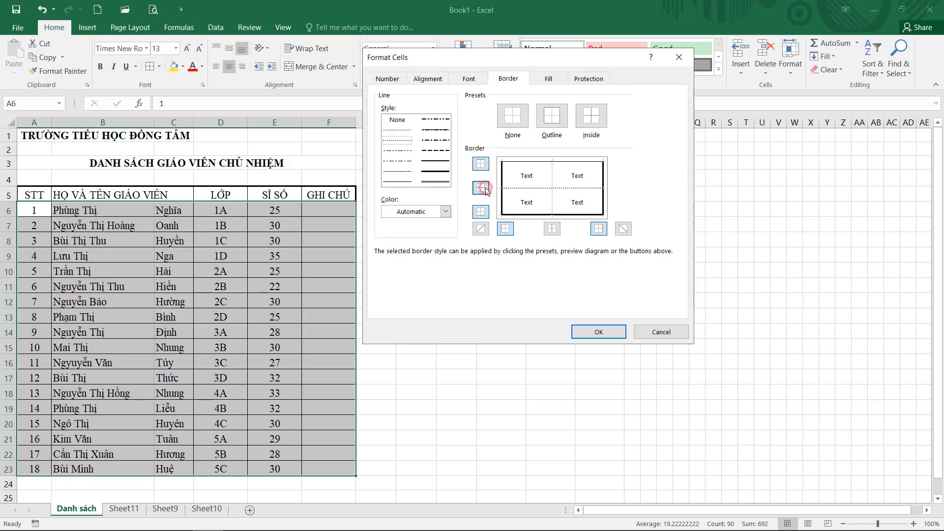
{"action": "left_click", "coordinate": [583, 335]}
{"action": "left_click", "coordinate": [533, 360]}
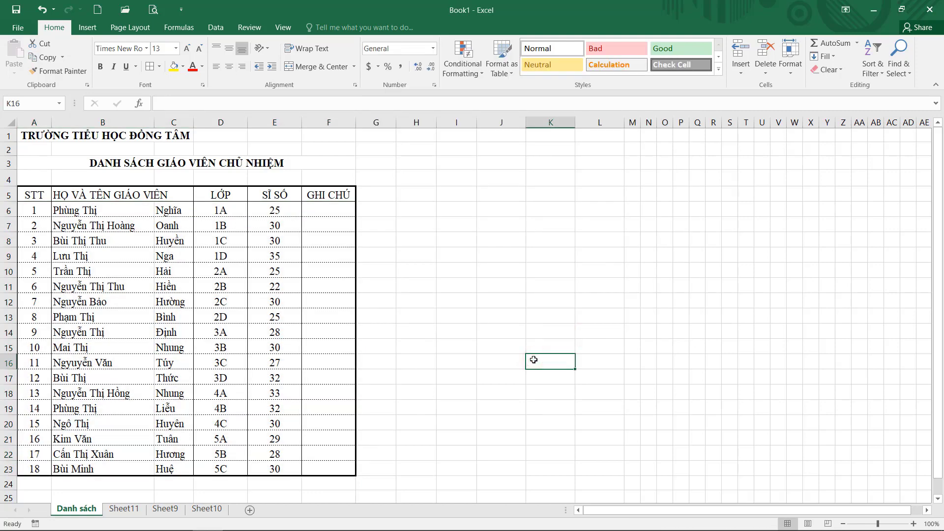
Bold the row 5 column headings from STT to GHI CHÚ
{"action": "left_click", "coordinate": [480, 286]}
{"action": "left_click", "coordinate": [406, 253]}
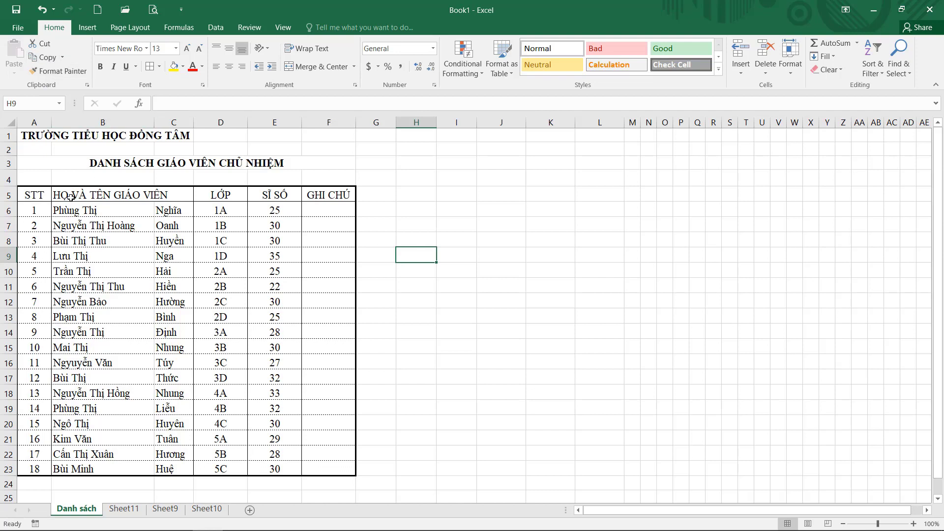
{"action": "left_click", "coordinate": [8, 195]}
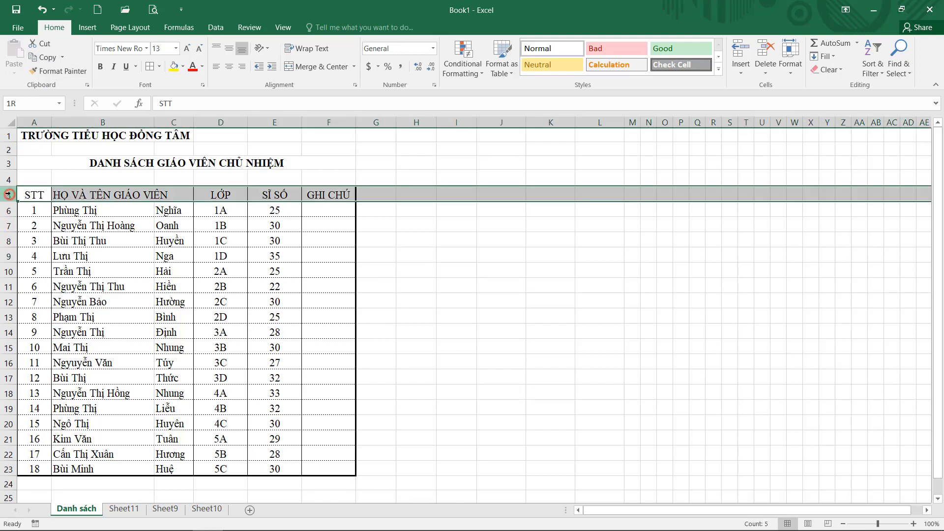
{"action": "left_click", "coordinate": [98, 67]}
{"action": "left_click", "coordinate": [421, 252]}
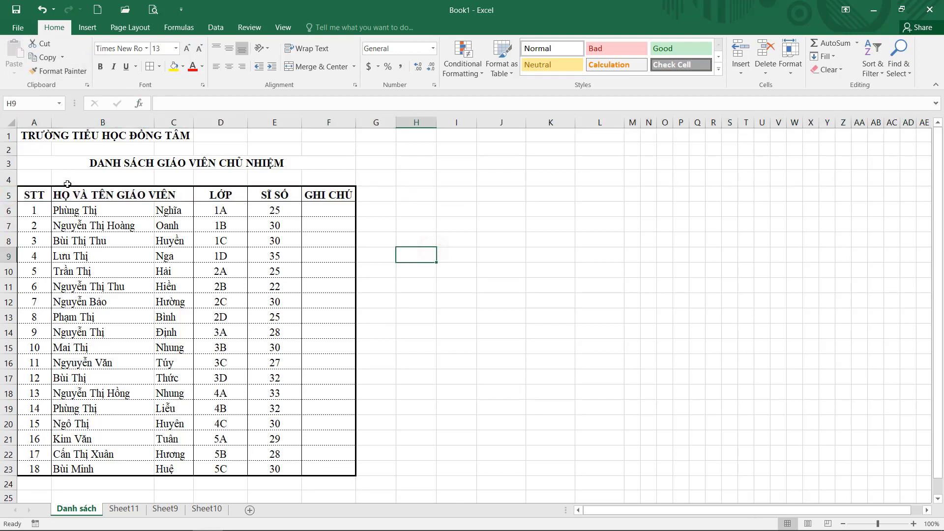
{"action": "mouse_move", "coordinate": [35, 195]}
{"action": "left_mouse_down"}
{"action": "mouse_move", "coordinate": [286, 223]}
{"action": "mouse_move", "coordinate": [333, 350]}
{"action": "left_mouse_up"}
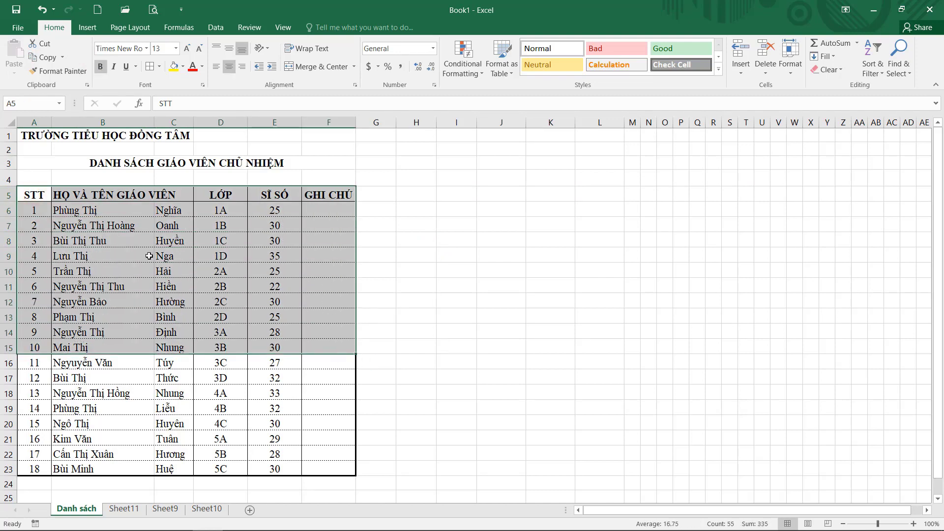
Copy the headings and first ten teacher rows (A5:F15) and paste them at J5
{"action": "left_click", "coordinate": [44, 59]}
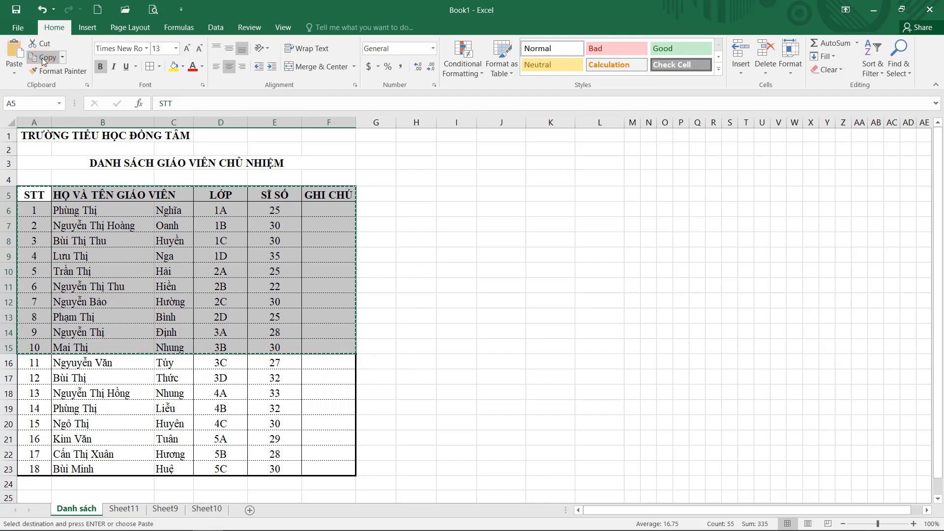
{"action": "left_click", "coordinate": [501, 192]}
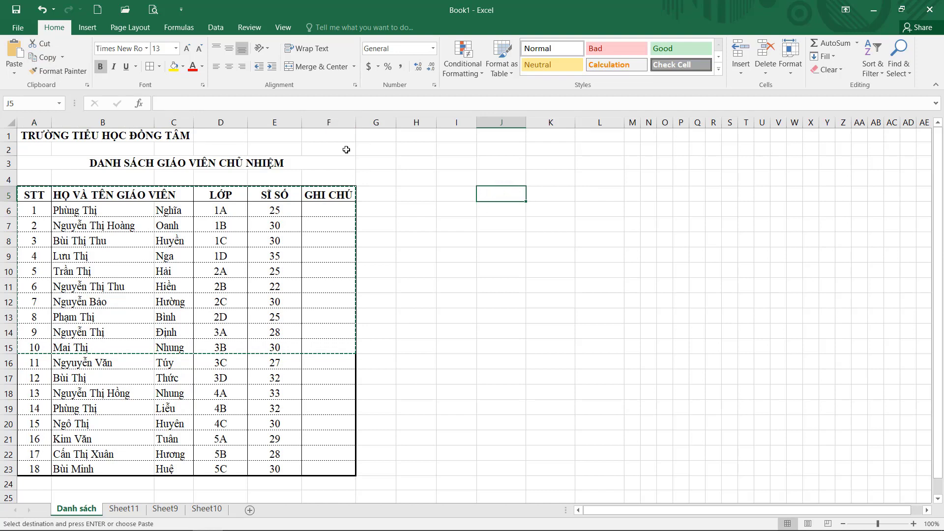
{"action": "left_click", "coordinate": [15, 51]}
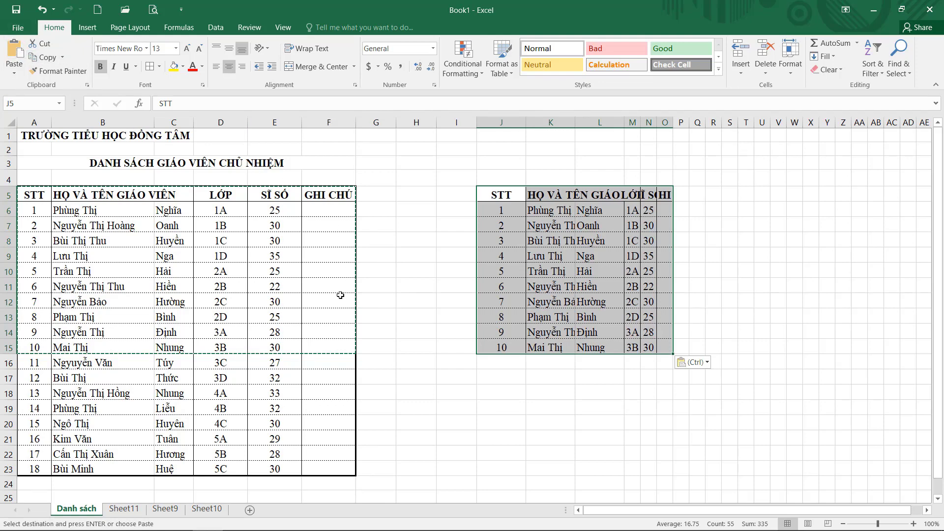
{"action": "scroll", "coordinate": [314, 337], "scroll_direction": "down", "scroll_amount": 2}
{"action": "left_click", "coordinate": [277, 392]}
{"action": "scroll", "coordinate": [290, 382], "scroll_direction": "up", "scroll_amount": 1}
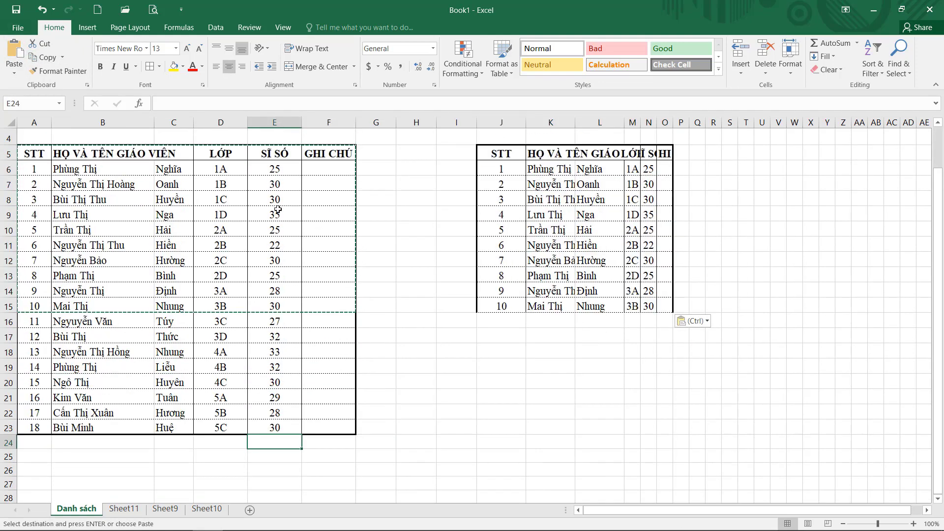
Total the SĨ SỐ class sizes in E24 with AutoSum, =SUM(E6:E23), showing 521
{"action": "left_click", "coordinate": [834, 45]}
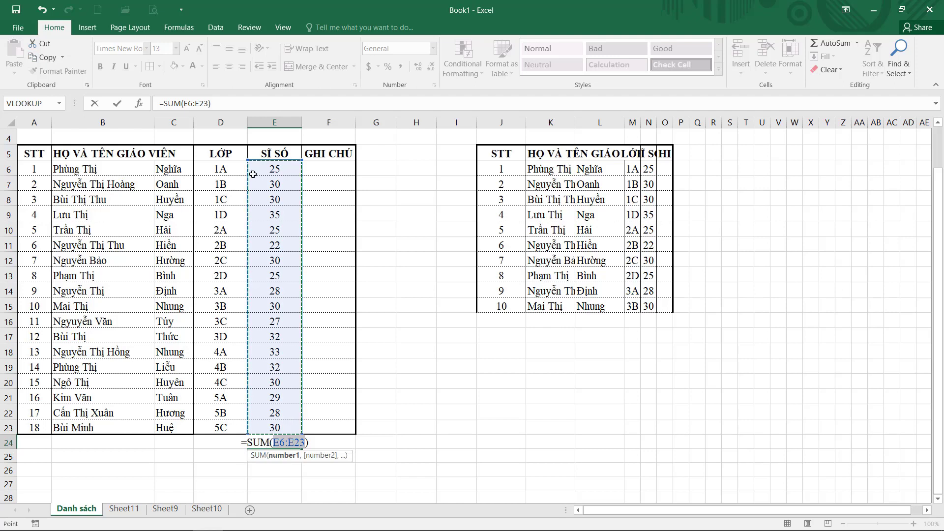
{"action": "key", "text": "Return"}
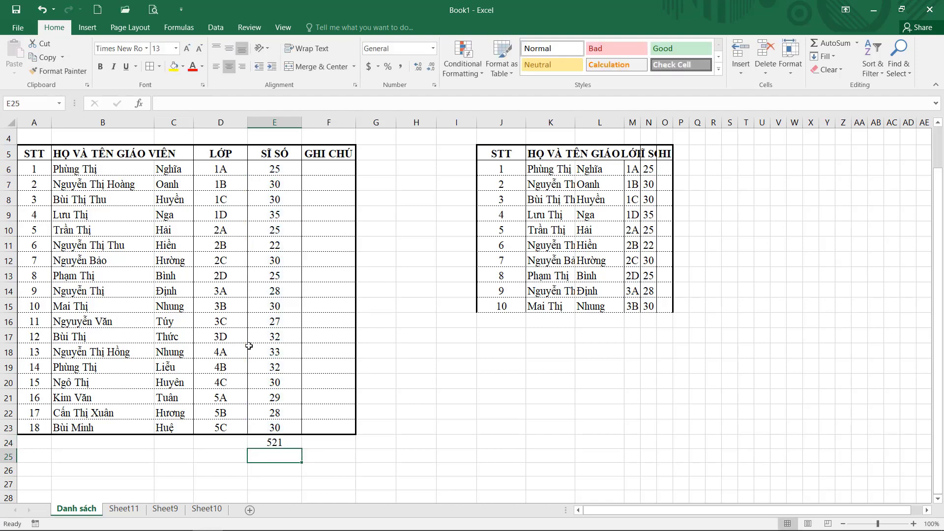
{"action": "left_click", "coordinate": [278, 444]}
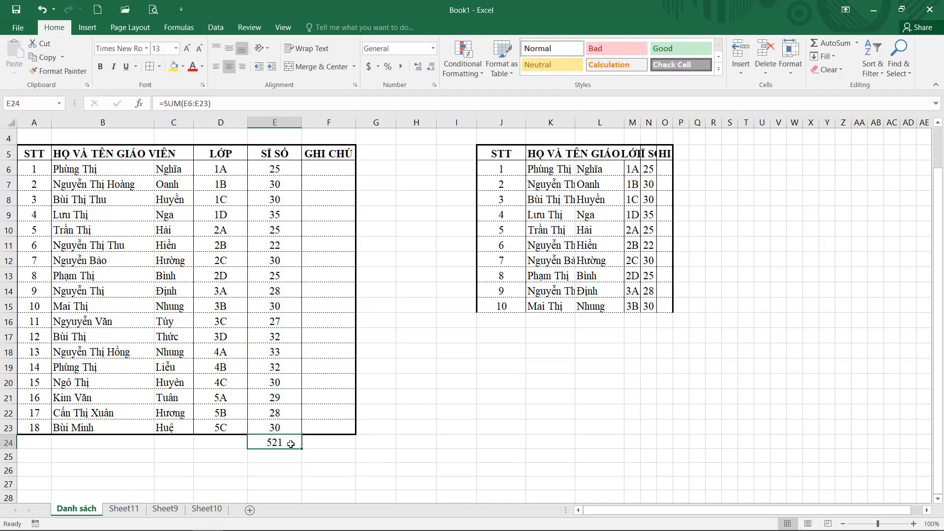
Paste the E24 total into H24 as a trial, inspect its formula, then clear H24
{"action": "left_click", "coordinate": [45, 58]}
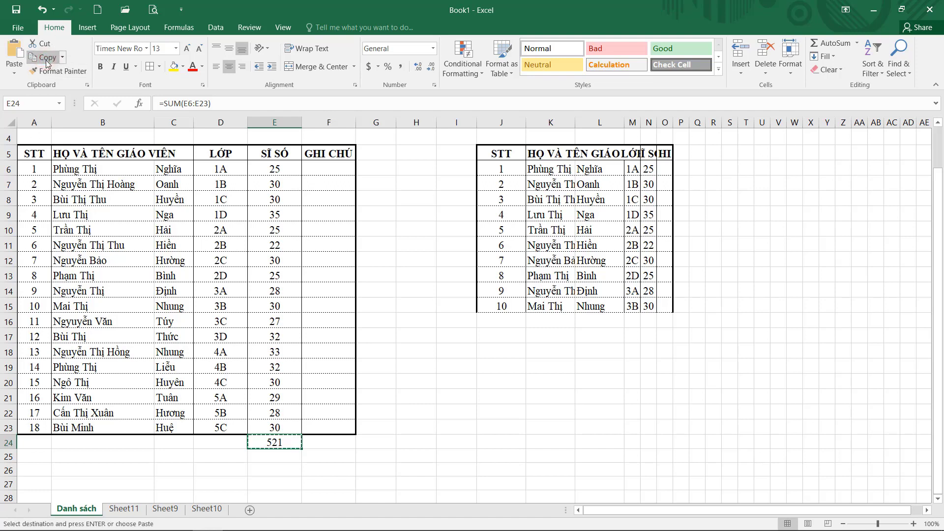
{"action": "left_click", "coordinate": [413, 441]}
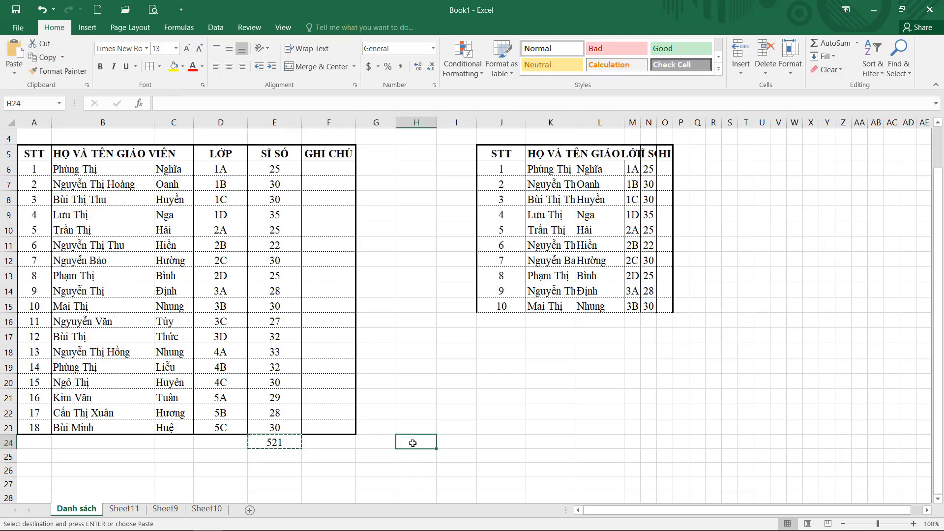
{"action": "left_click", "coordinate": [14, 53]}
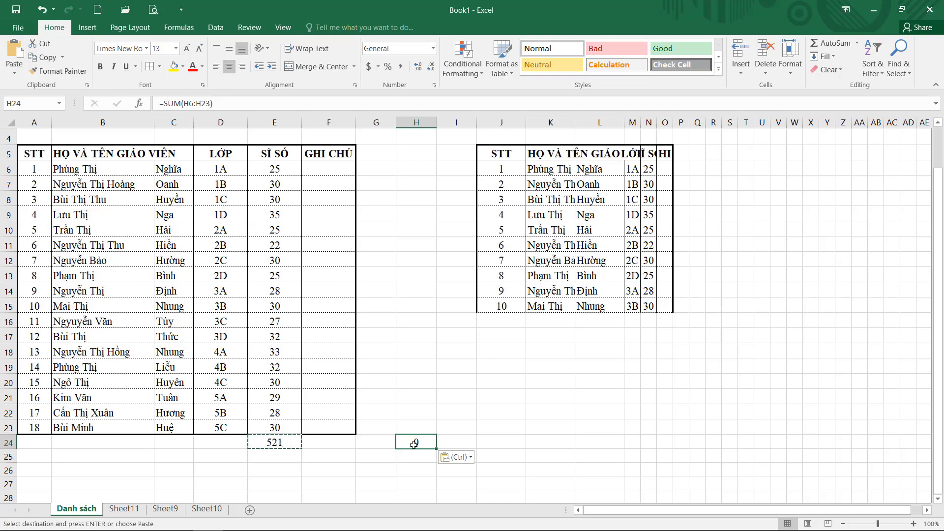
{"action": "double_click", "coordinate": [414, 443]}
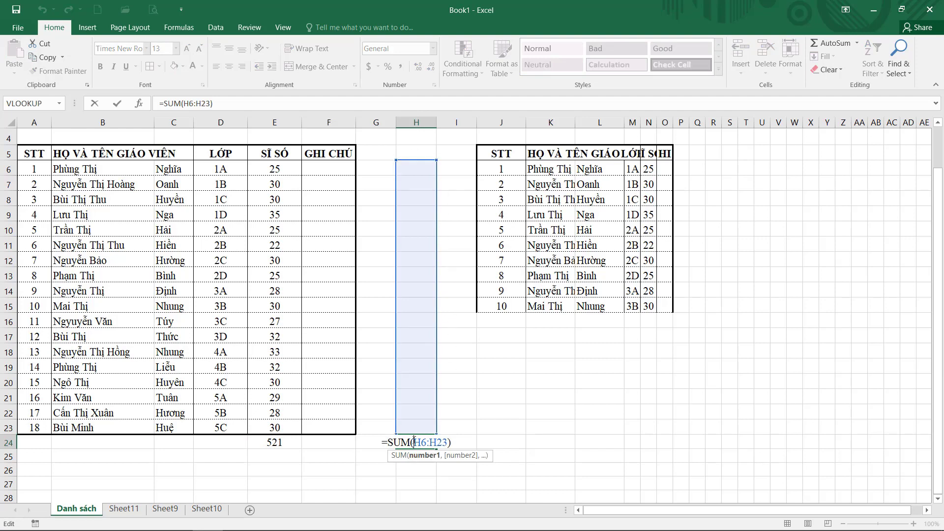
{"action": "key", "text": "Return"}
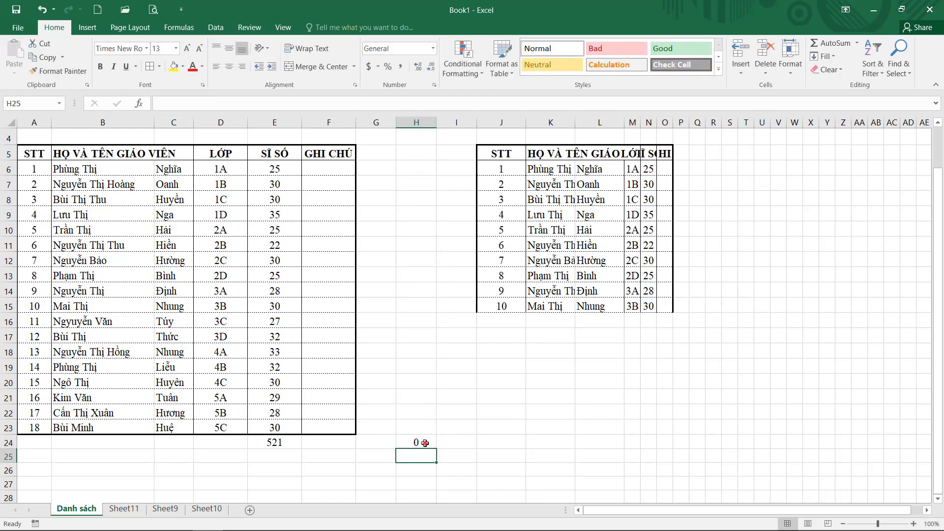
{"action": "left_click", "coordinate": [425, 442]}
{"action": "key", "text": "Delete"}
{"action": "left_click", "coordinate": [276, 441]}
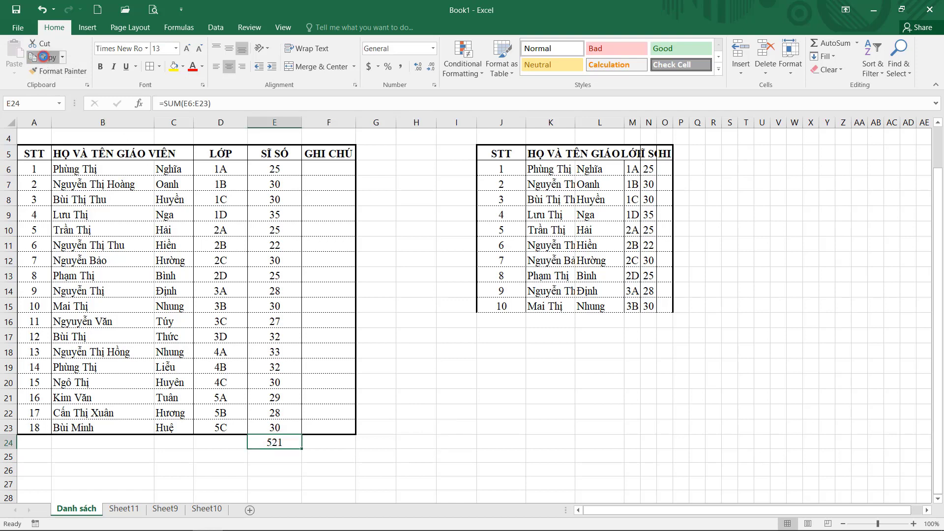
Paste the E24 total into H24 as the plain value 521, then select the LỚP and SĨ SỐ columns
{"action": "key", "text": "ctrl+c"}
{"action": "left_click", "coordinate": [414, 445]}
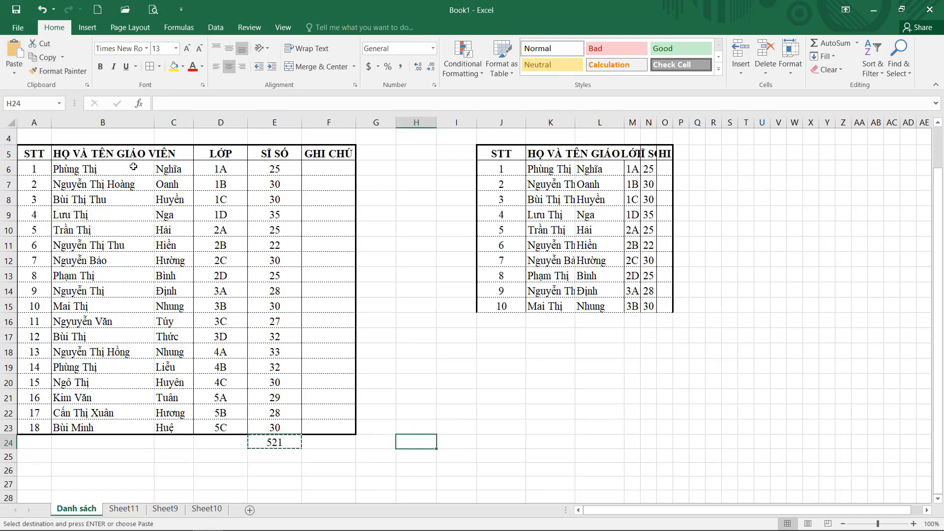
{"action": "left_click", "coordinate": [15, 76]}
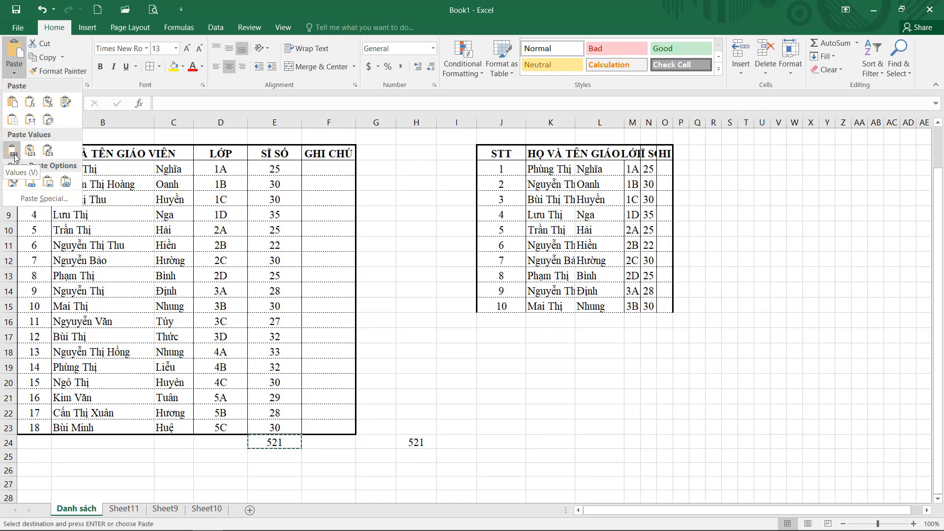
{"action": "left_click", "coordinate": [13, 152]}
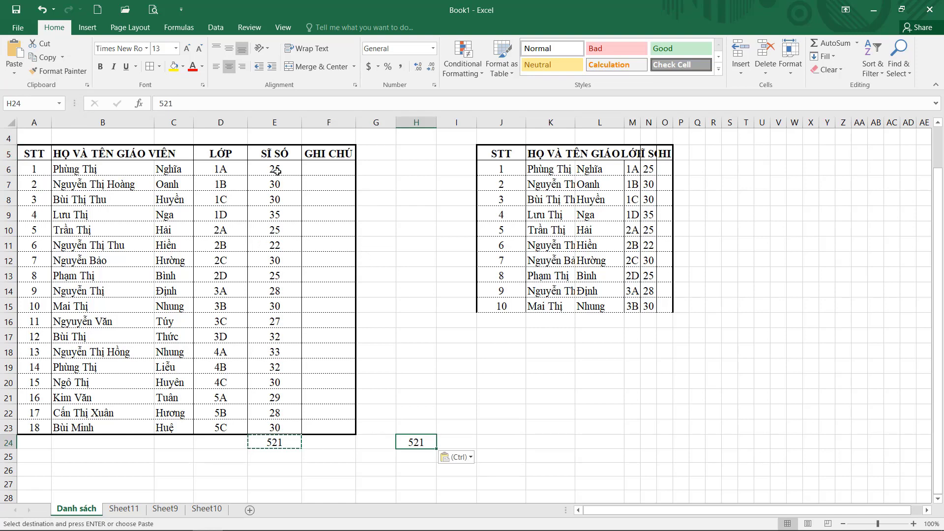
{"action": "left_click_drag", "start_coordinate": [220, 154], "coordinate": [275, 428]}
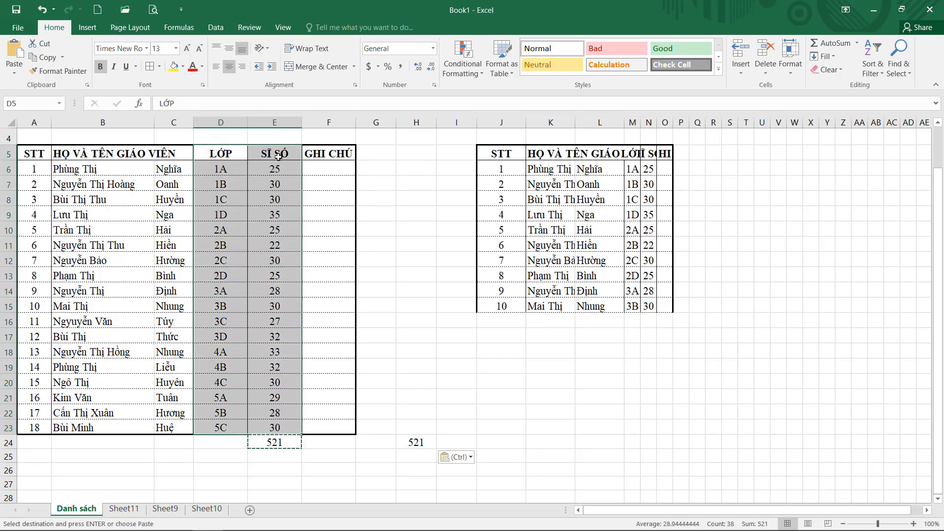
Copy the LỚP and SĨ SỐ columns (D5:E23) and paste them transposed as rows from I20
{"action": "left_click", "coordinate": [46, 58]}
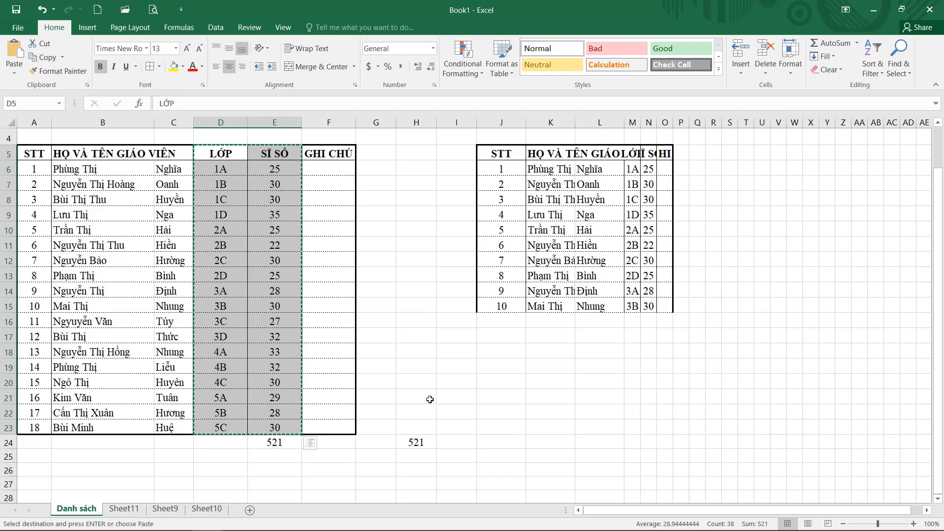
{"action": "left_click", "coordinate": [437, 384]}
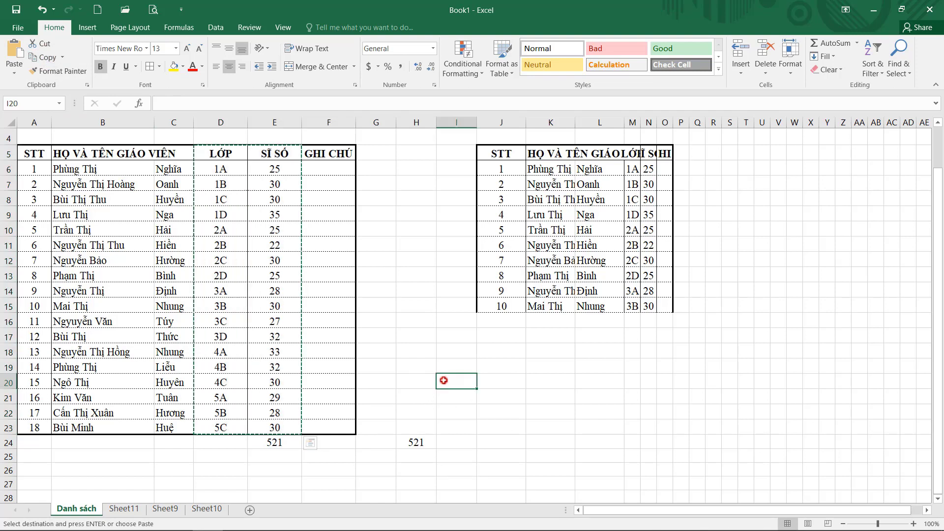
{"action": "left_click", "coordinate": [14, 74]}
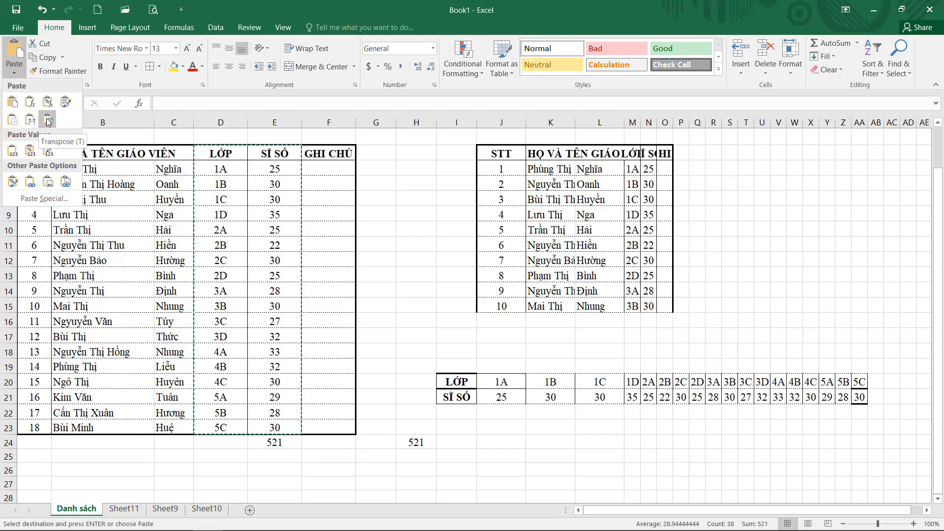
{"action": "left_click", "coordinate": [47, 122]}
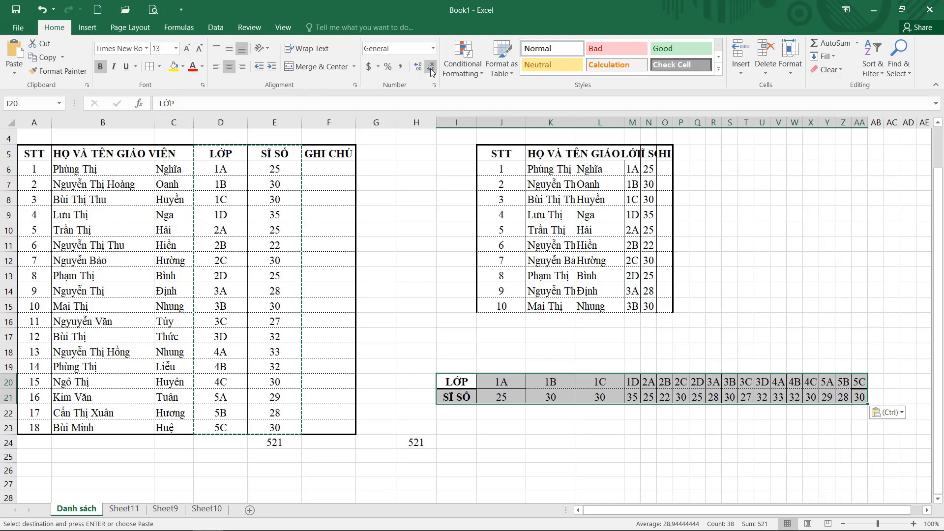
{"action": "left_click", "coordinate": [415, 189]}
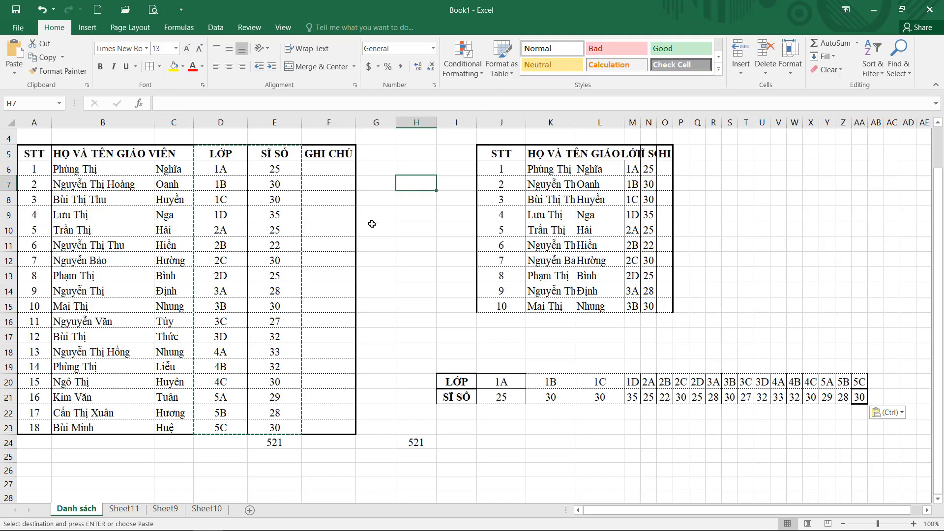
Show E6's class size with three decimal places, then reduce it back to 25
{"action": "left_click", "coordinate": [276, 171]}
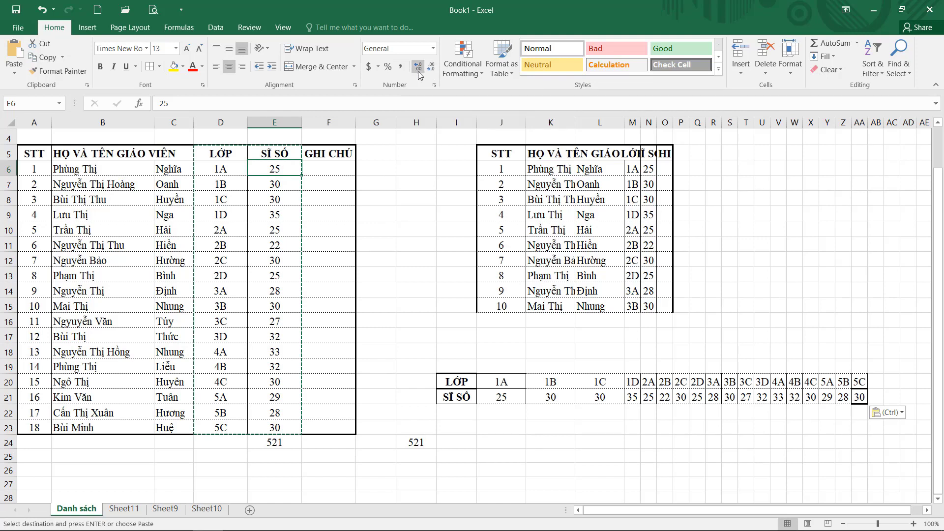
{"action": "left_click", "coordinate": [417, 72]}
{"action": "left_click", "coordinate": [418, 72]}
{"action": "left_click", "coordinate": [418, 71]}
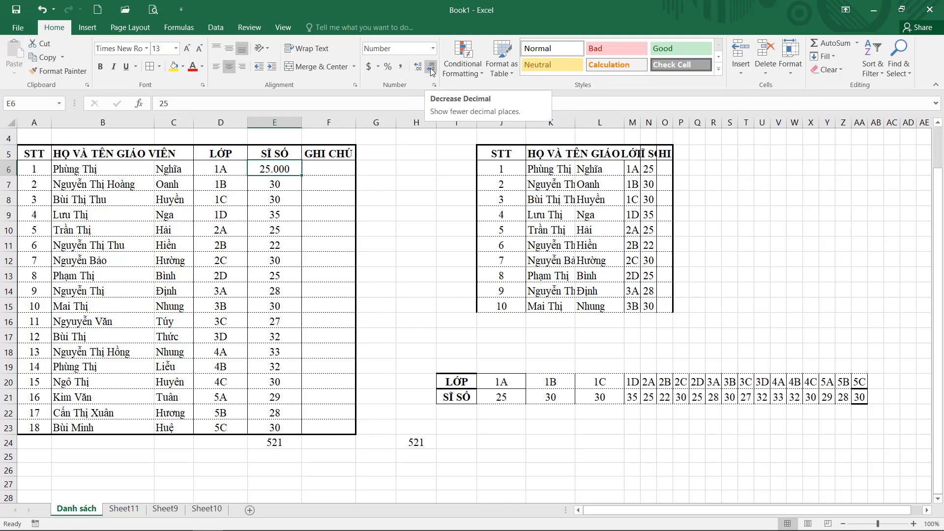
{"action": "left_click", "coordinate": [431, 69]}
{"action": "left_click", "coordinate": [431, 70]}
{"action": "left_click", "coordinate": [431, 70]}
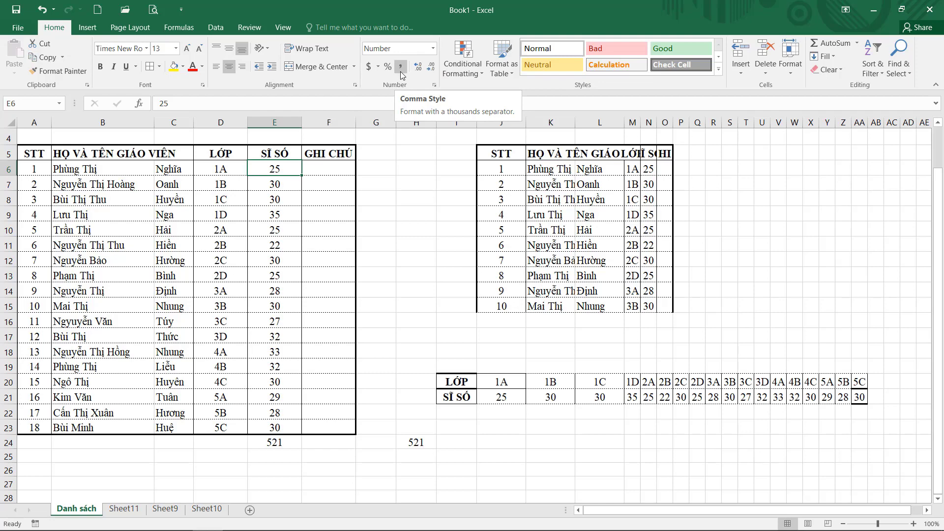
Select the empty cell I26 and narrow column I to width 7.33
{"action": "scroll", "coordinate": [389, 339], "scroll_direction": "down", "scroll_amount": 2}
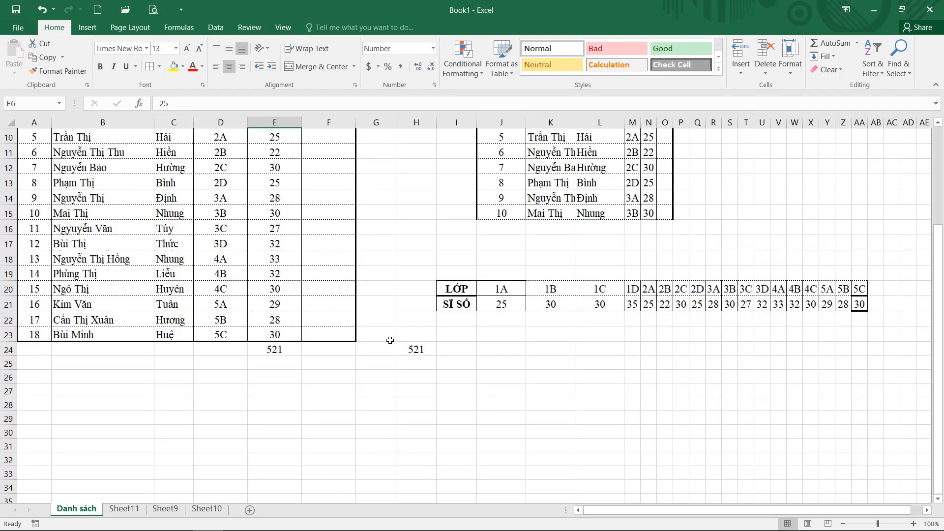
{"action": "left_click", "coordinate": [453, 372]}
{"action": "mouse_move", "coordinate": [476, 123]}
{"action": "left_mouse_down"}
{"action": "mouse_move", "coordinate": [516, 128]}
{"action": "mouse_move", "coordinate": [471, 128]}
{"action": "left_mouse_up"}
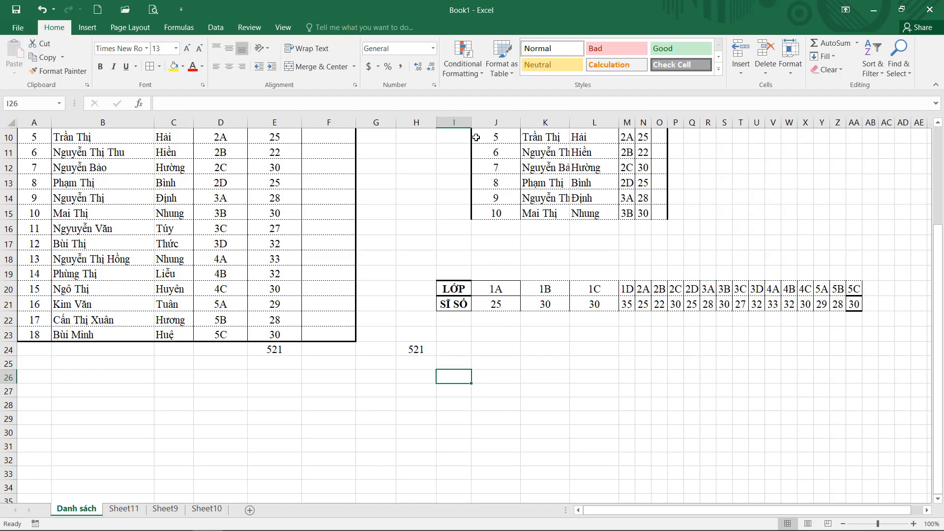
Enter 1234567 in I26, narrow column I until it shows ####, then widen it to 13.33
{"action": "type", "text": "1234567"}
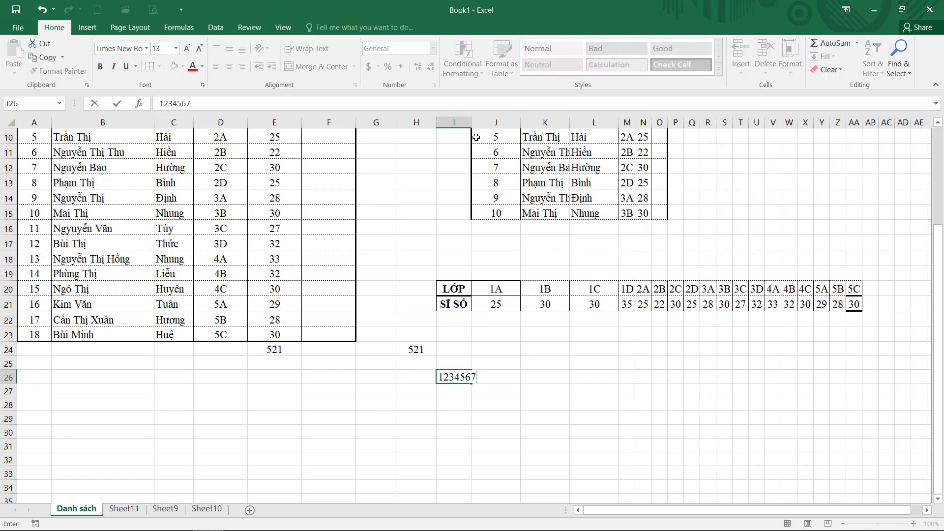
{"action": "key", "text": "Return"}
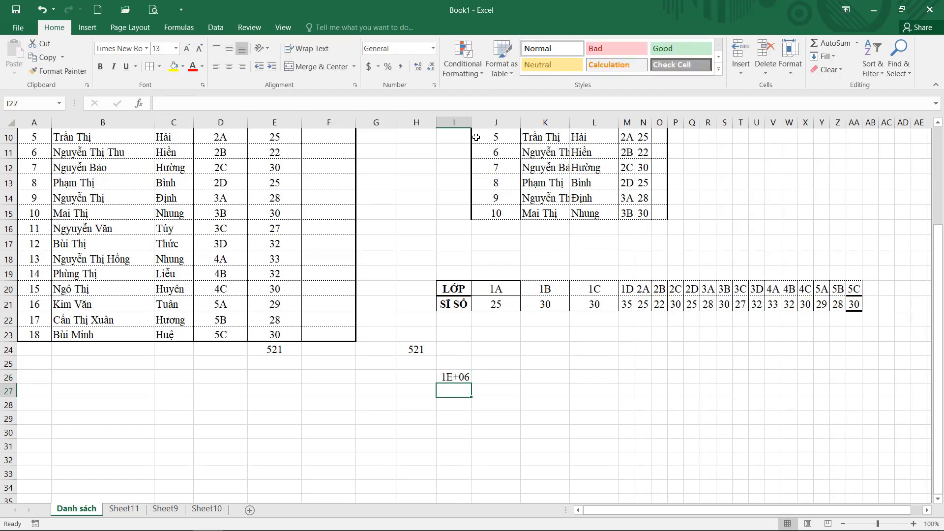
{"action": "left_click_drag", "start_coordinate": [471, 122], "coordinate": [465, 123]}
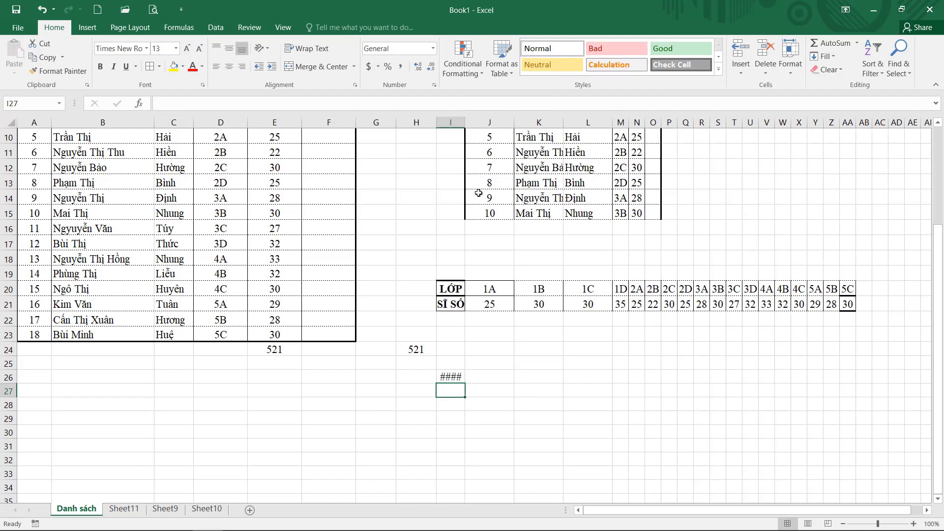
{"action": "left_click", "coordinate": [451, 377]}
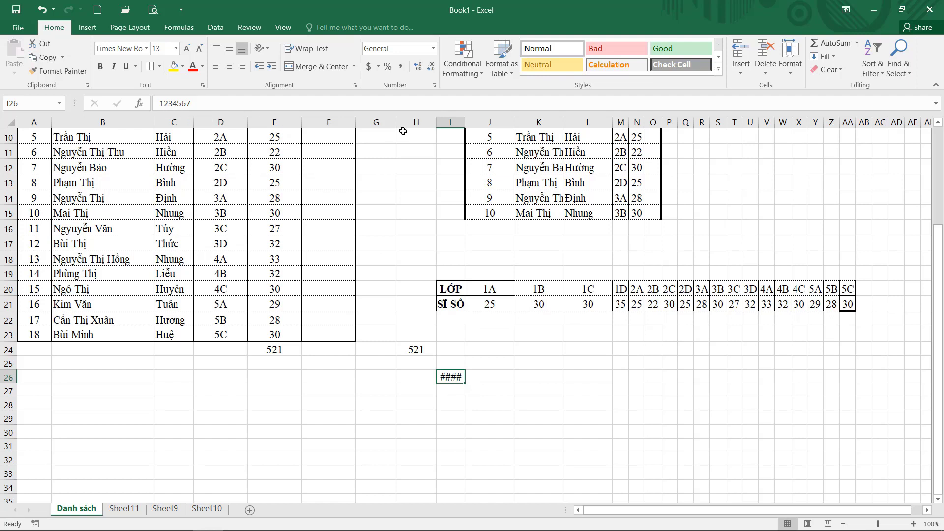
{"action": "left_click", "coordinate": [476, 379]}
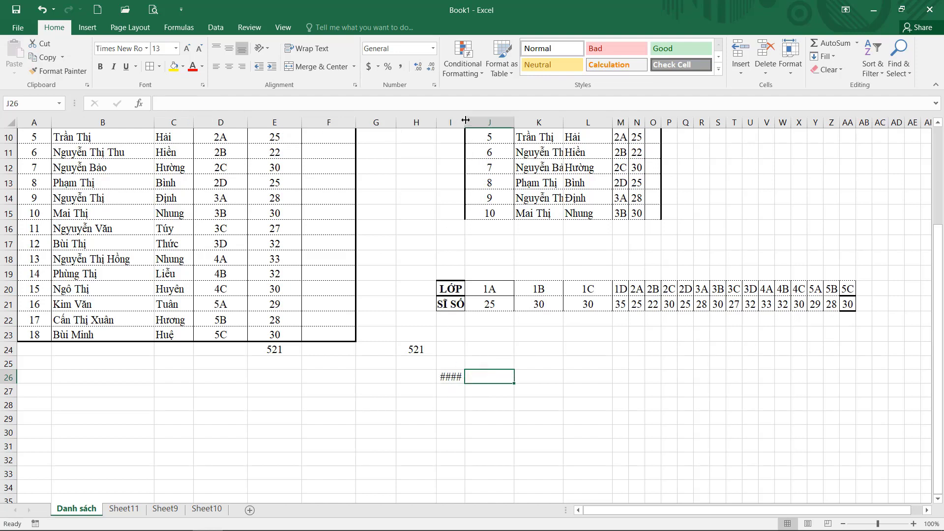
{"action": "left_click_drag", "start_coordinate": [465, 119], "coordinate": [518, 124]}
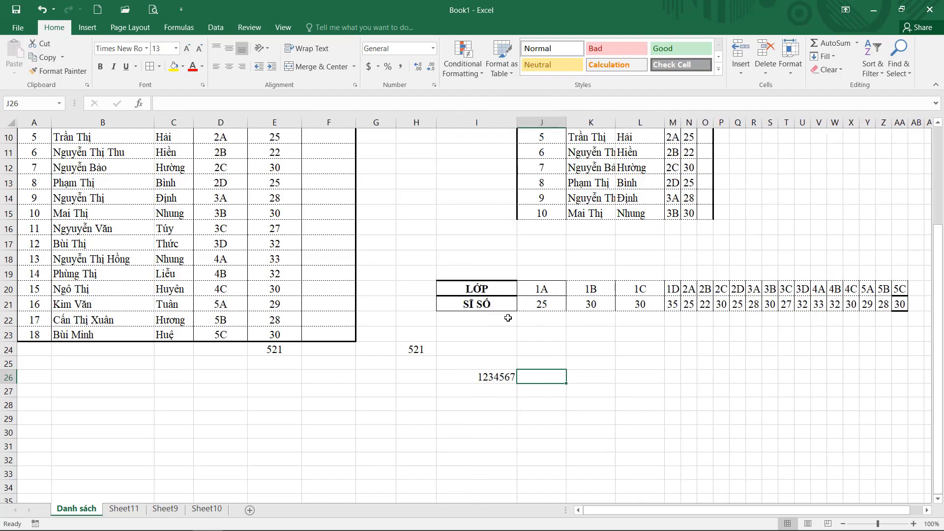
Apply Comma Style to I26 and remove its decimals, showing 1,234,567
{"action": "left_click", "coordinate": [498, 380]}
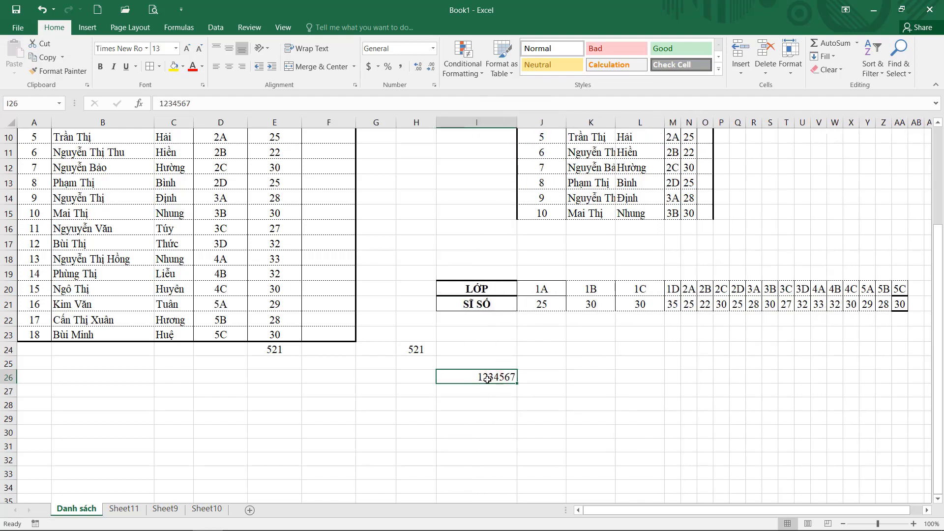
{"action": "left_click", "coordinate": [400, 69]}
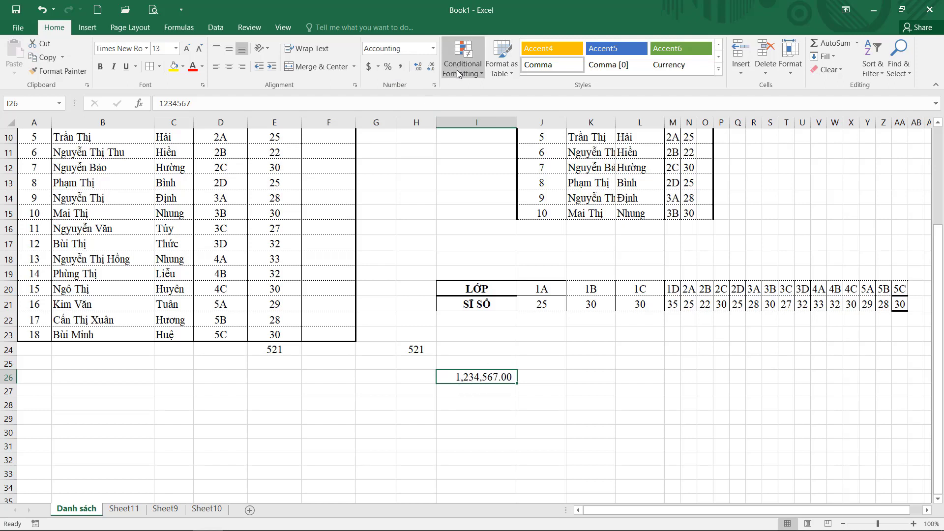
{"action": "left_click", "coordinate": [430, 69]}
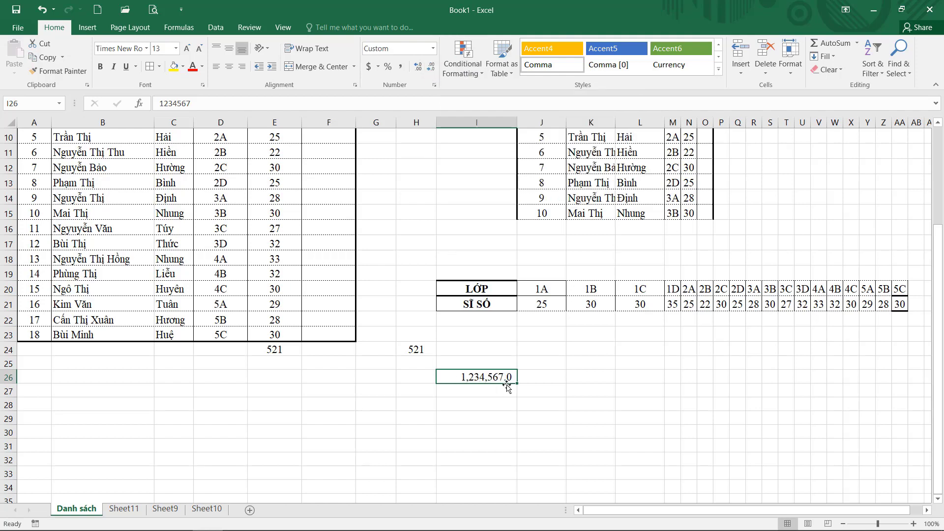
{"action": "left_click", "coordinate": [431, 66]}
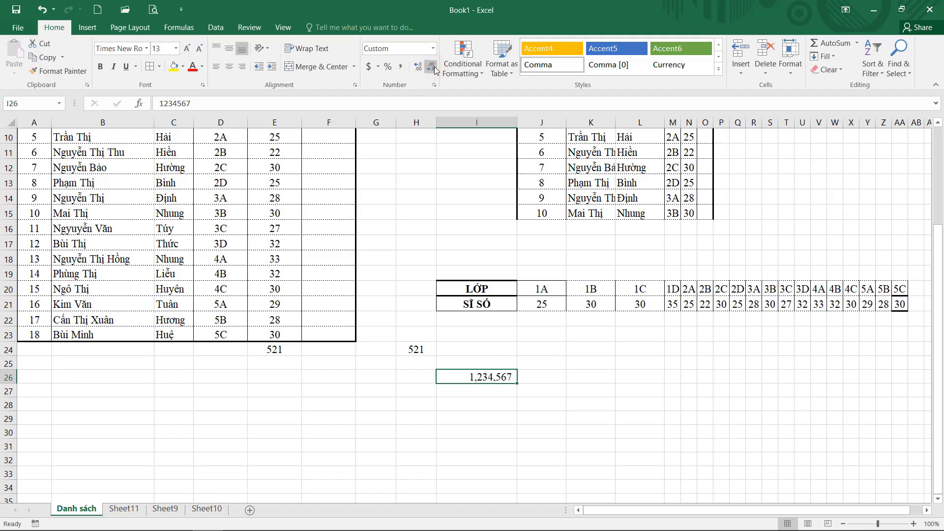
{"action": "left_click", "coordinate": [489, 400]}
{"action": "left_click", "coordinate": [502, 381]}
{"action": "left_click", "coordinate": [580, 379]}
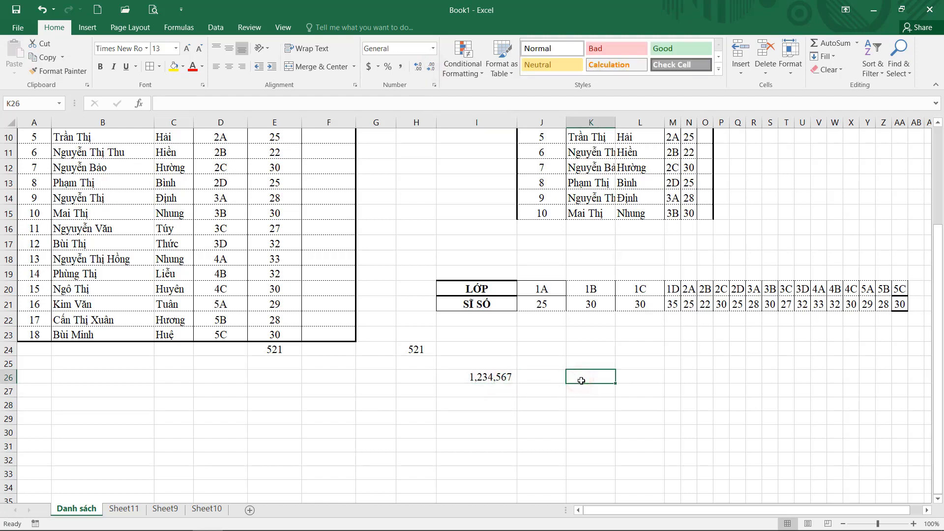
{"action": "left_click", "coordinate": [470, 377]}
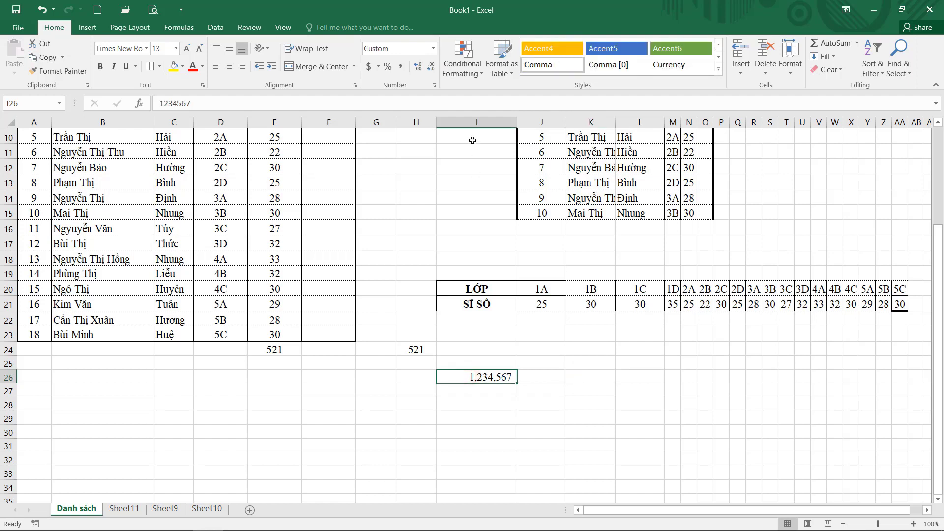
Format I26 as ¥ Chinese (PRC) Accounting with no decimals, showing ¥ 1,234,567
{"action": "left_click", "coordinate": [370, 69]}
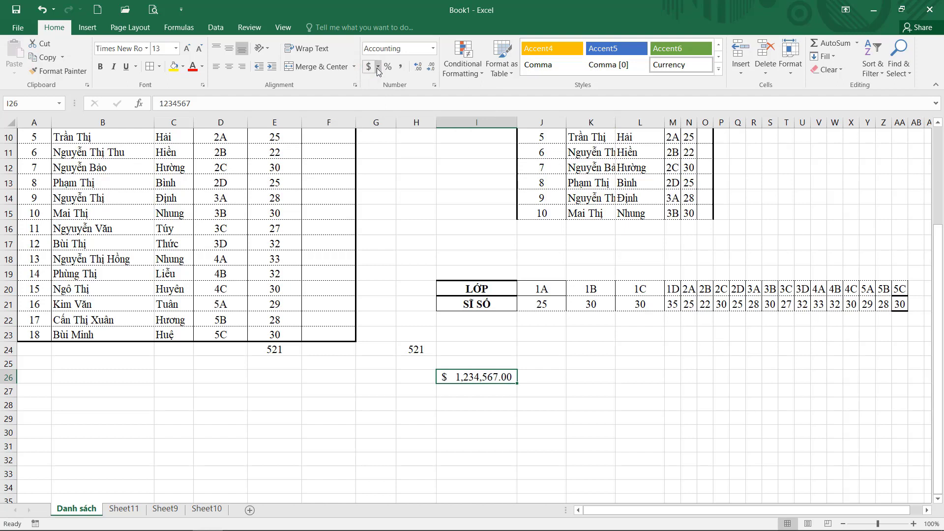
{"action": "left_click", "coordinate": [378, 68]}
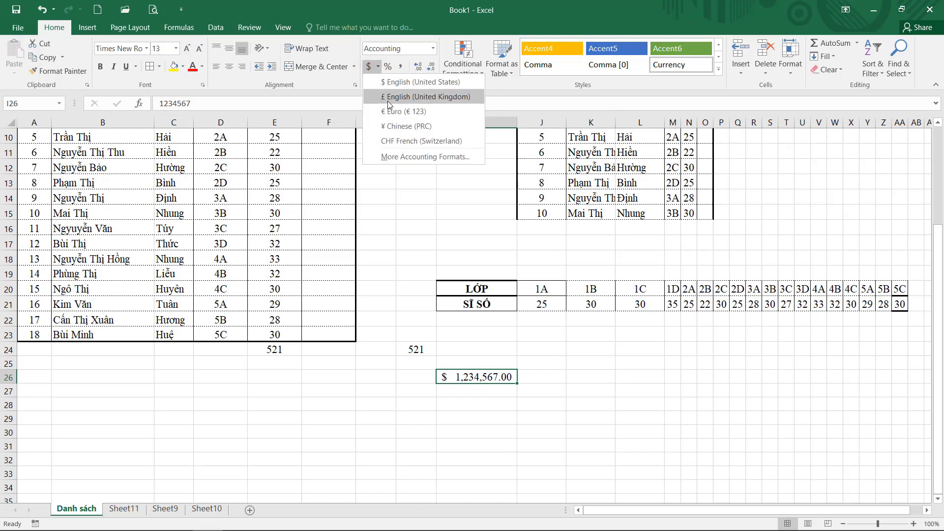
{"action": "left_click", "coordinate": [386, 129]}
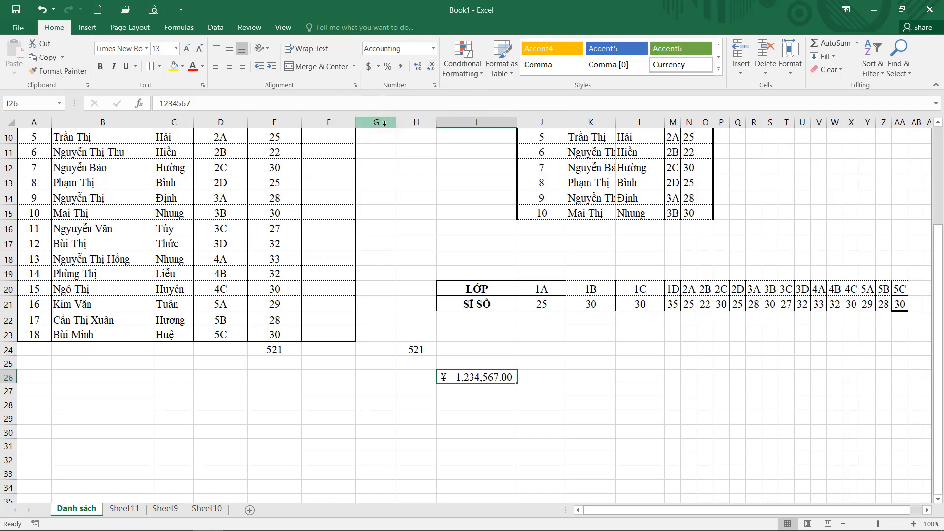
{"action": "left_click", "coordinate": [427, 68]}
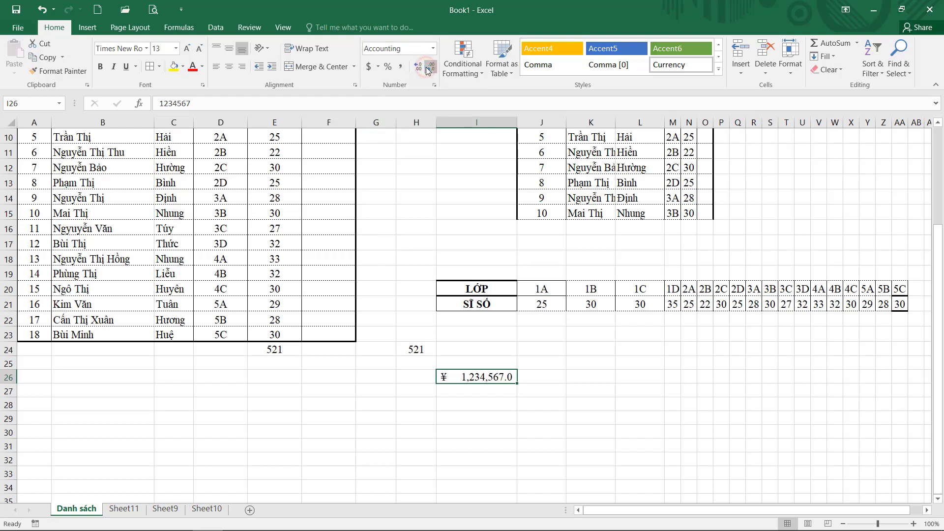
{"action": "left_click", "coordinate": [426, 67]}
{"action": "left_click", "coordinate": [216, 444]}
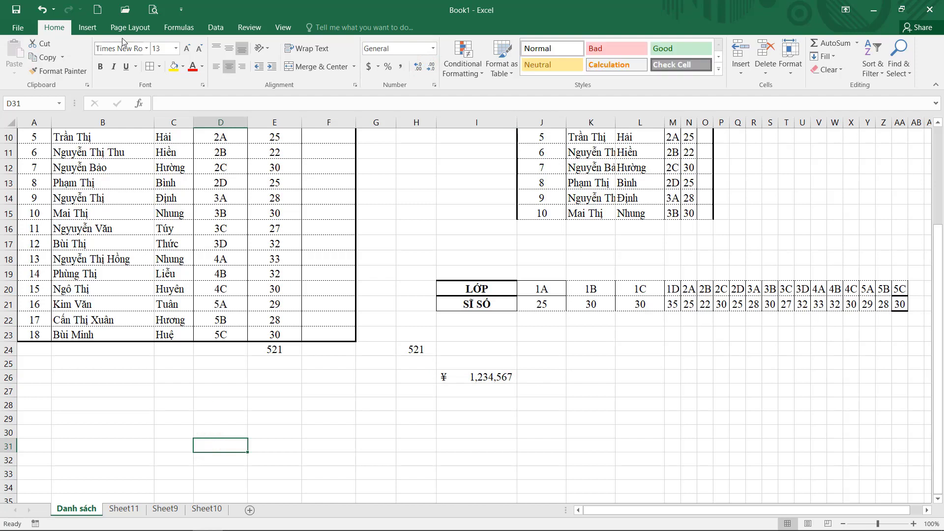
Look through the Insert and Page Layout ribbons, ending on the Review tab
{"action": "left_click", "coordinate": [88, 28]}
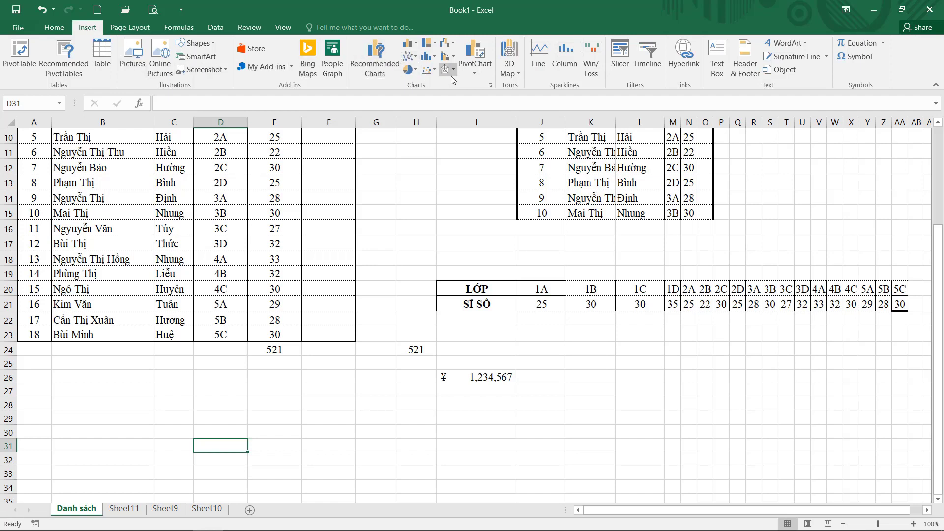
{"action": "left_click", "coordinate": [127, 29]}
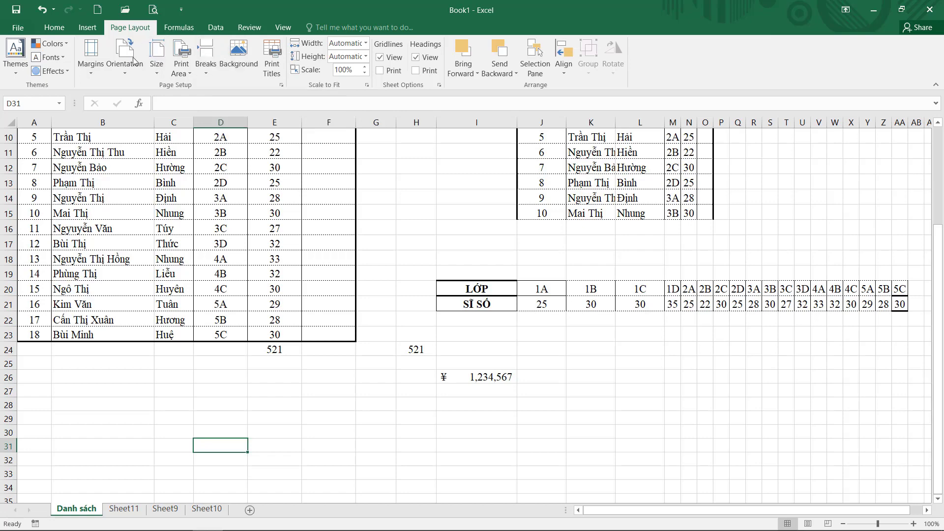
{"action": "left_click", "coordinate": [88, 27]}
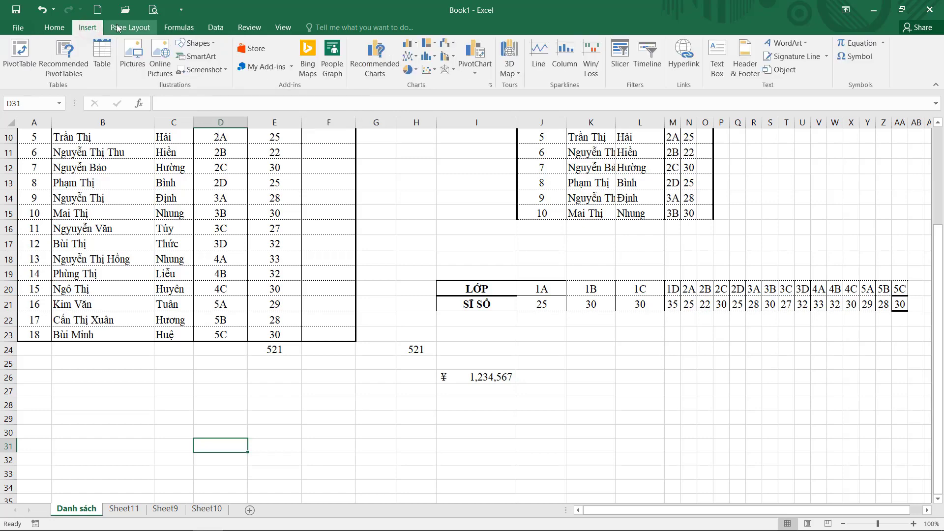
{"action": "left_click", "coordinate": [122, 29]}
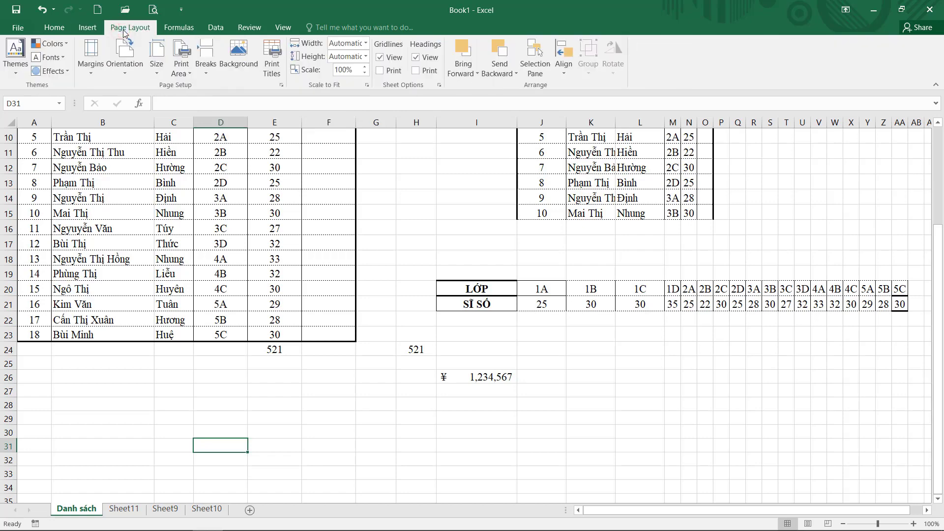
{"action": "left_click", "coordinate": [248, 29]}
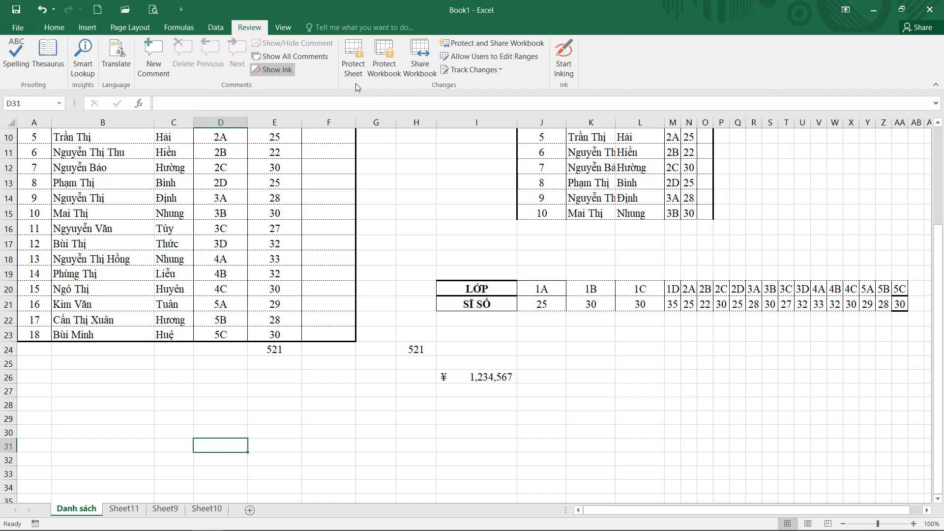
Delete columns H through AB holding the extra trial tables
{"action": "left_click_drag", "start_coordinate": [415, 122], "coordinate": [910, 129]}
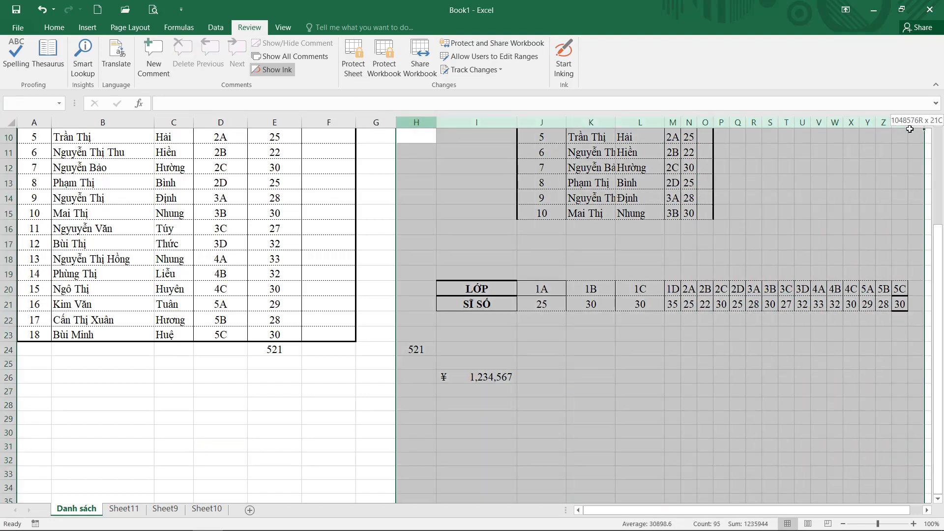
{"action": "right_click", "coordinate": [720, 156]}
{"action": "left_click", "coordinate": [756, 260]}
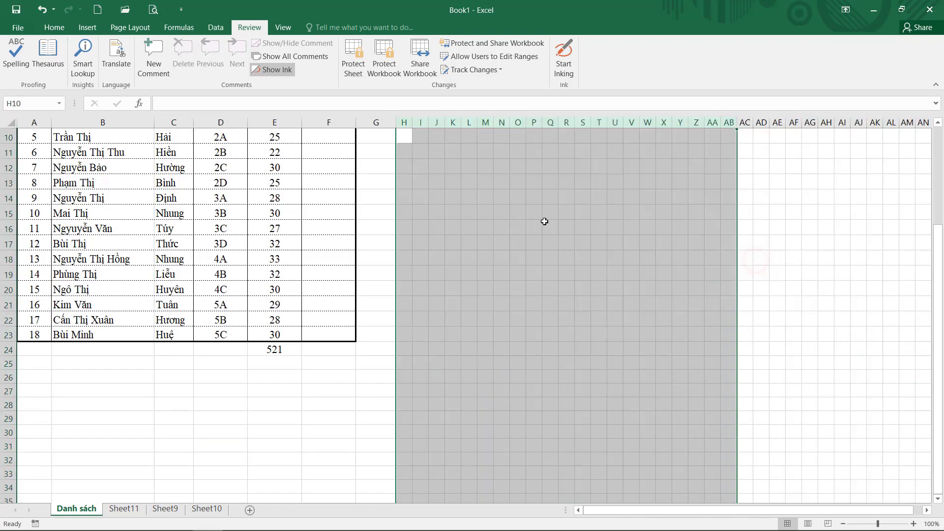
{"action": "left_click", "coordinate": [484, 197]}
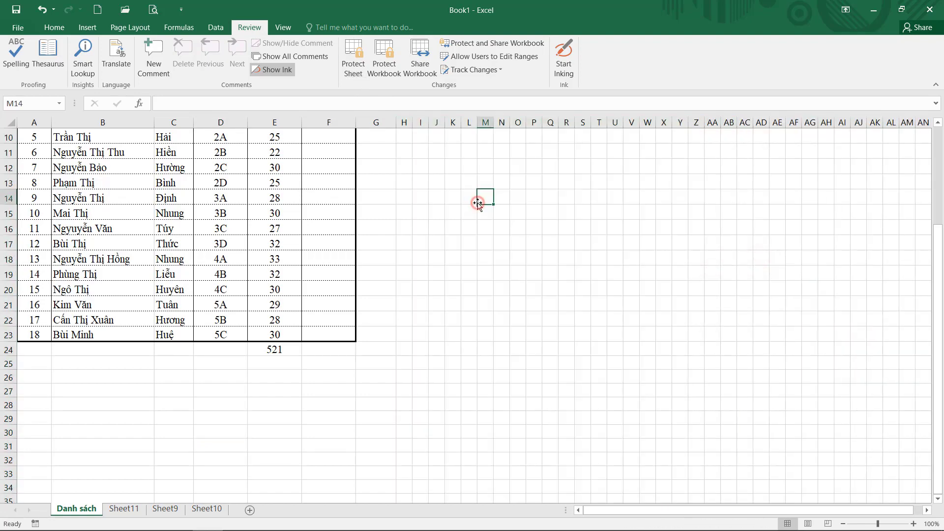
Password-protect the Danh sách sheet, allowing only selection of locked and unlocked cells
{"action": "left_click", "coordinate": [353, 55]}
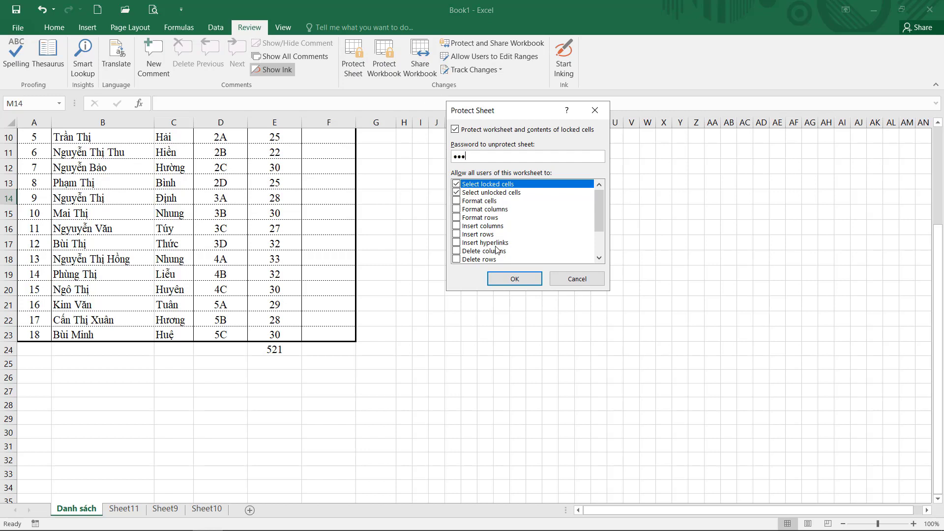
{"action": "left_click", "coordinate": [512, 278]}
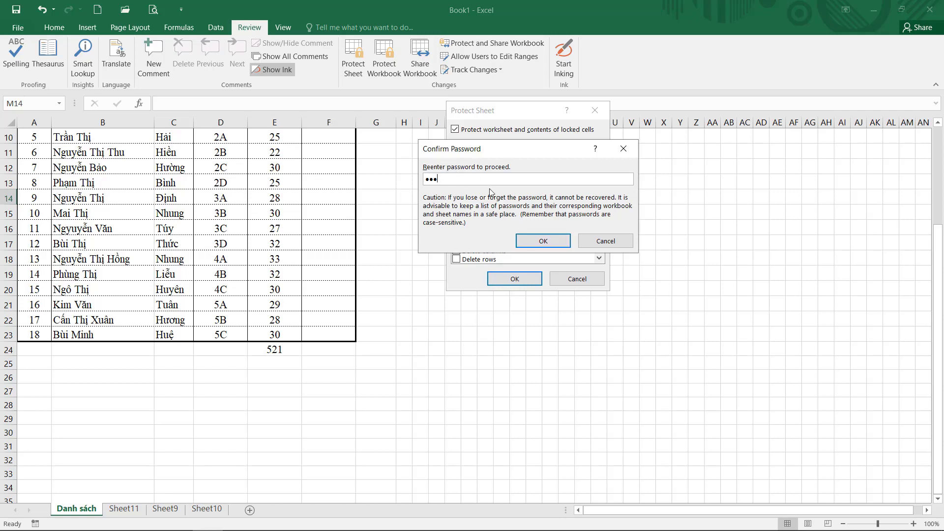
{"action": "left_click", "coordinate": [543, 241]}
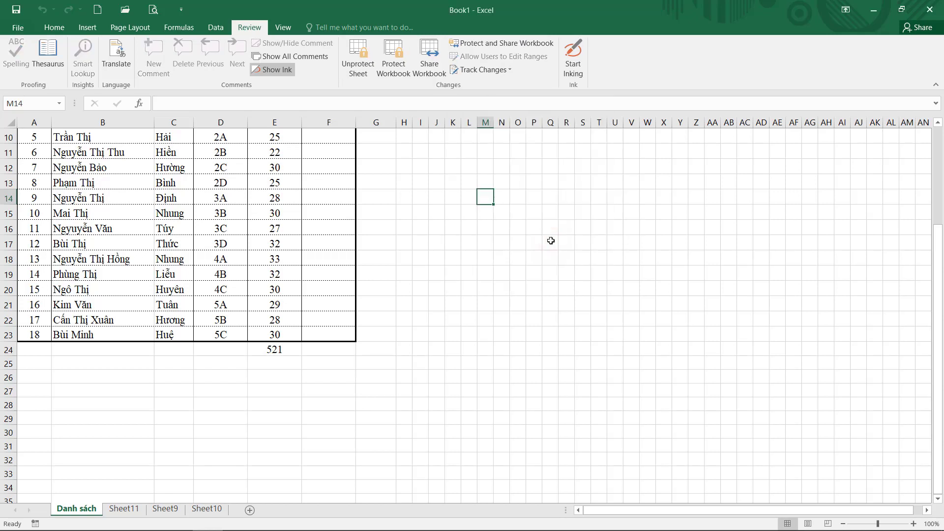
Try editing G16, J14 and columns F–H to confirm the protected sheet refuses changes
{"action": "left_click", "coordinate": [426, 256]}
{"action": "left_click", "coordinate": [368, 224]}
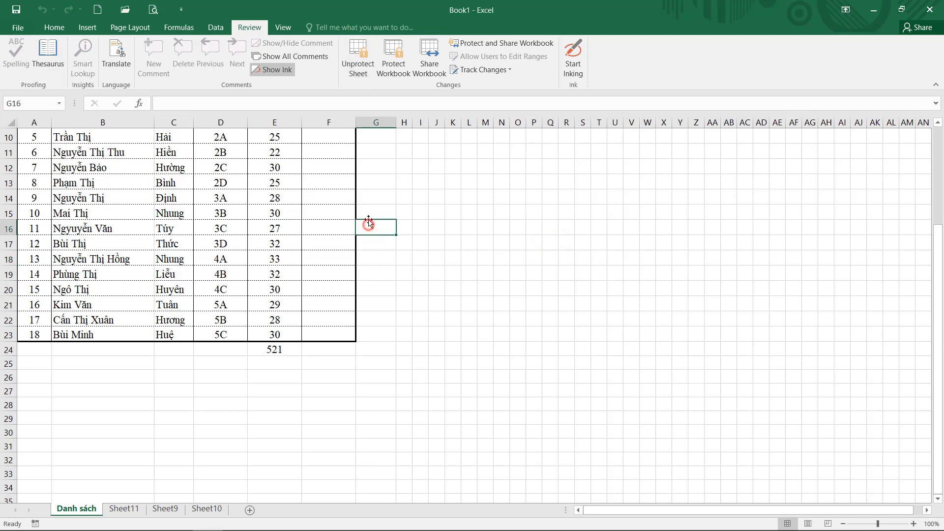
{"action": "double_click", "coordinate": [368, 224]}
{"action": "key", "text": "Return"}
{"action": "left_click", "coordinate": [333, 188]}
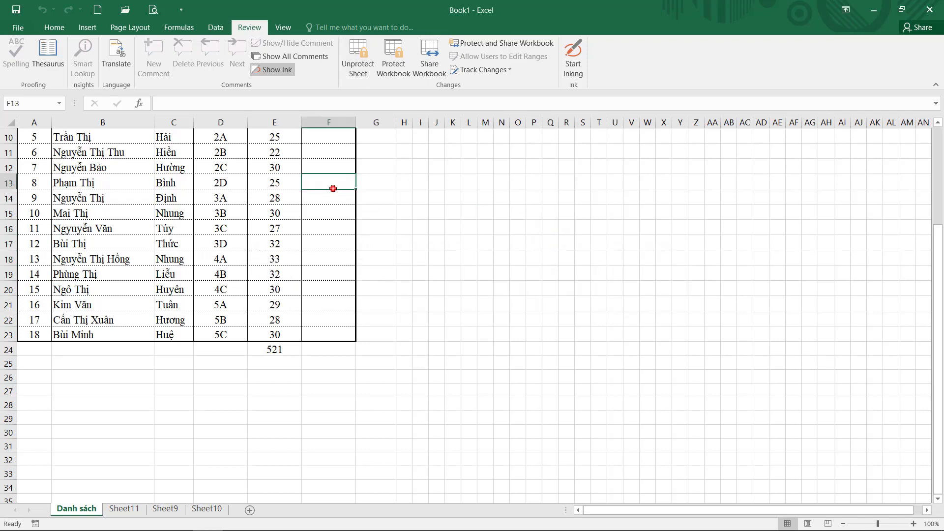
{"action": "left_click_drag", "start_coordinate": [329, 122], "coordinate": [404, 122]}
{"action": "right_click", "coordinate": [407, 124]}
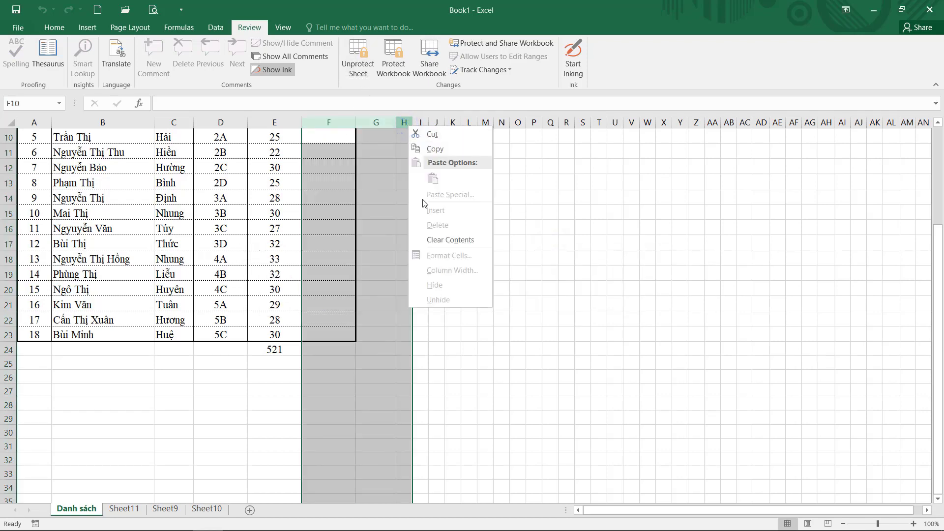
{"action": "left_click", "coordinate": [366, 202]}
{"action": "left_click", "coordinate": [440, 200]}
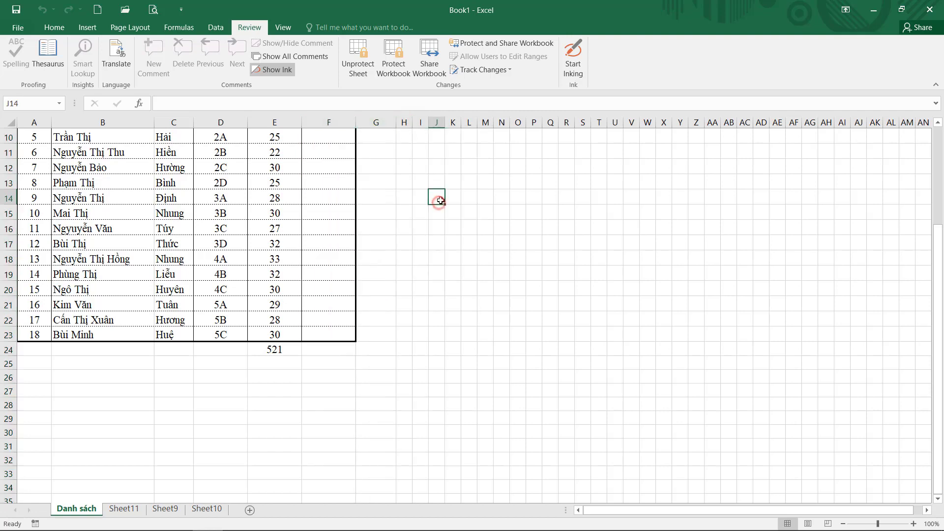
{"action": "double_click", "coordinate": [440, 200]}
{"action": "left_click", "coordinate": [466, 305]}
{"action": "left_click", "coordinate": [375, 271]}
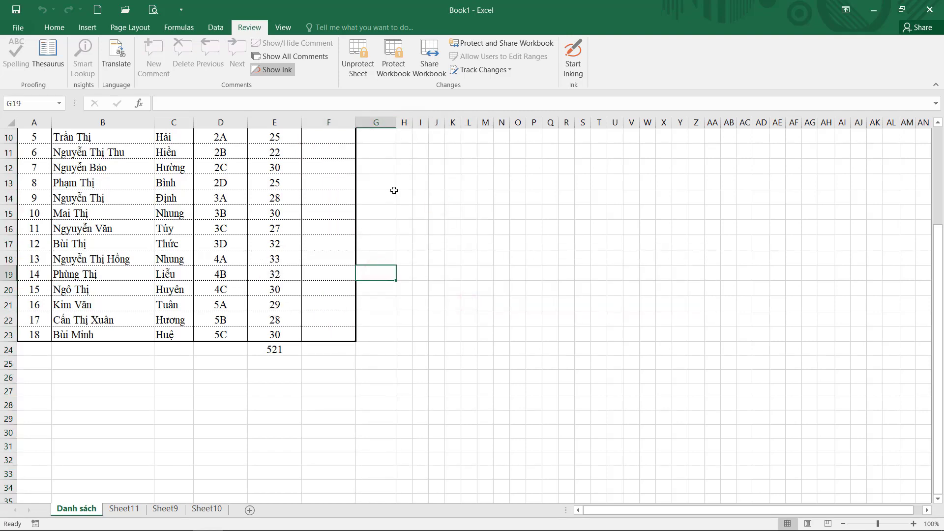
Unprotect the Danh sách sheet with its password
{"action": "left_click", "coordinate": [358, 72]}
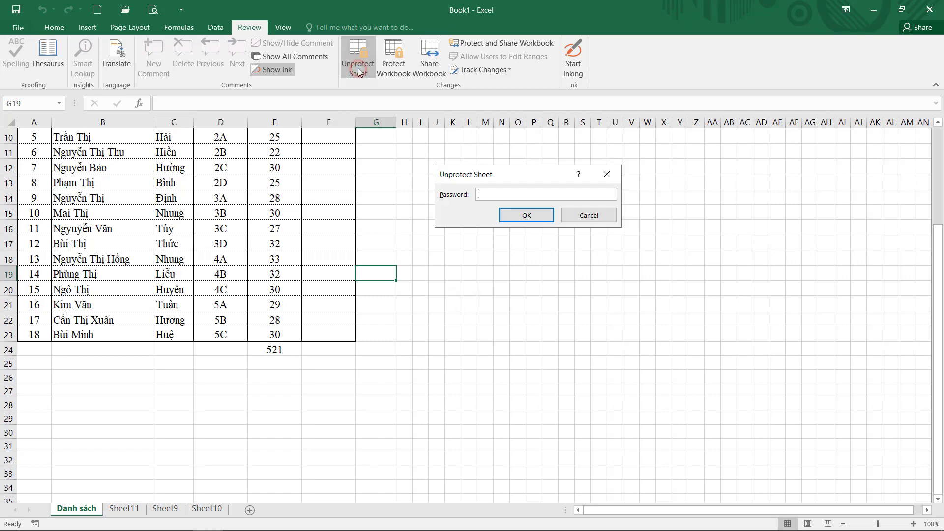
{"action": "left_click", "coordinate": [517, 216]}
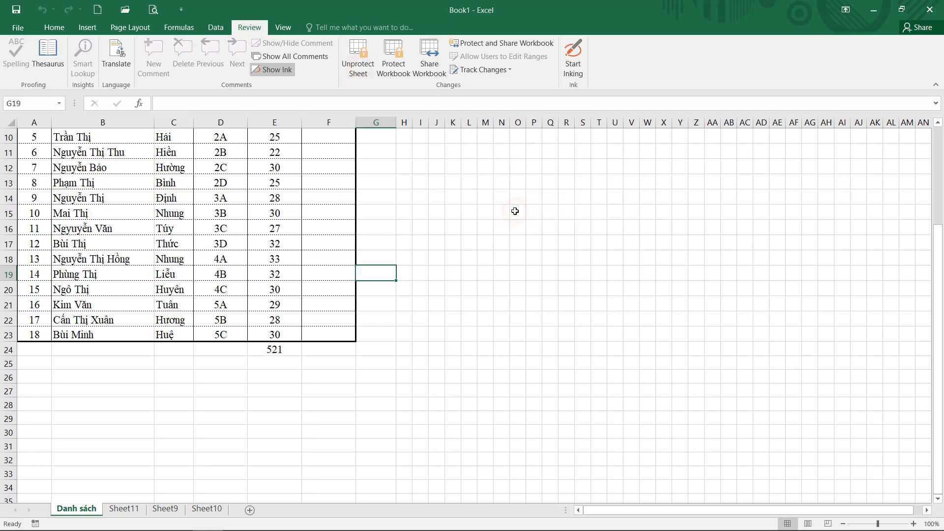
{"action": "left_click", "coordinate": [432, 179]}
{"action": "scroll", "coordinate": [374, 230], "scroll_direction": "up", "scroll_amount": 3}
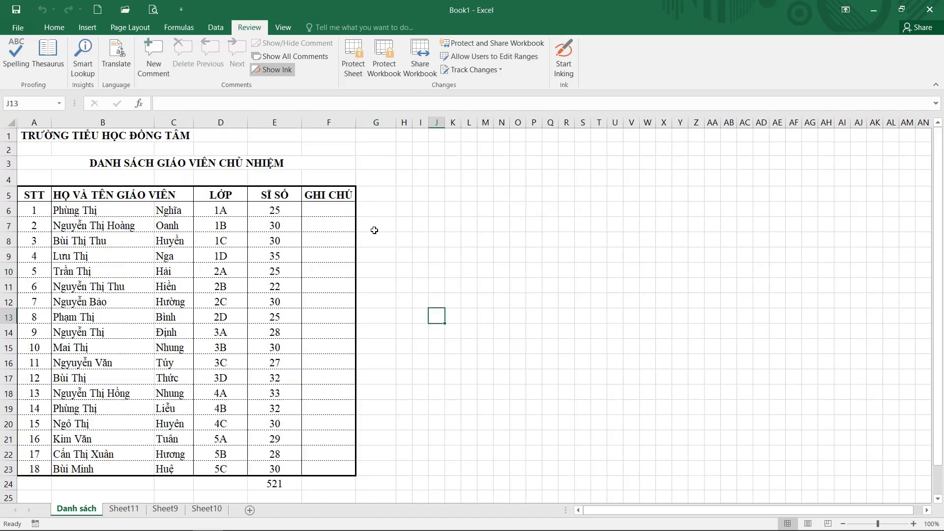
{"action": "left_click", "coordinate": [405, 208]}
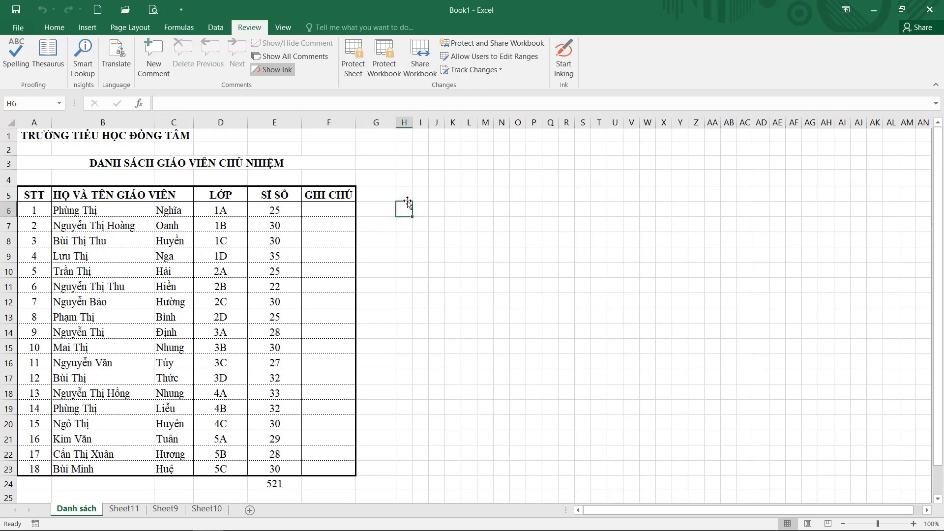
{"action": "left_click", "coordinate": [386, 70]}
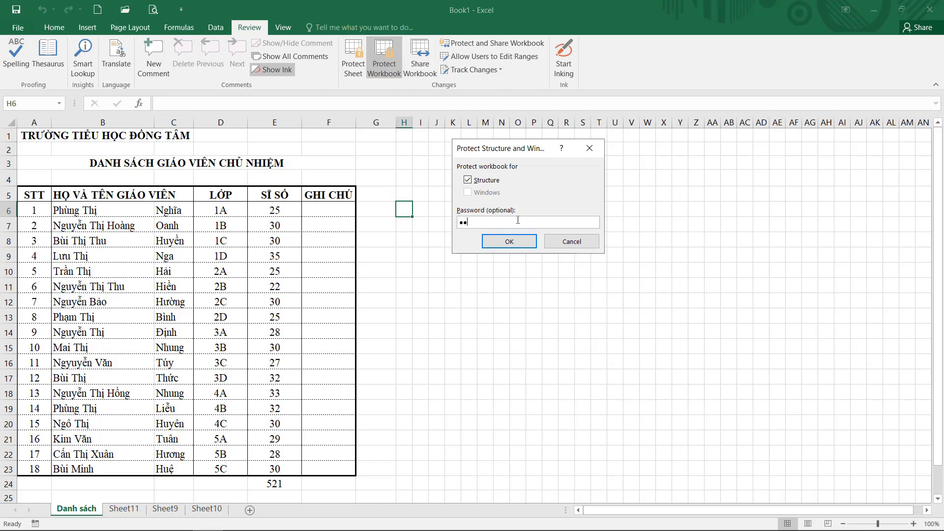
{"action": "left_click", "coordinate": [570, 242]}
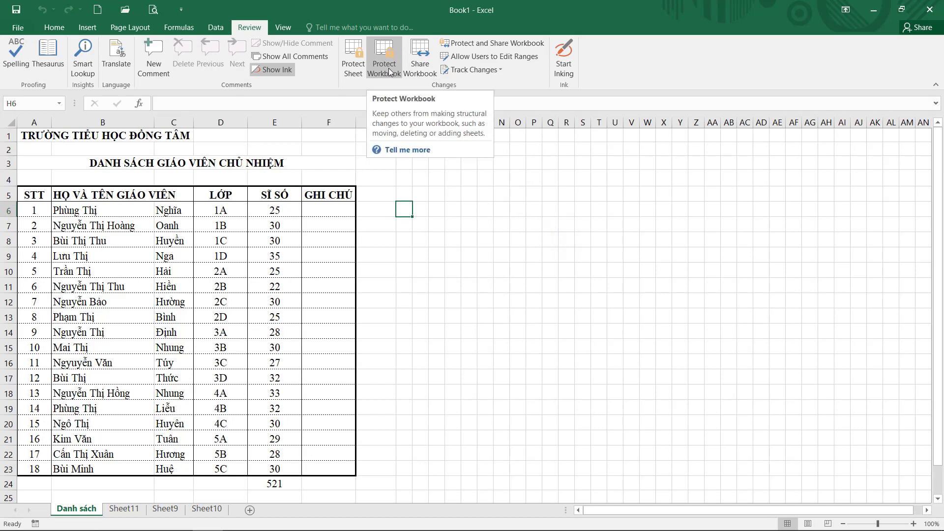
{"action": "left_click", "coordinate": [133, 510]}
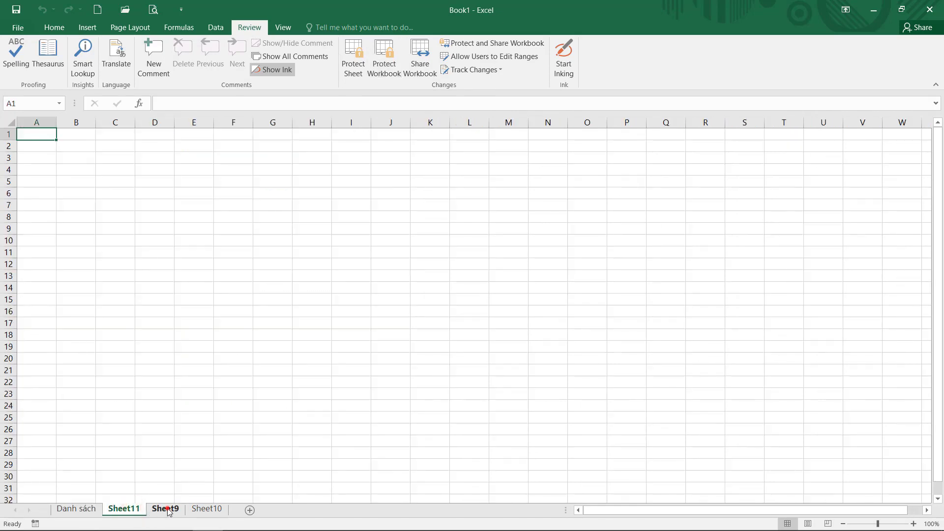
{"action": "left_click", "coordinate": [164, 509]}
{"action": "left_click", "coordinate": [206, 509]}
{"action": "left_click", "coordinate": [124, 510]}
{"action": "left_click", "coordinate": [79, 509]}
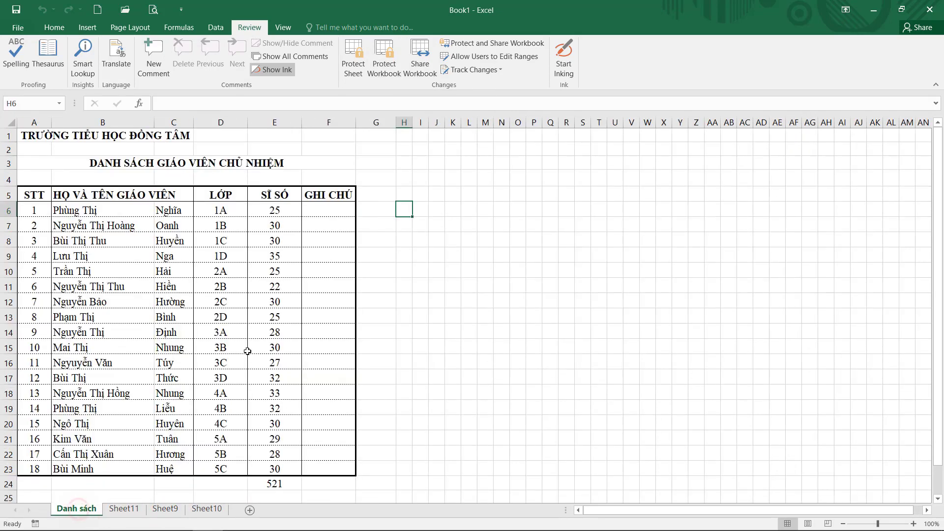
Return to the Home ribbon and select the empty cells I9, G3 and I4
{"action": "left_click", "coordinate": [414, 261]}
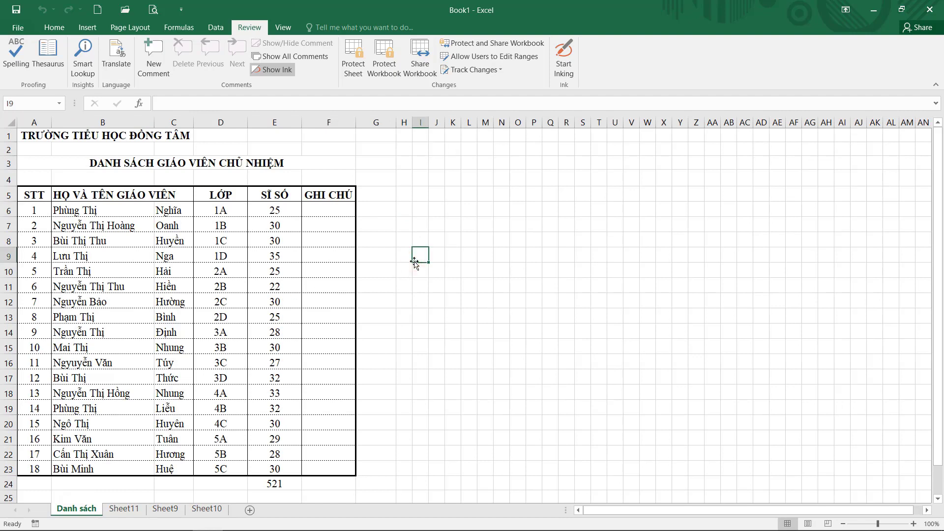
{"action": "left_click", "coordinate": [54, 27]}
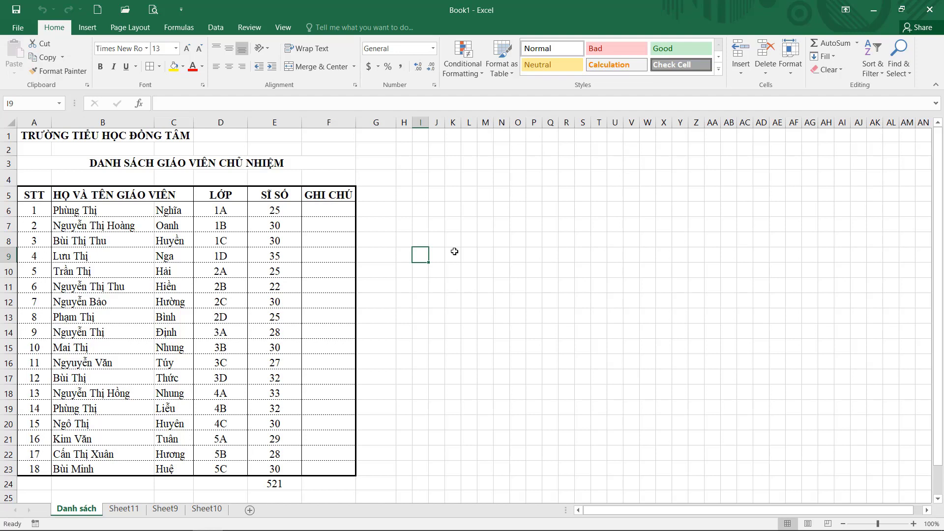
{"action": "left_click", "coordinate": [388, 158]}
{"action": "left_click", "coordinate": [422, 172]}
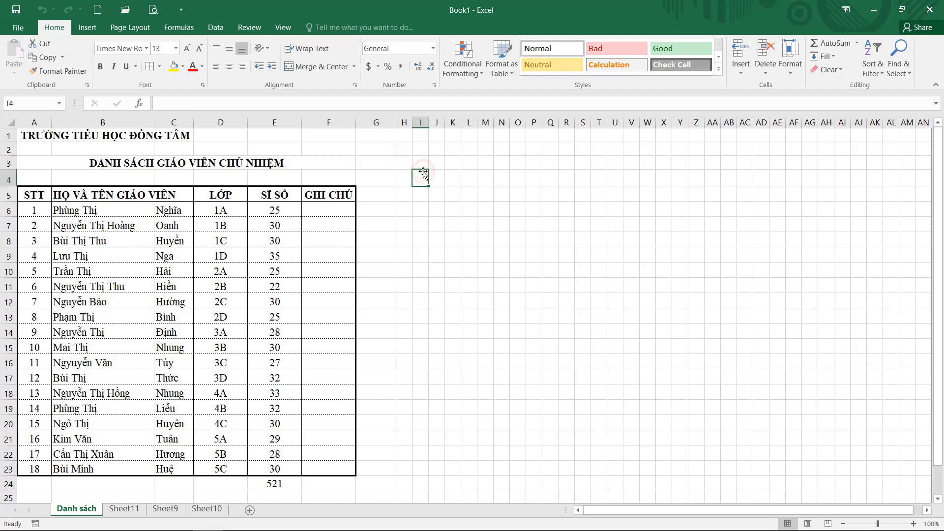